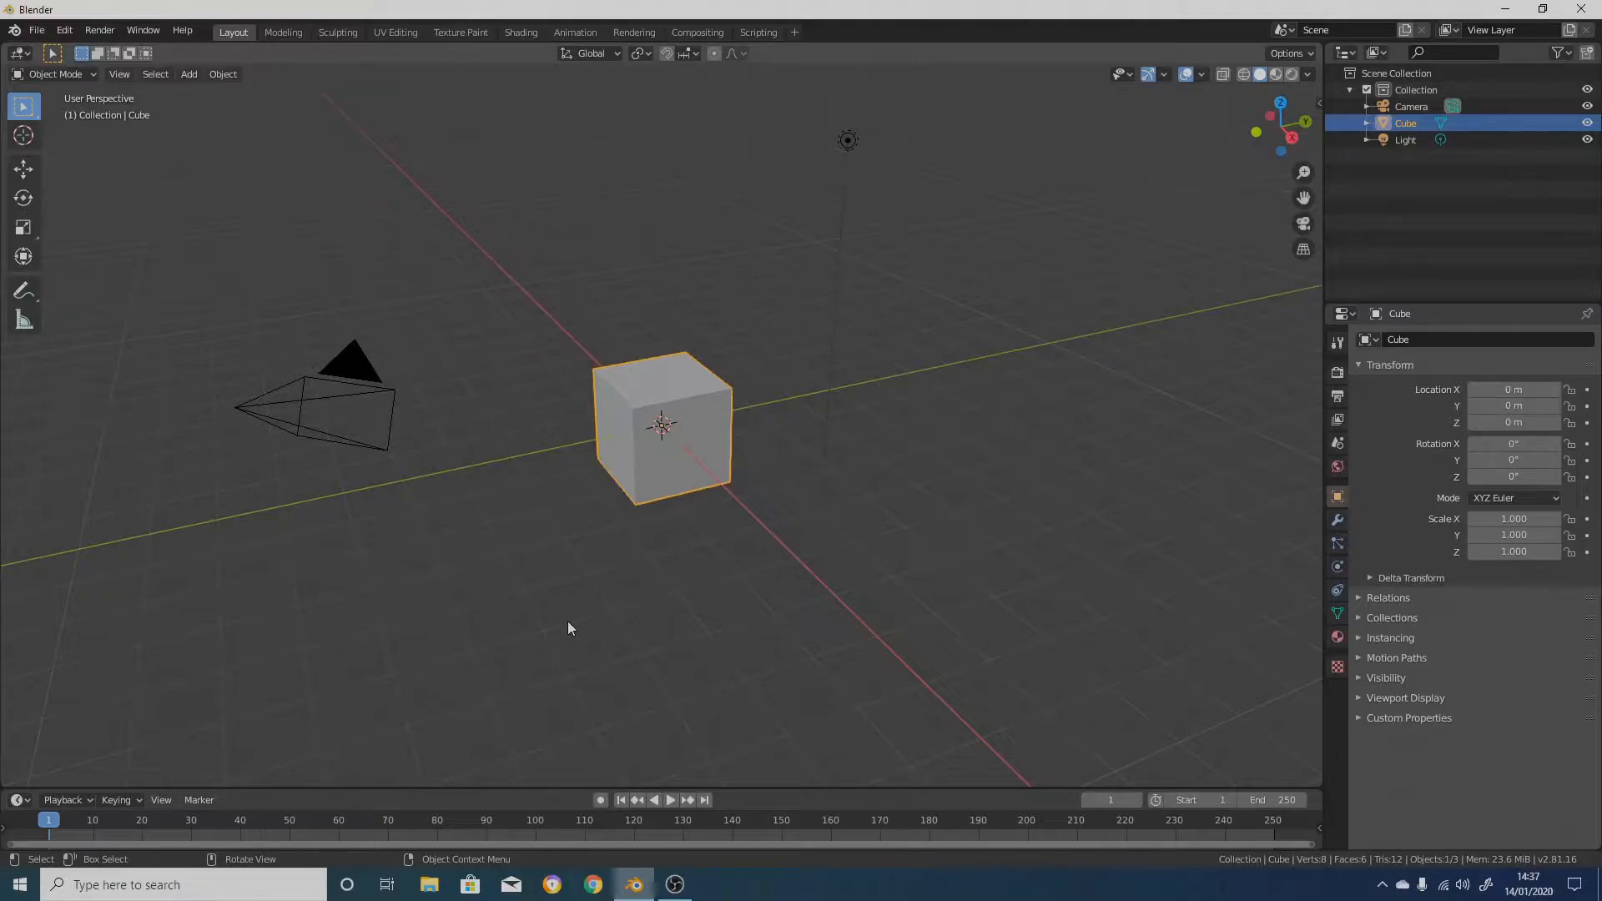
Delete the default cube and bring up the Make Tile settings in the 3D viewport
key("x")
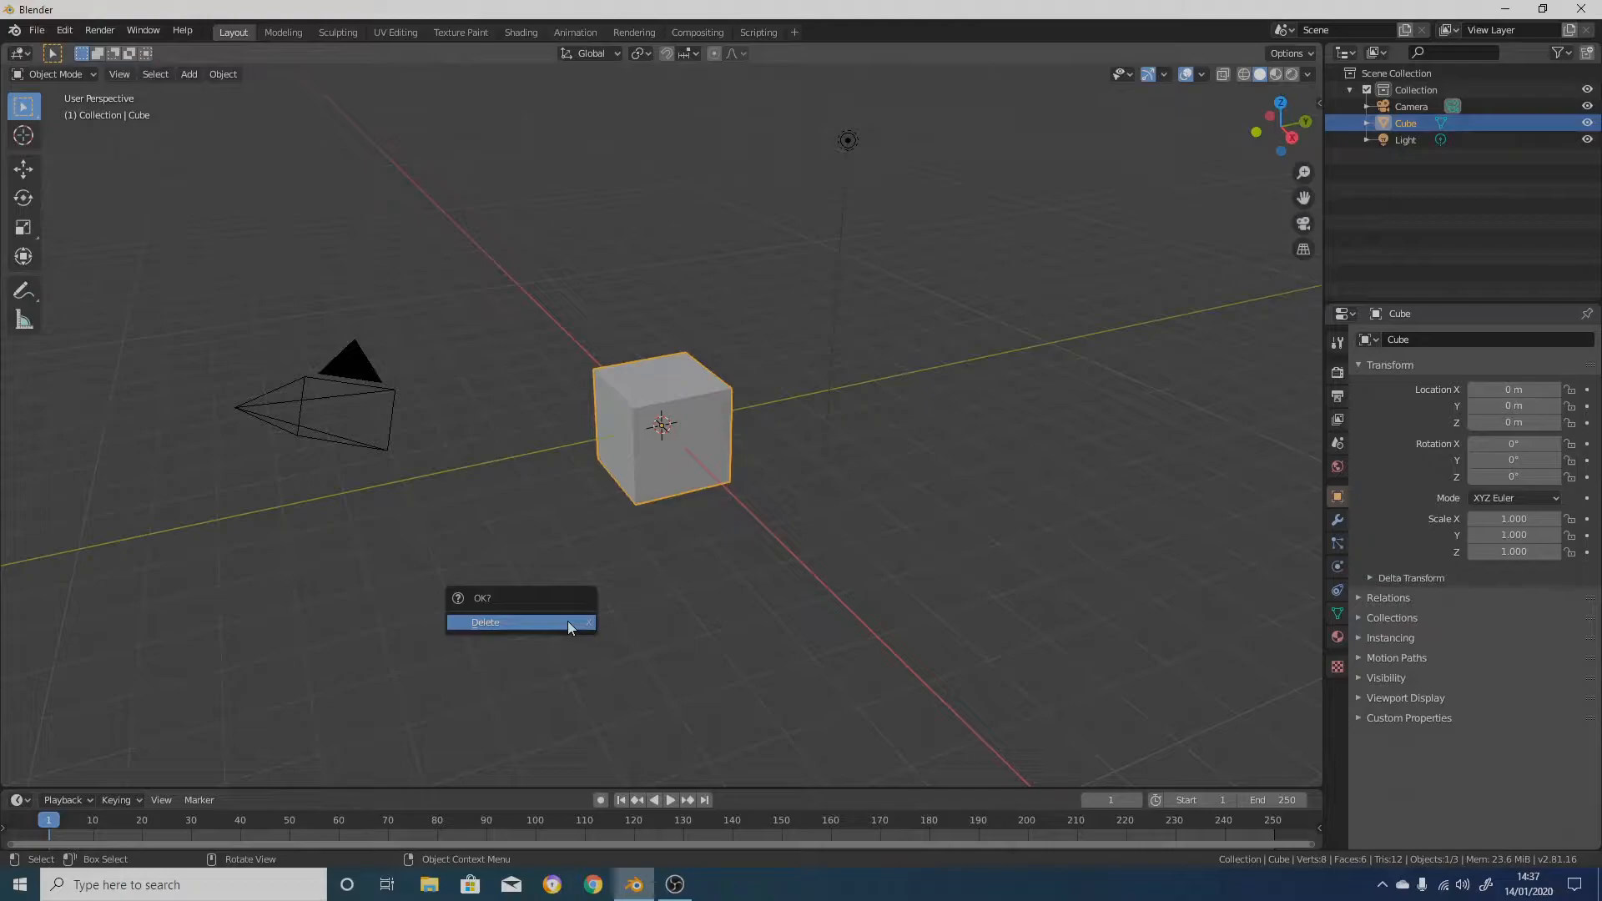
left_click(568, 621)
key("n")
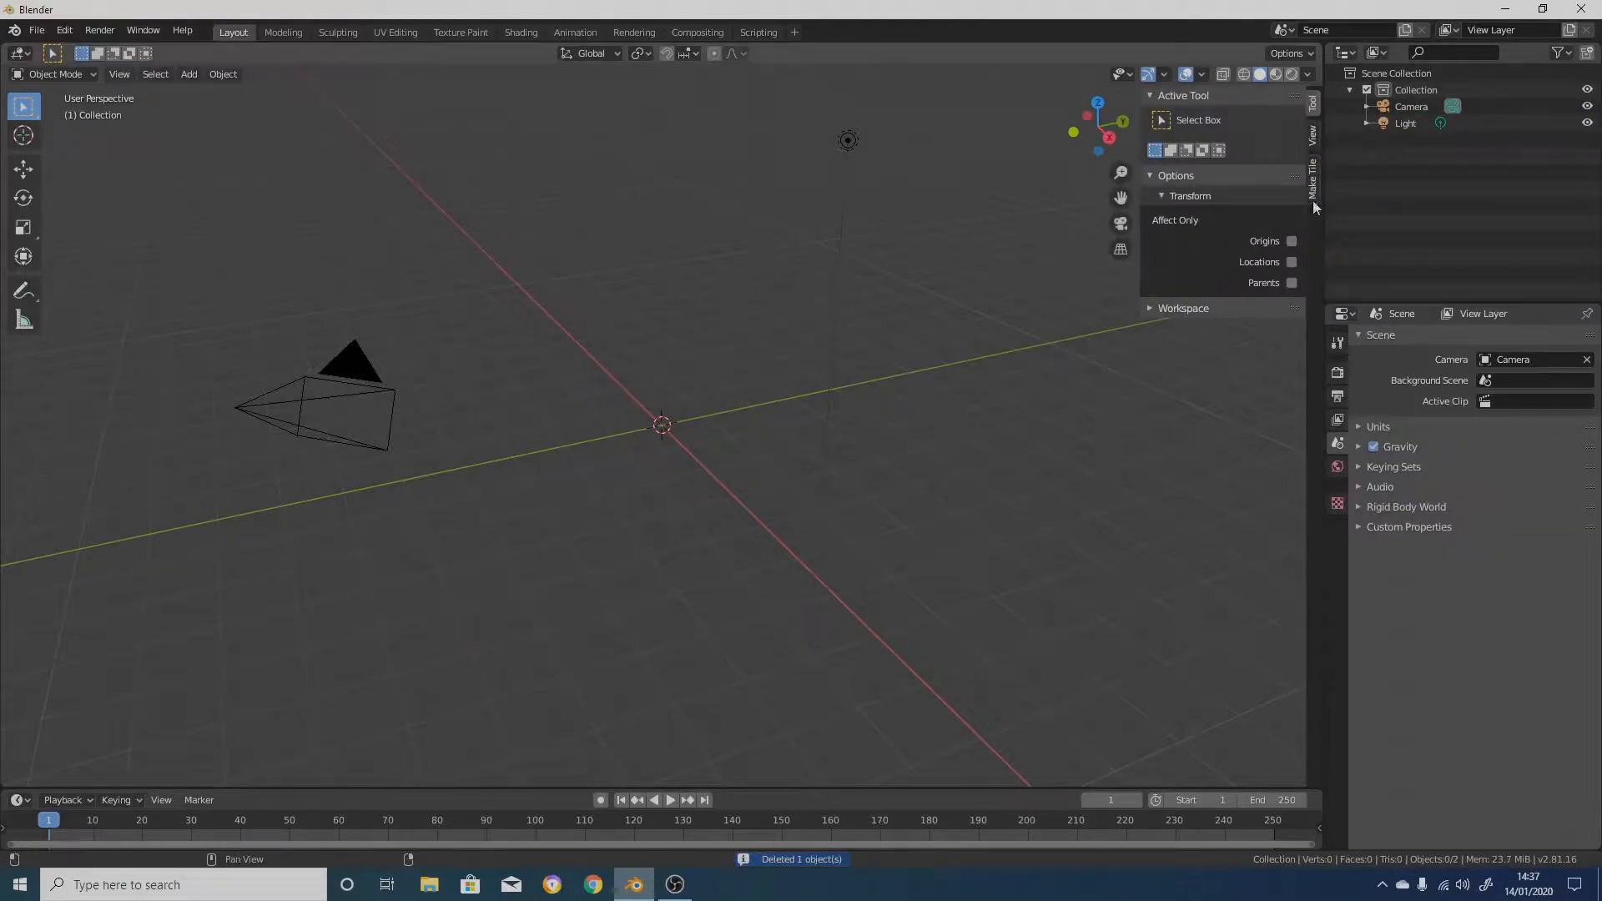
left_click(1314, 198)
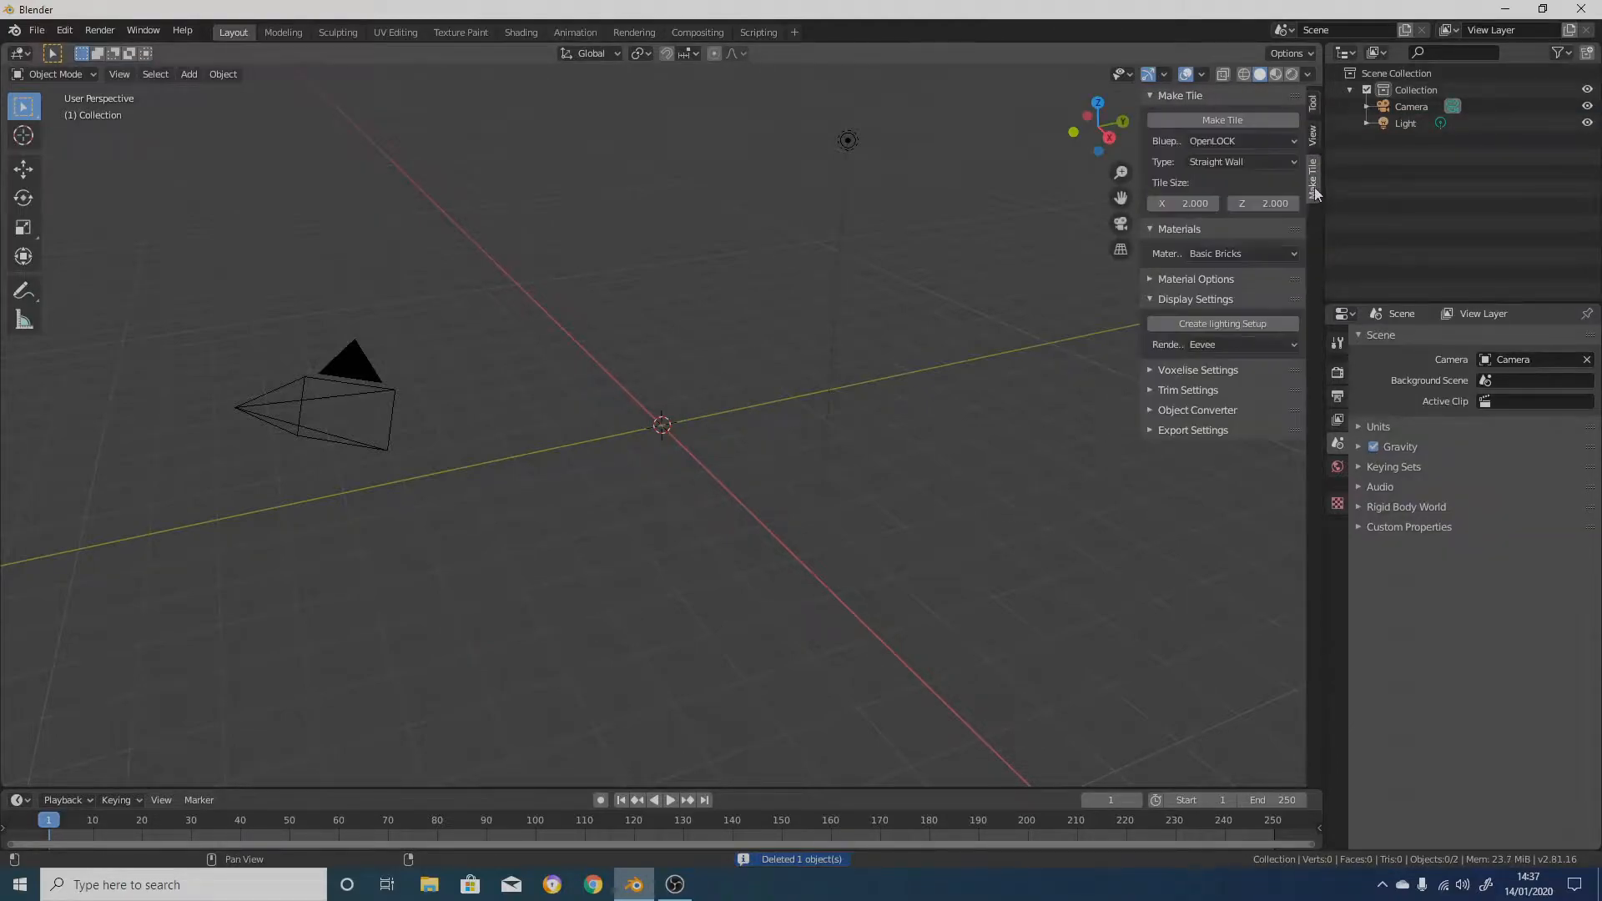
Set the tile blueprint to Custom with an OpenLOCK base and None as the main system
left_click(1232, 141)
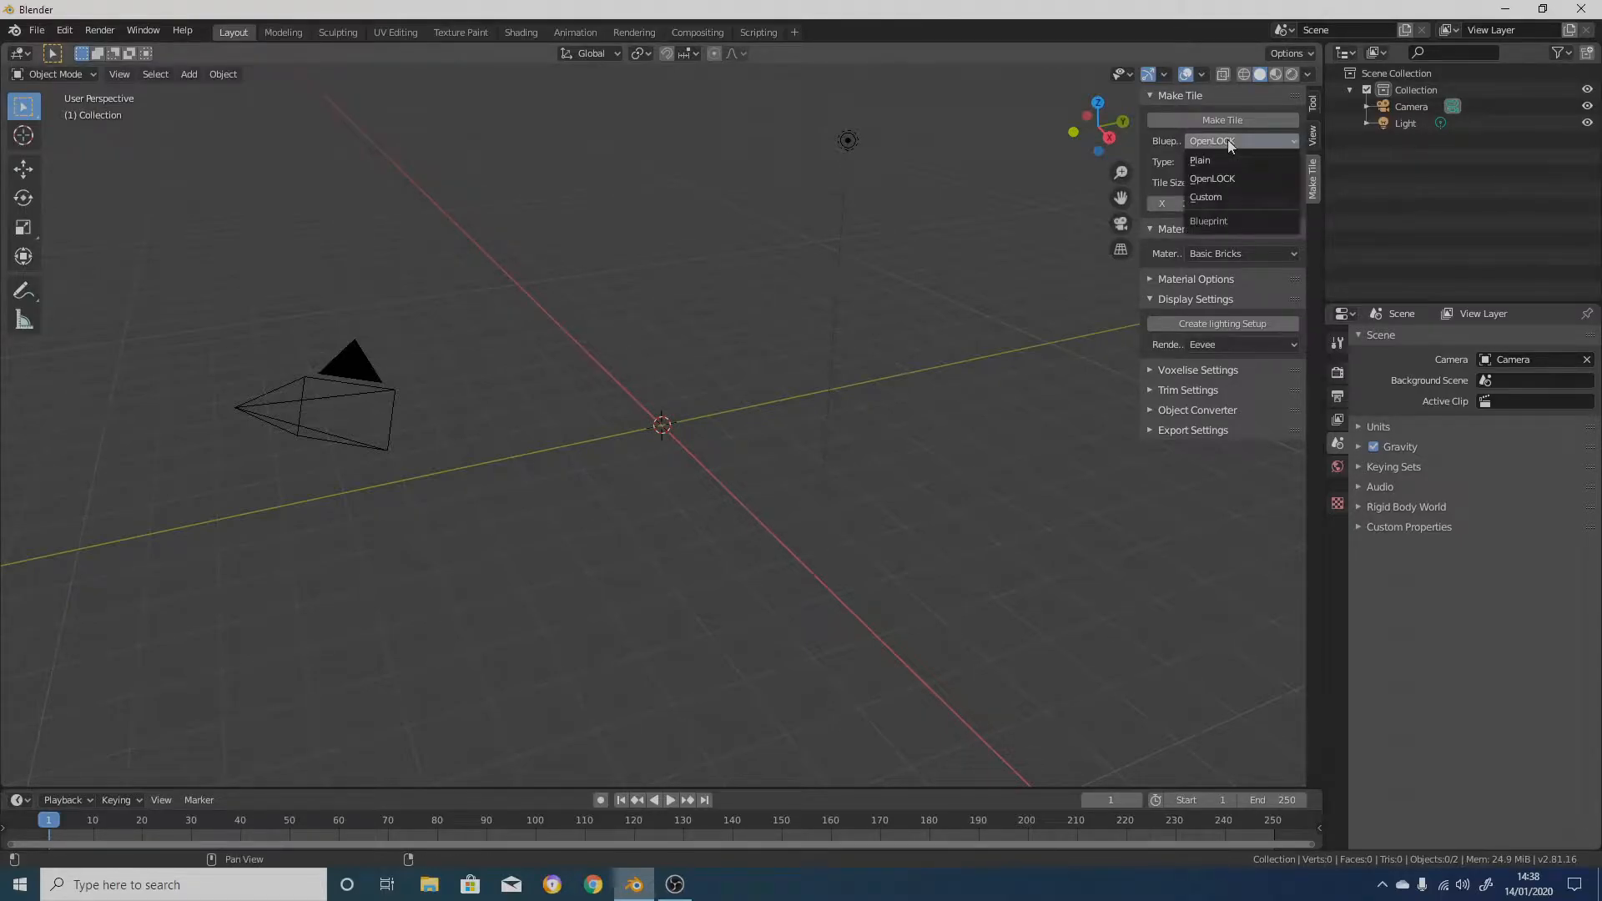
left_click(1223, 201)
left_click(1252, 186)
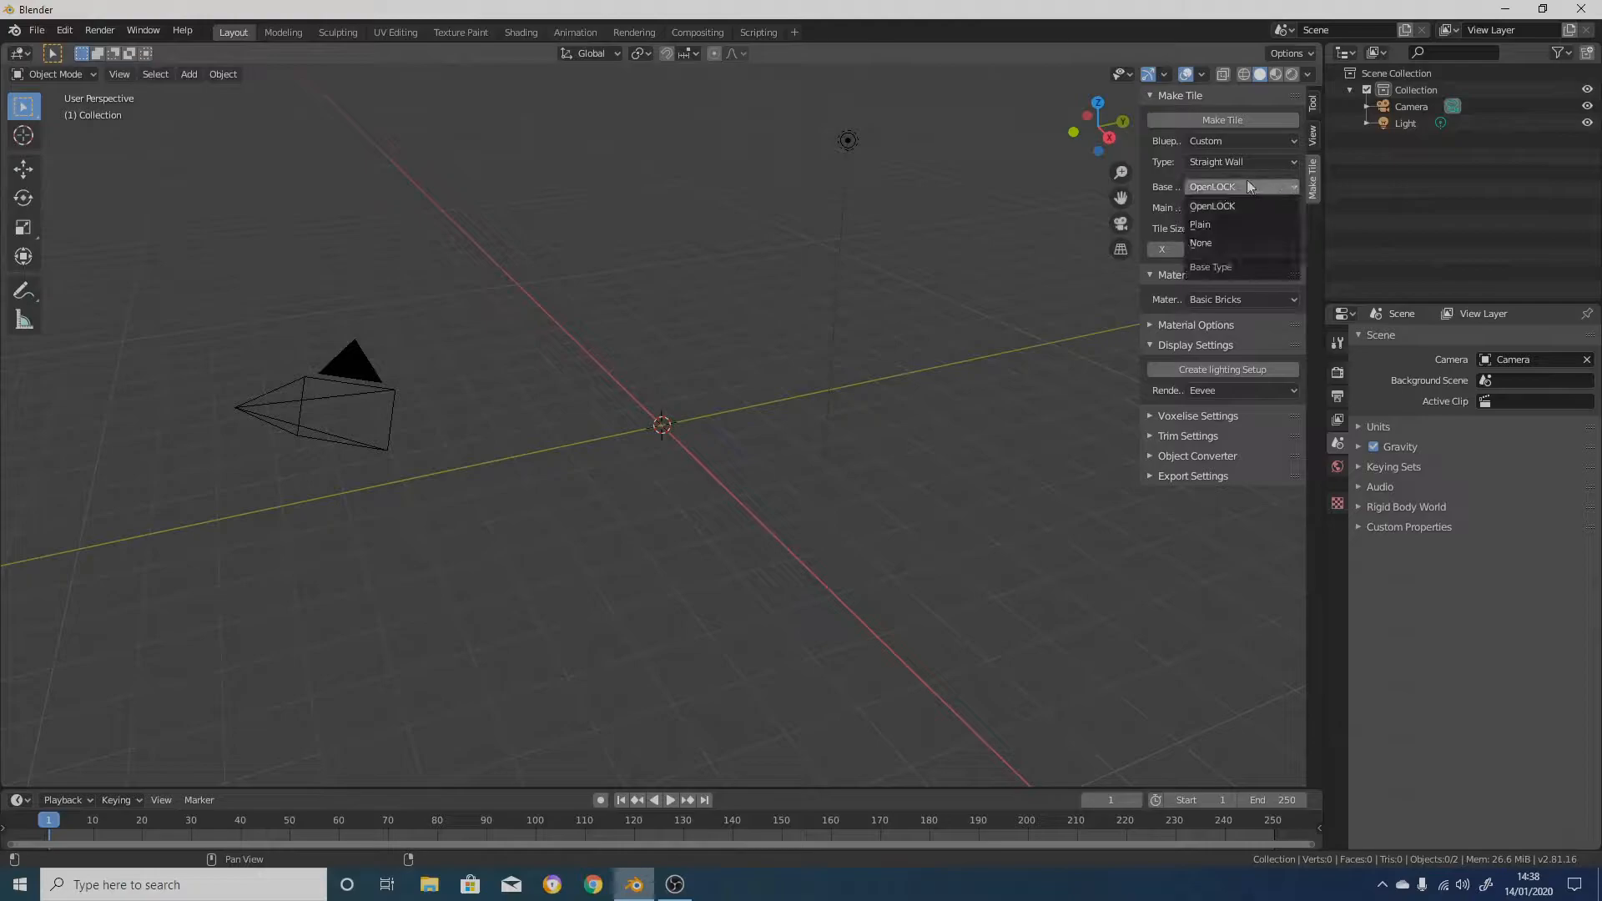
left_click(1210, 242)
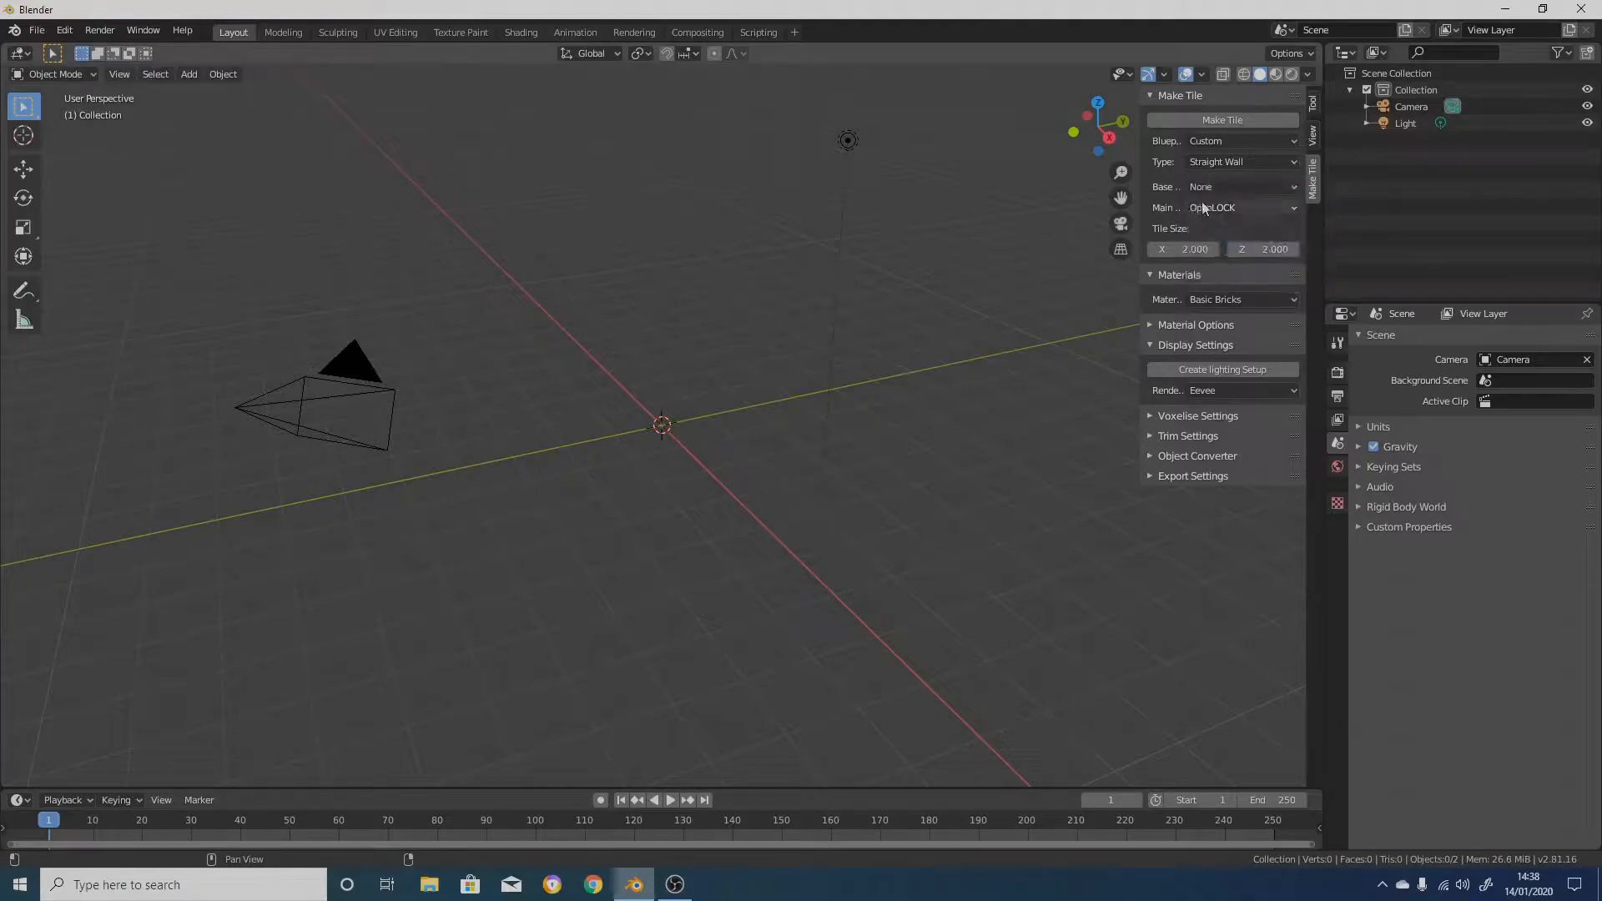
left_click(1222, 212)
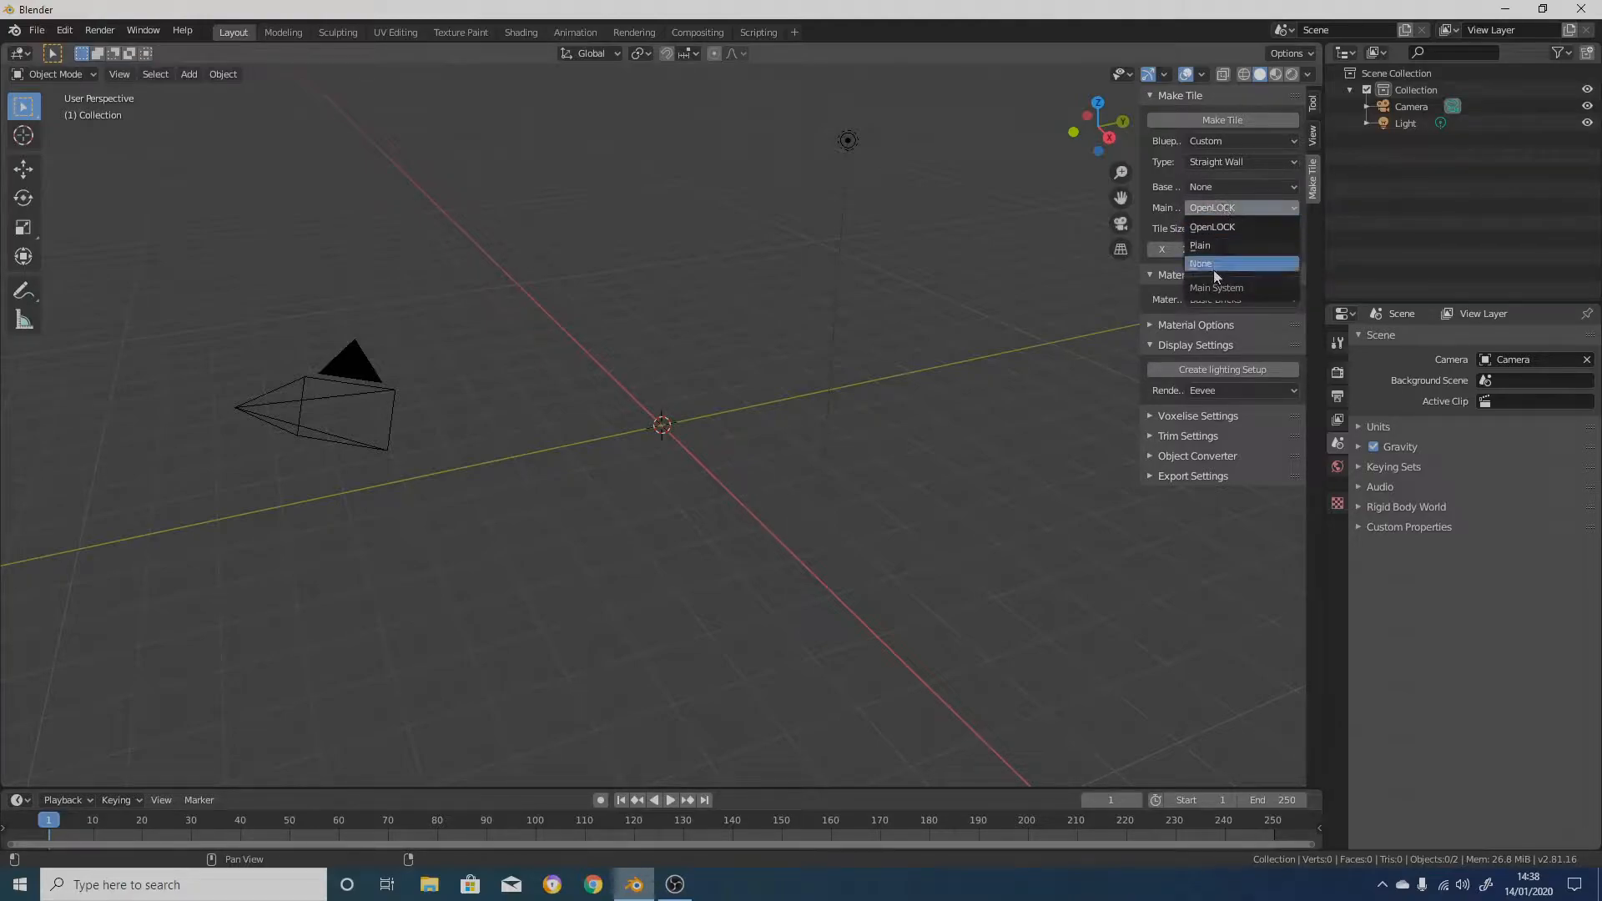
left_click(1213, 269)
left_click(1208, 208)
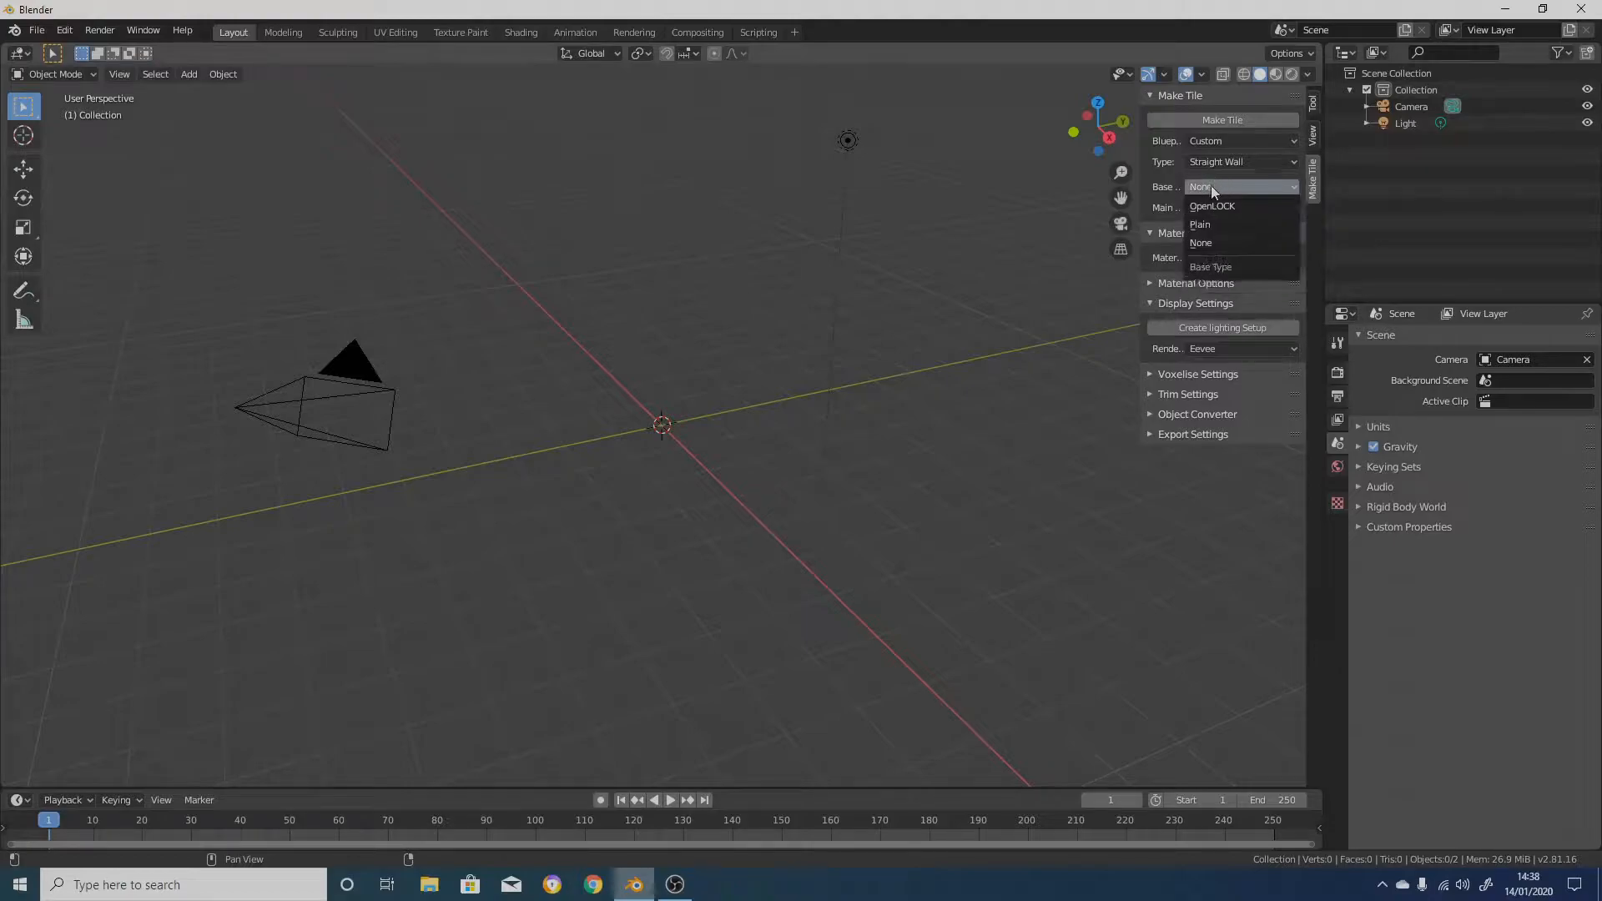
left_click(1220, 187)
left_click(1222, 207)
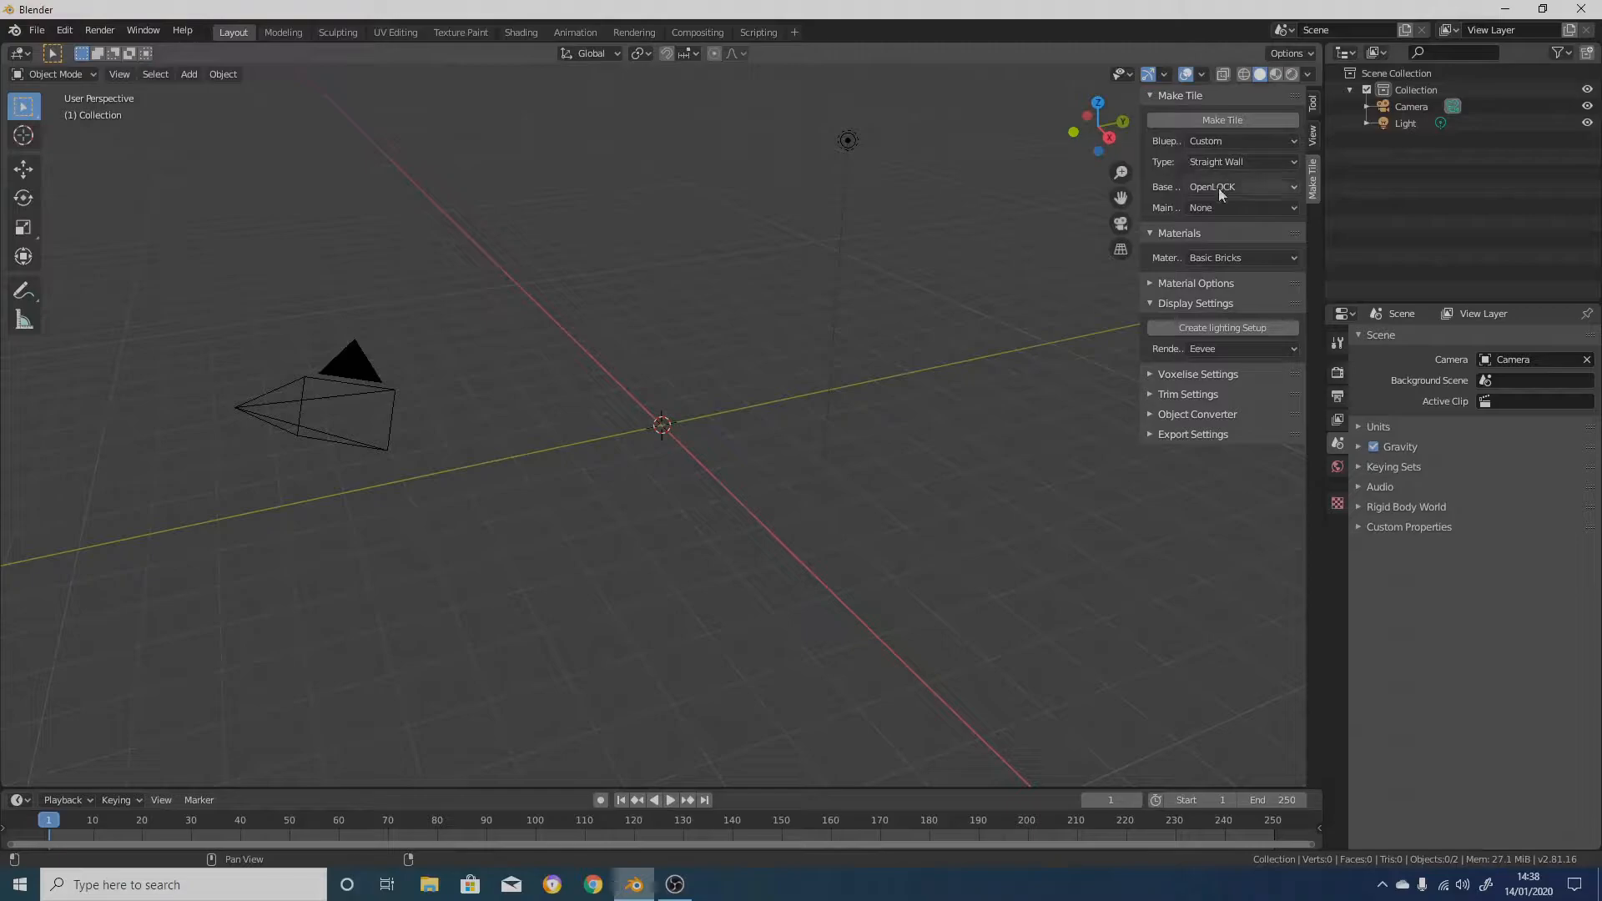
Generate the base-only straight wall tile and examine its clip openings from several angles
left_click(1210, 120)
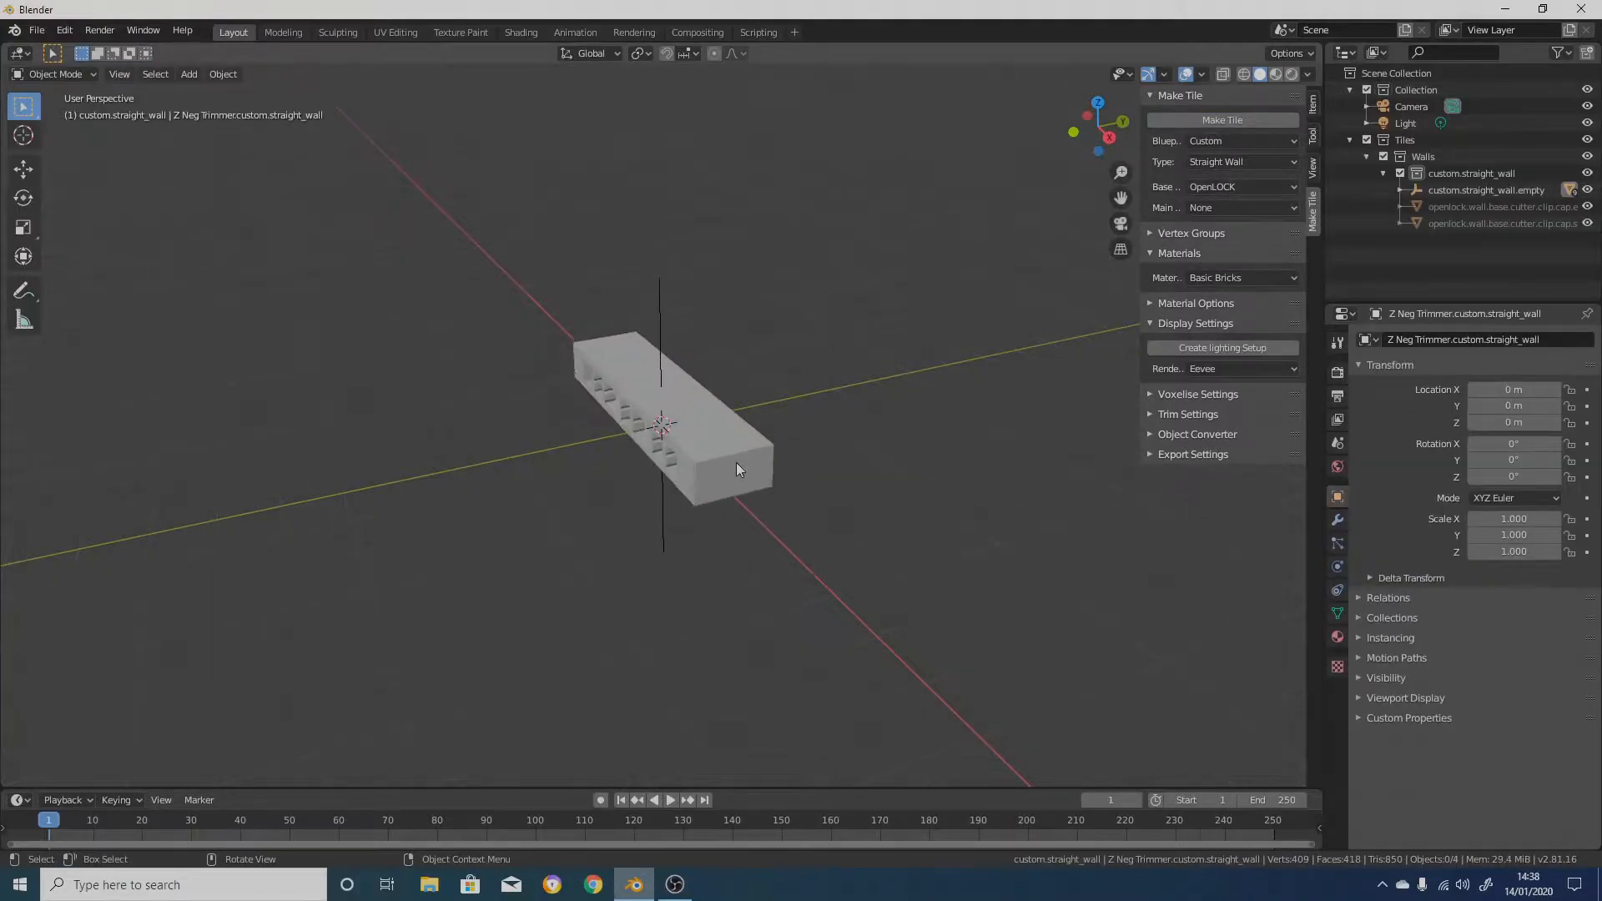
middle_click_drag(575, 497, 1024, 431)
middle_click_drag(733, 439, 622, 485)
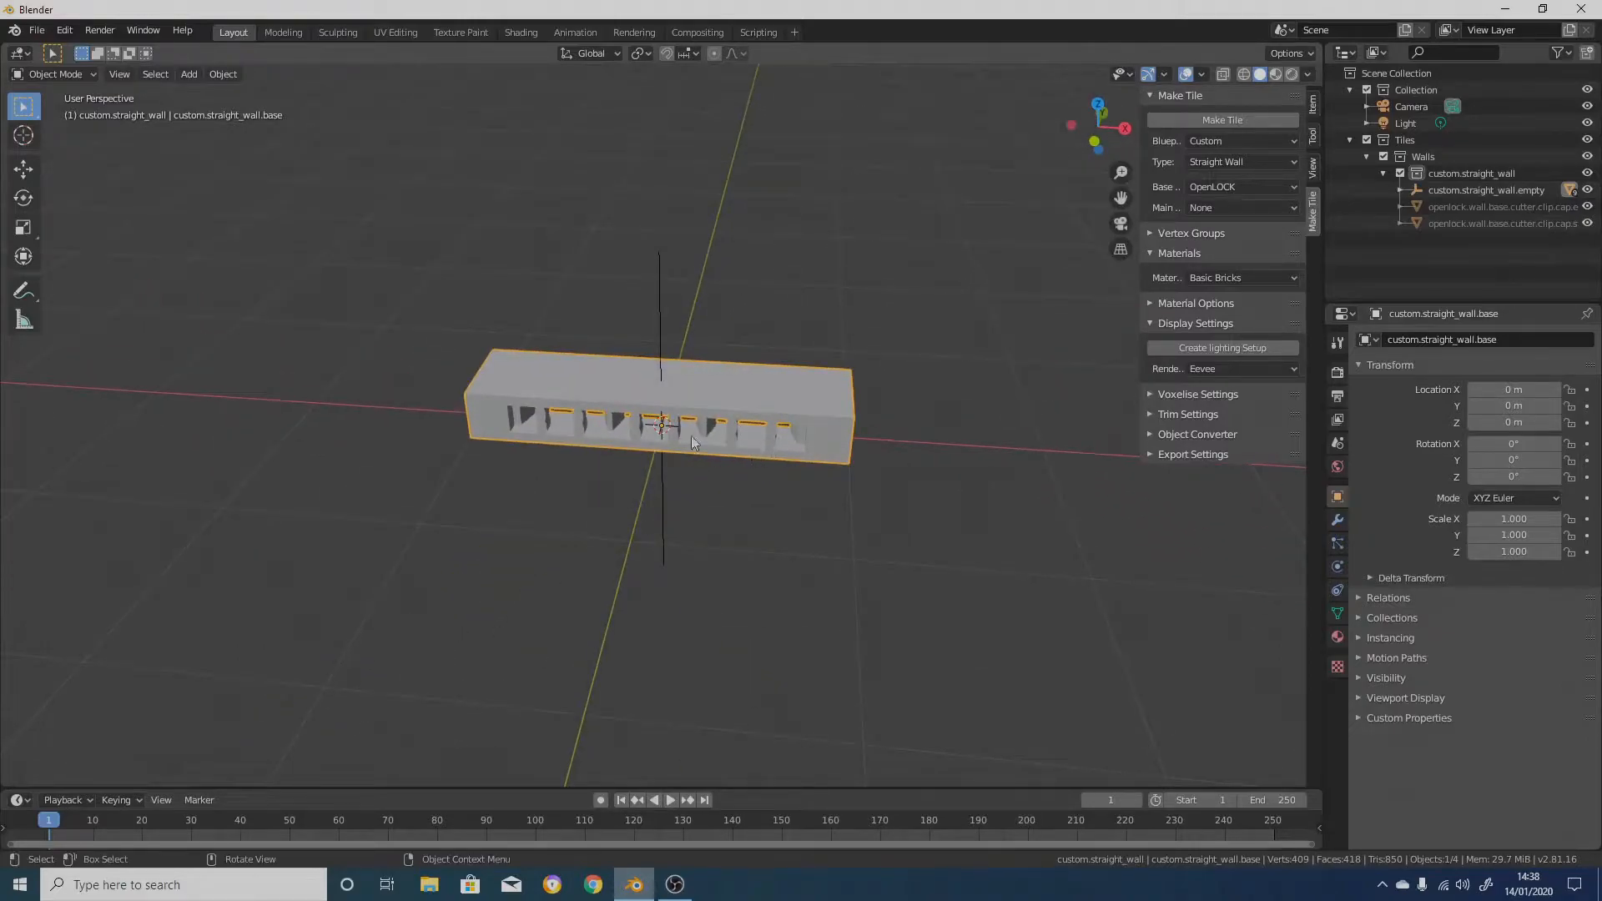
middle_click_drag(883, 484, 922, 496)
scroll(795, 554, "down", 1)
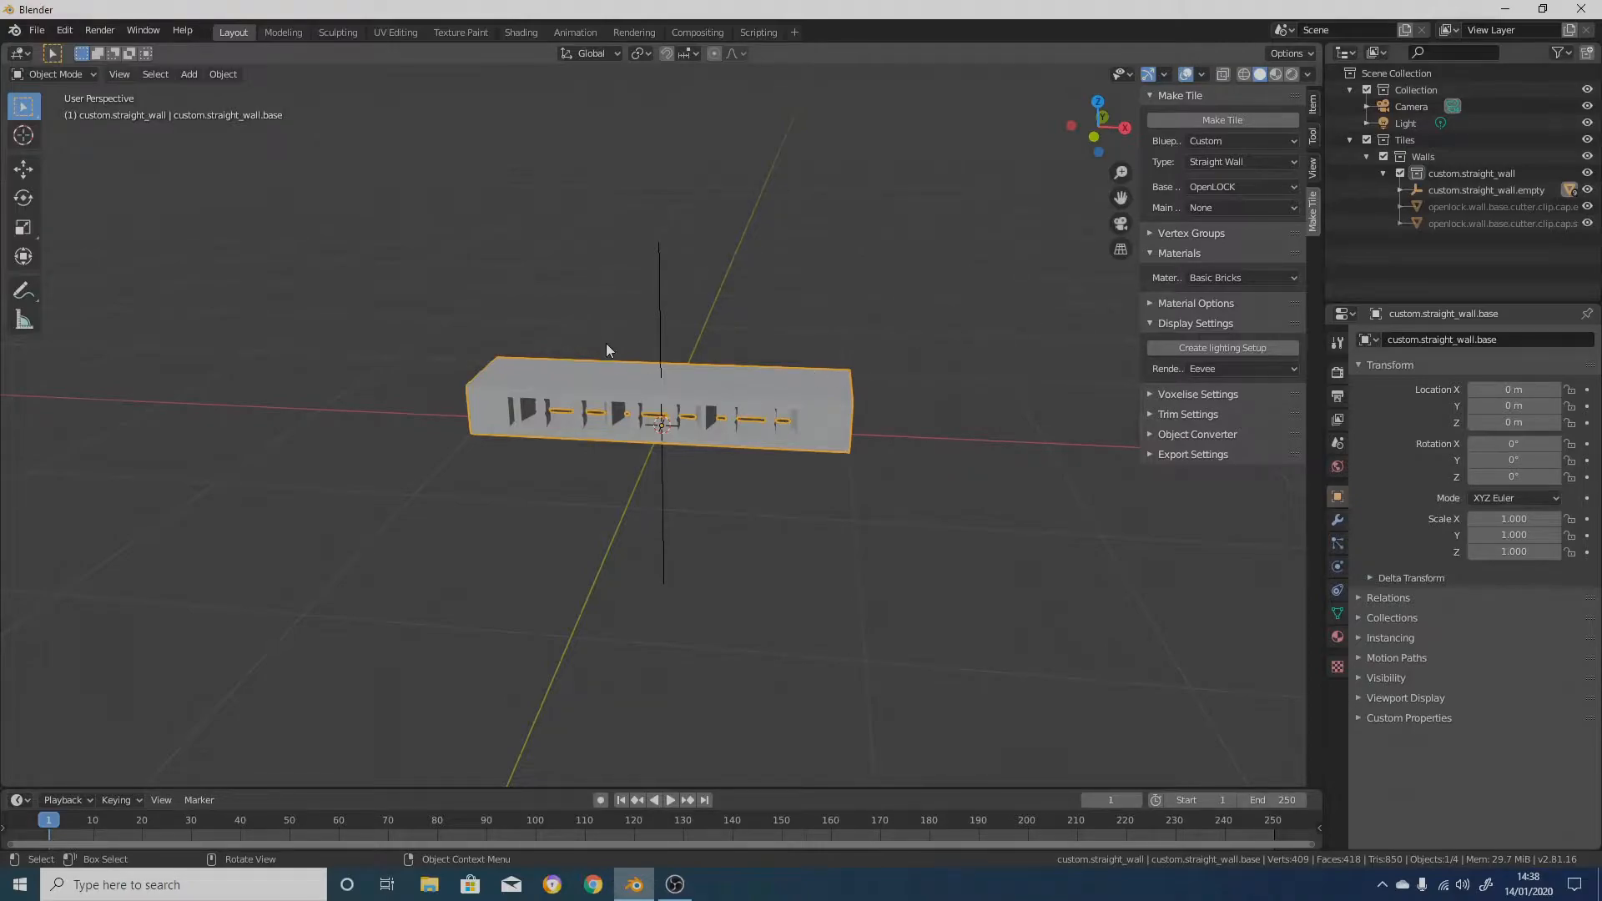
middle_click_drag(985, 427, 763, 462)
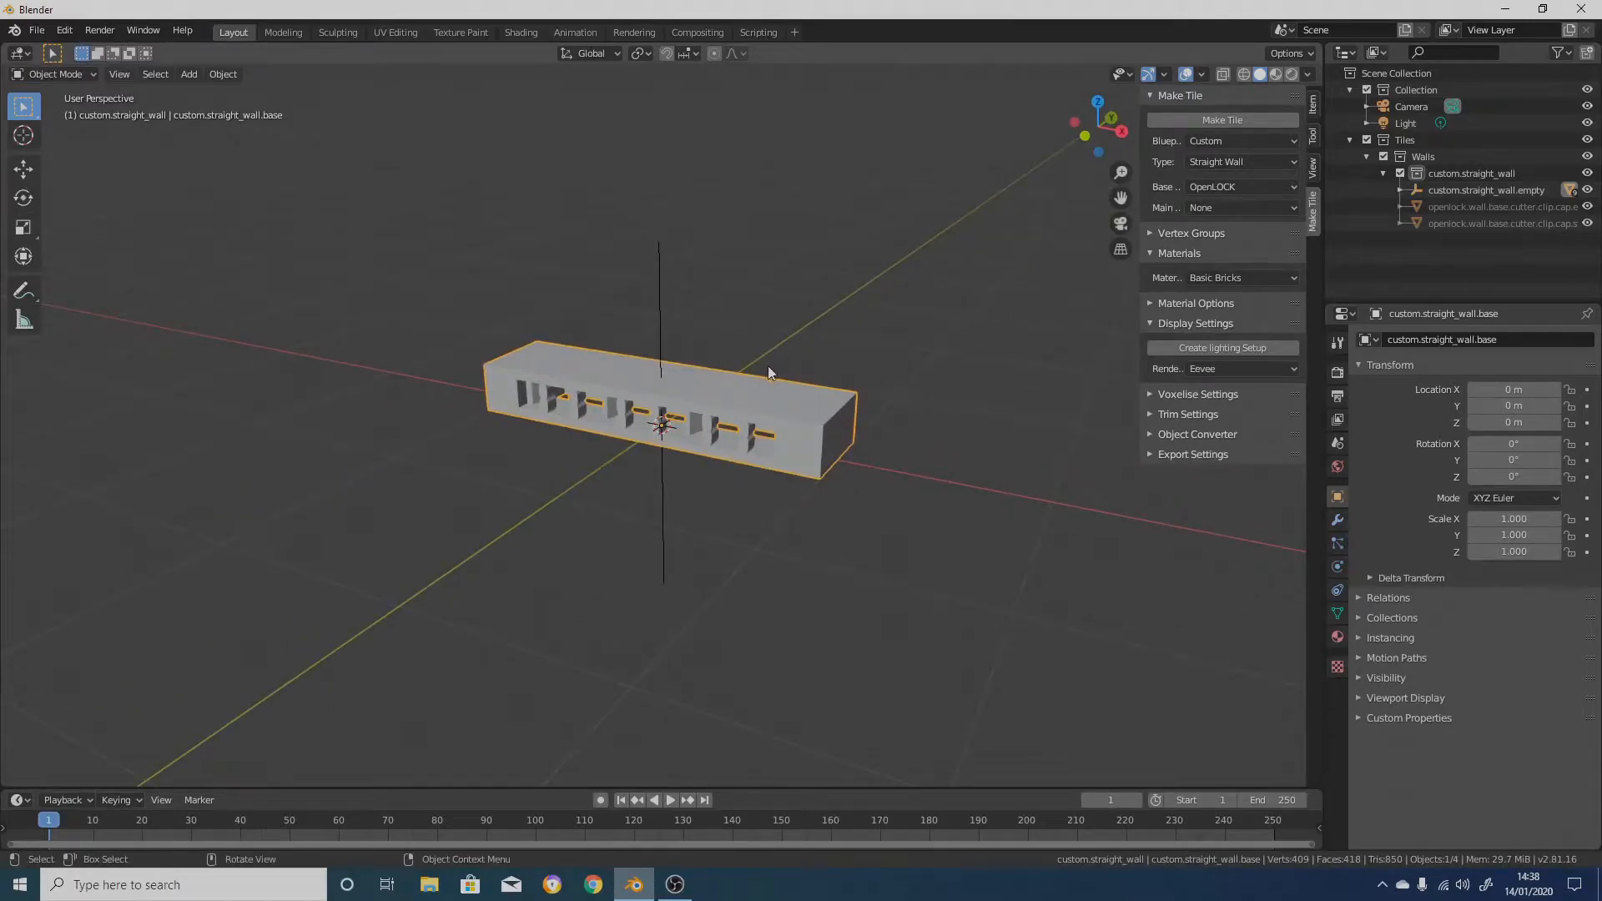
scroll(767, 366, "down", 3)
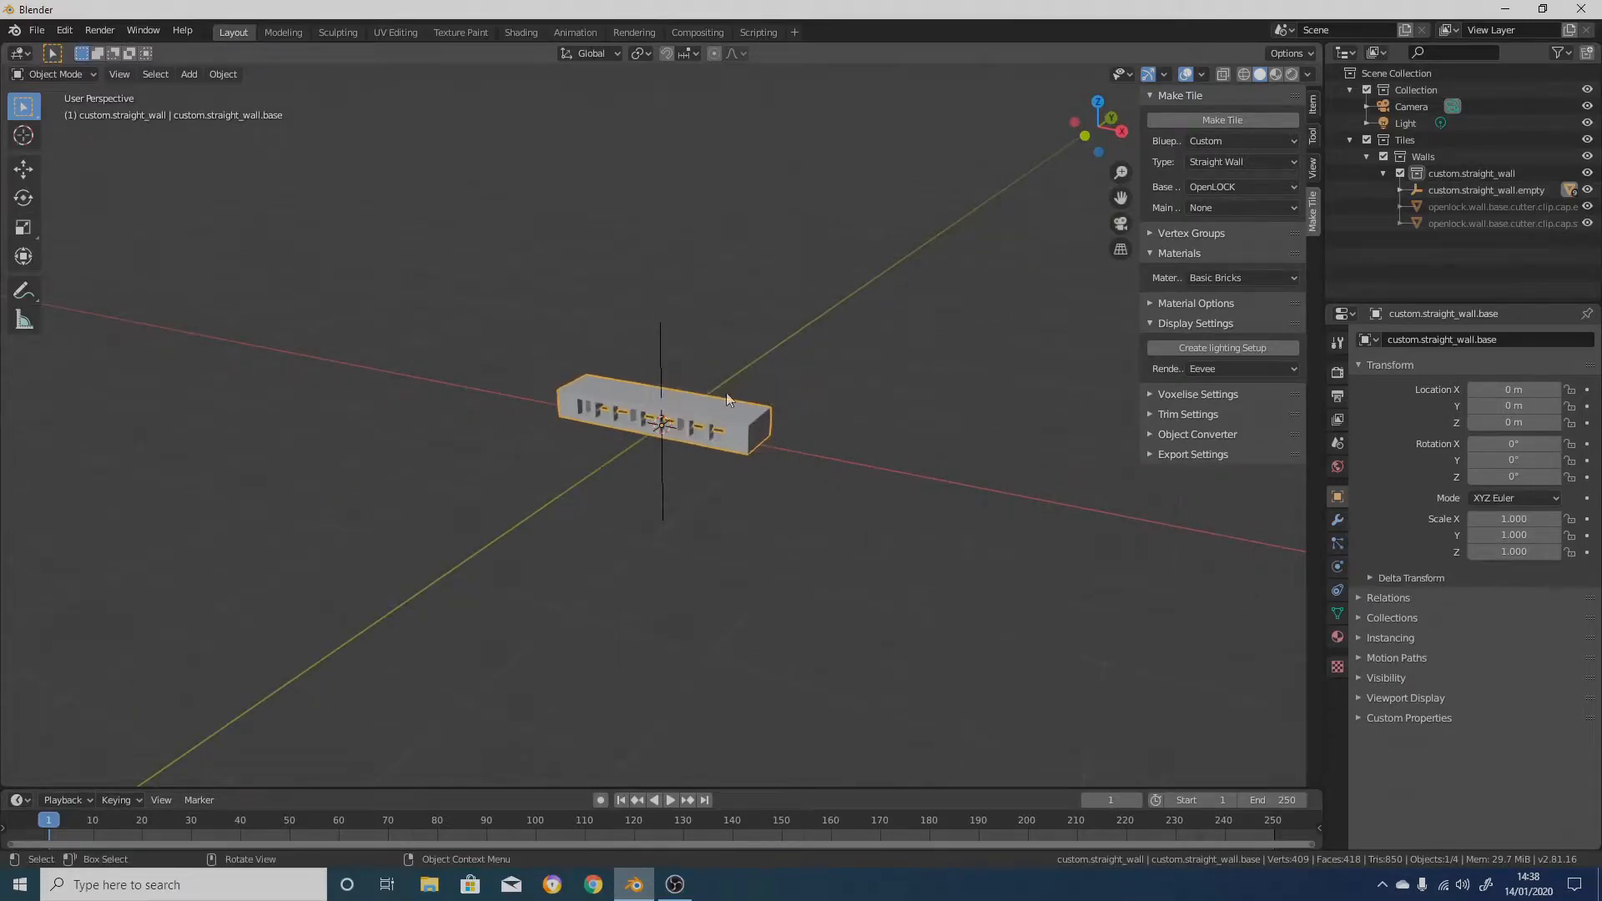
Delete the custom.straight_wall collection together with its whole hierarchy
right_click(1443, 170)
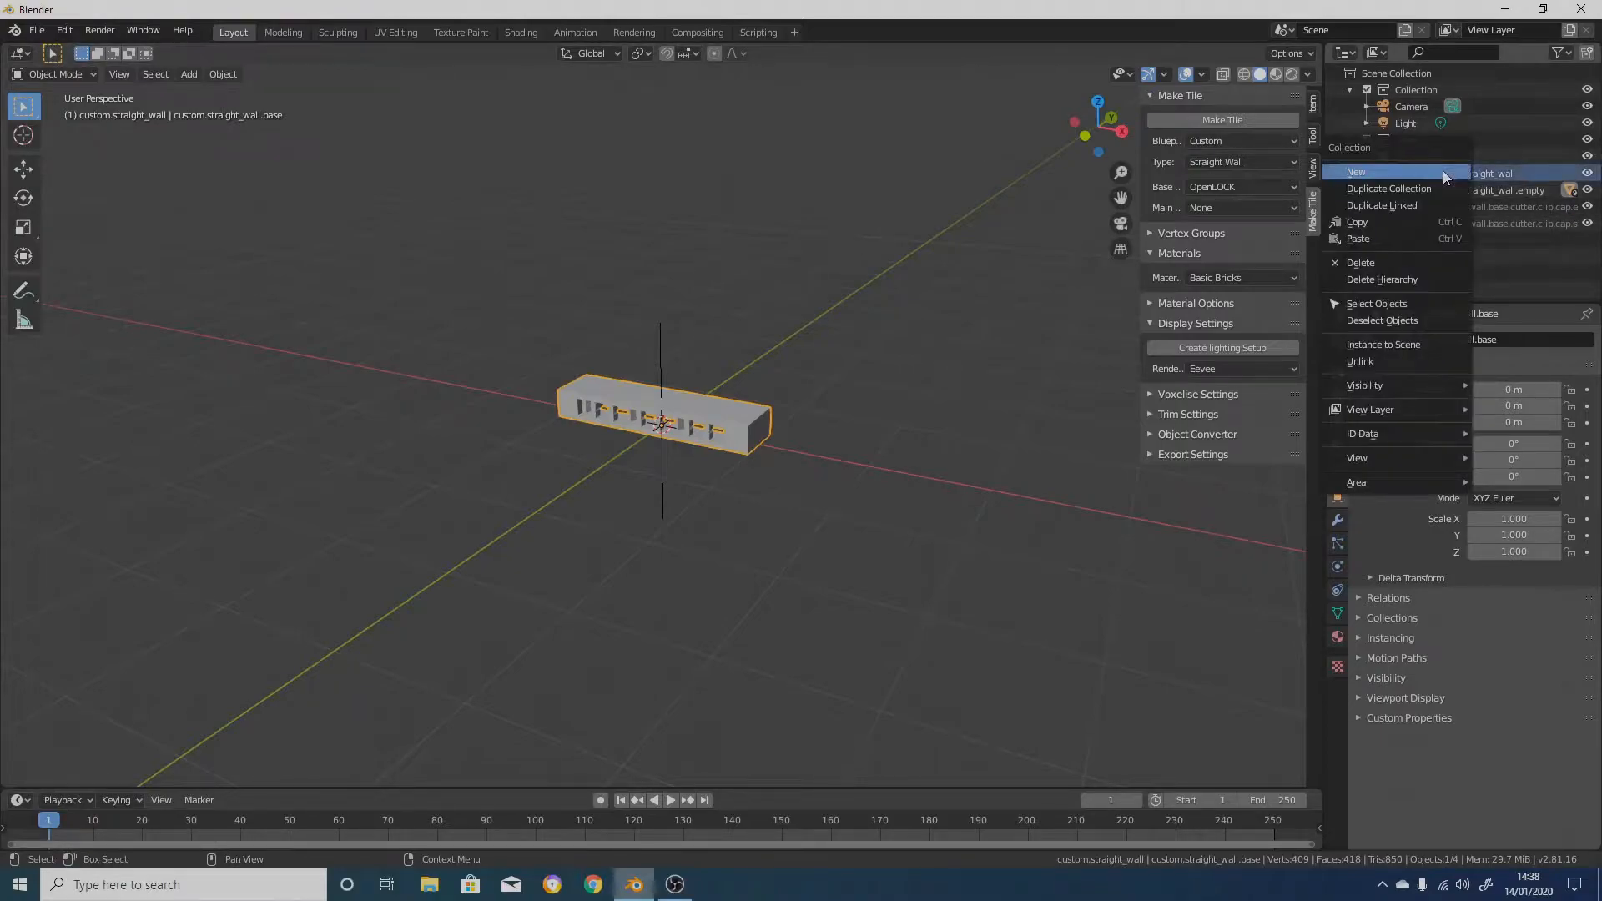
left_click(1390, 278)
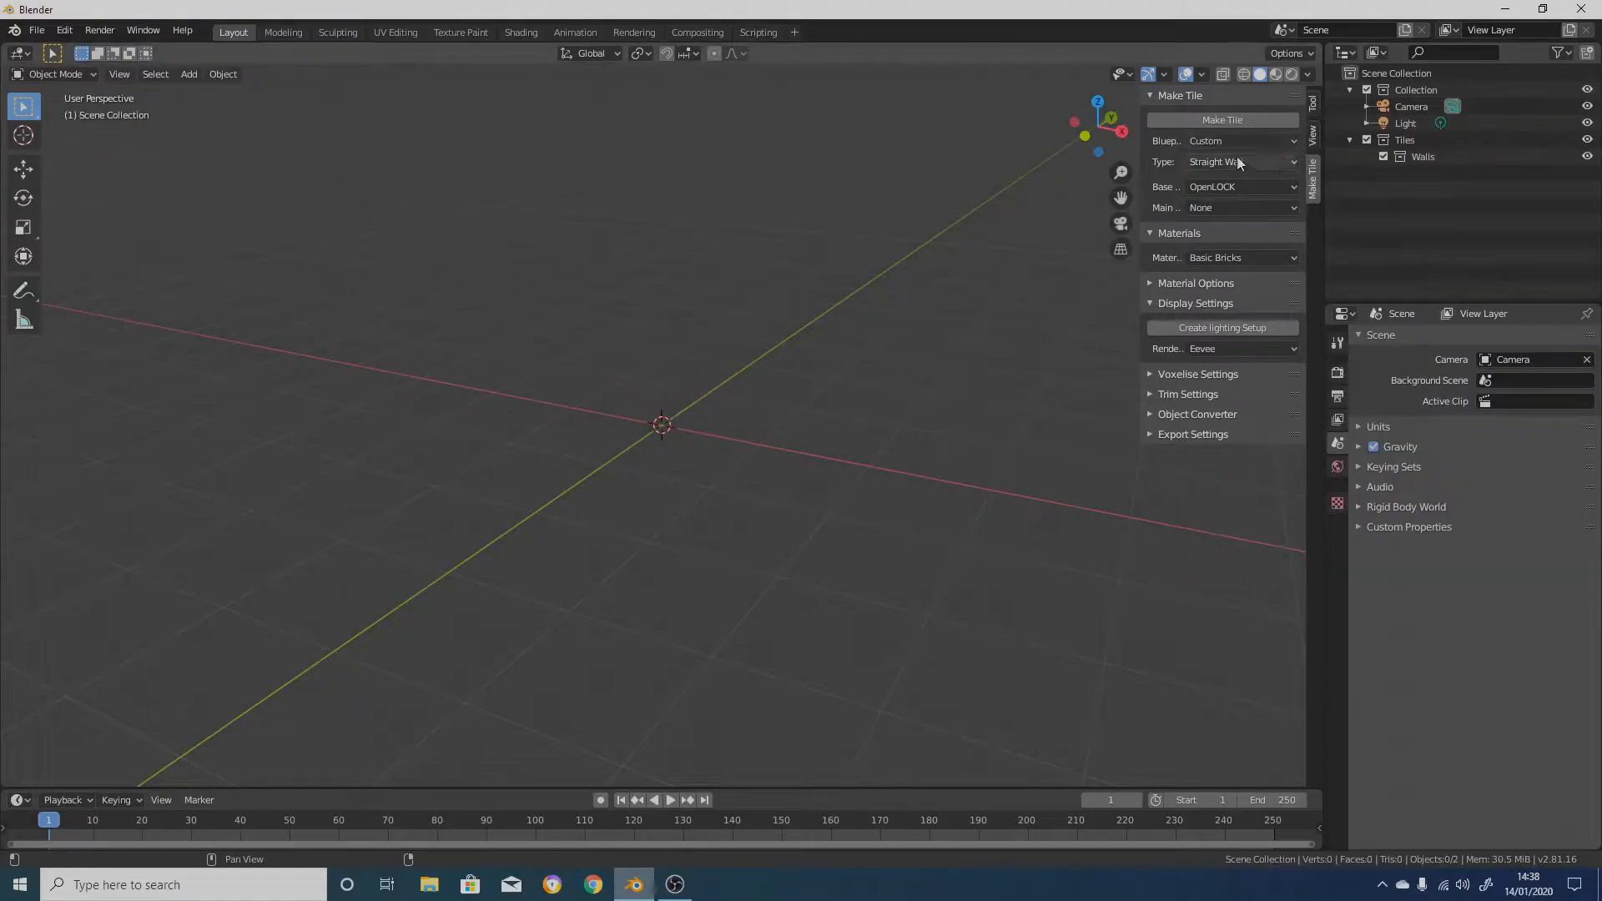
Generate the straight wall tile with OpenLOCK as the main system and create a lighting setup for it
left_click(1236, 208)
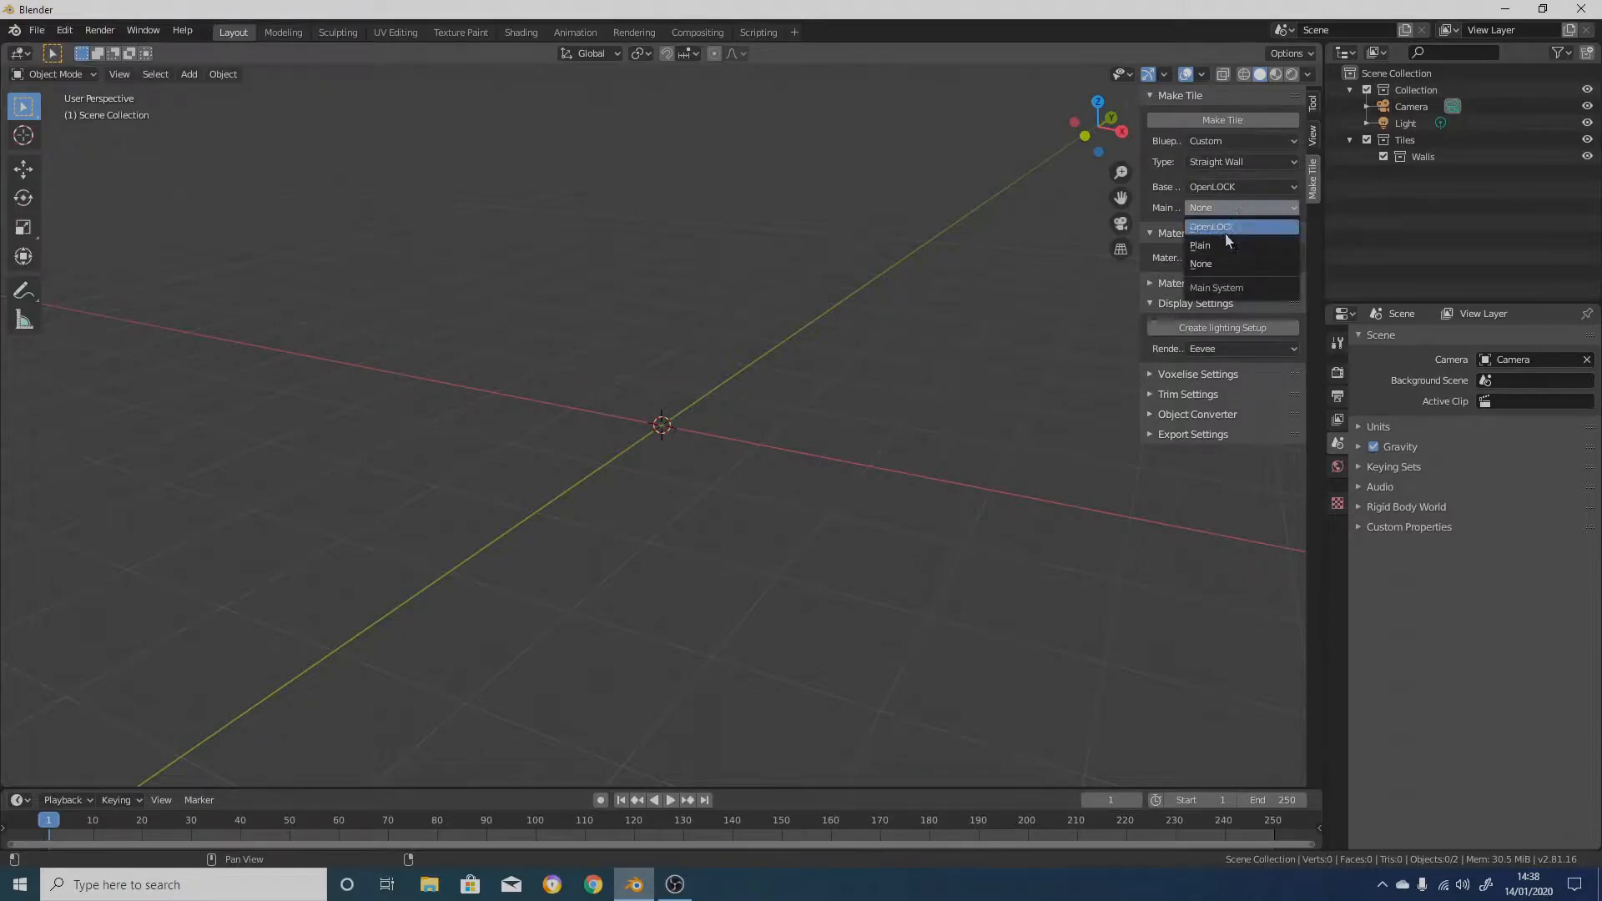
left_click(1224, 229)
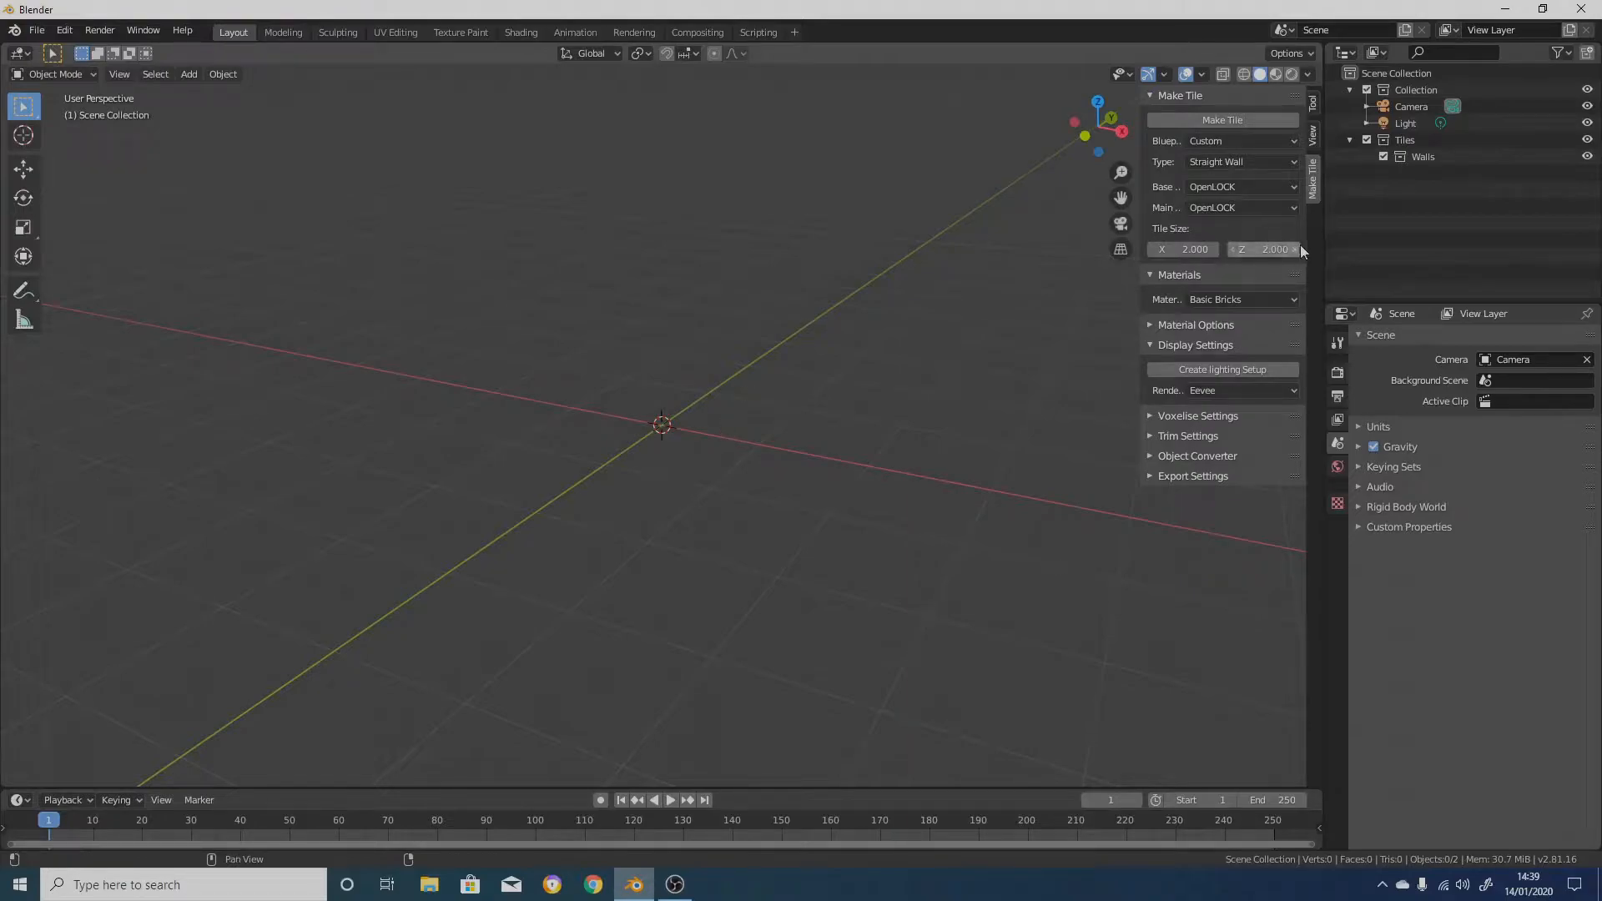
left_click(1213, 120)
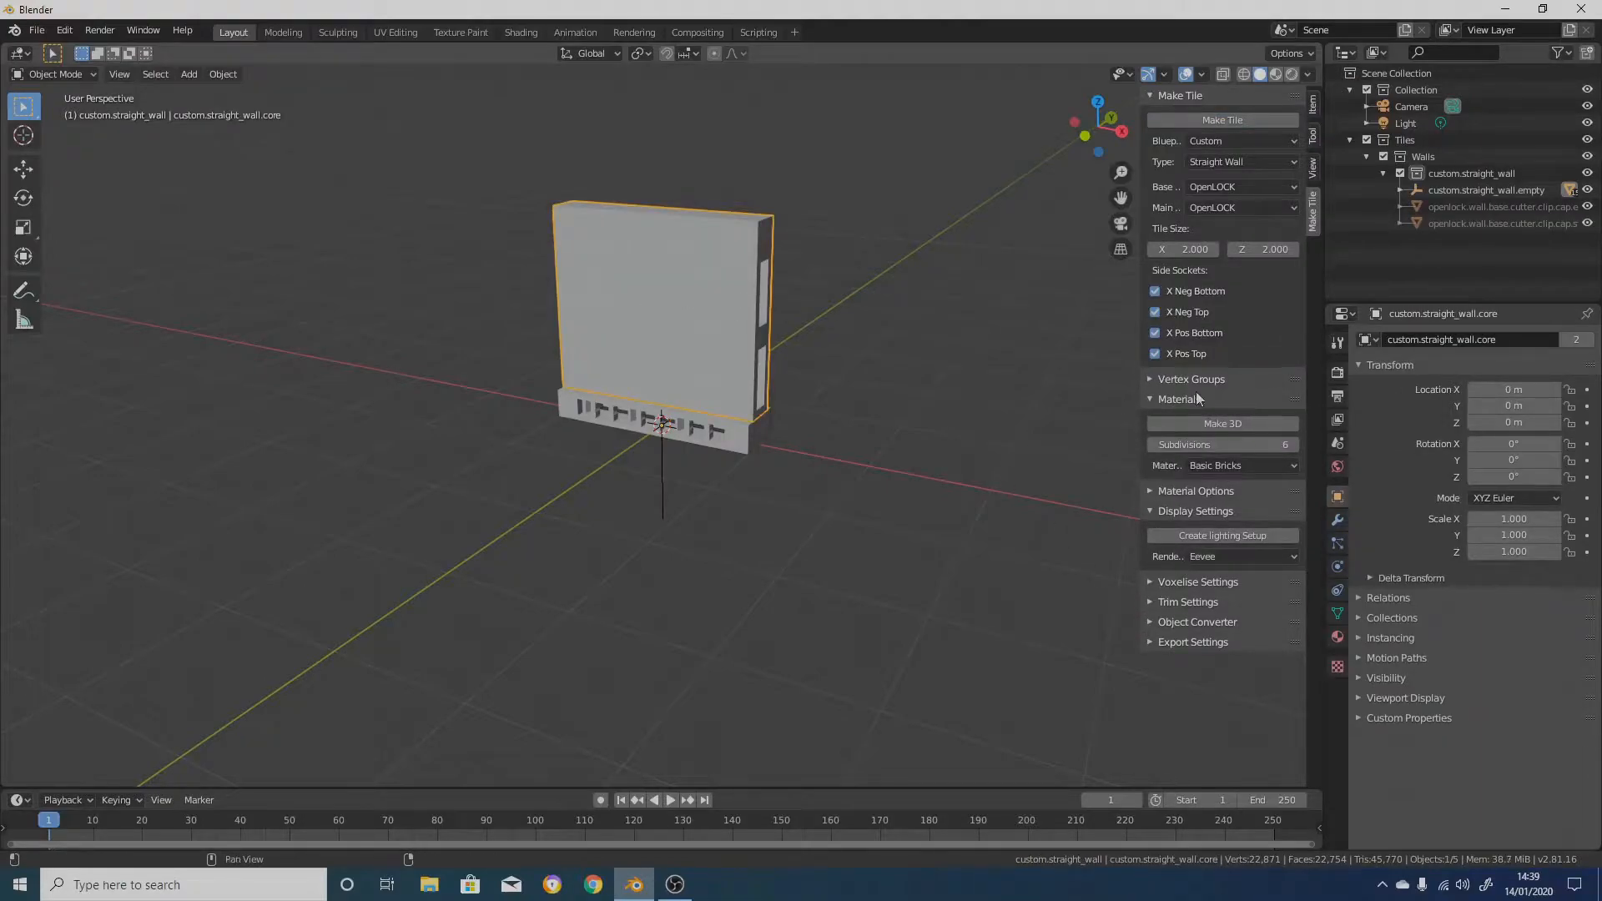
left_click(1229, 537)
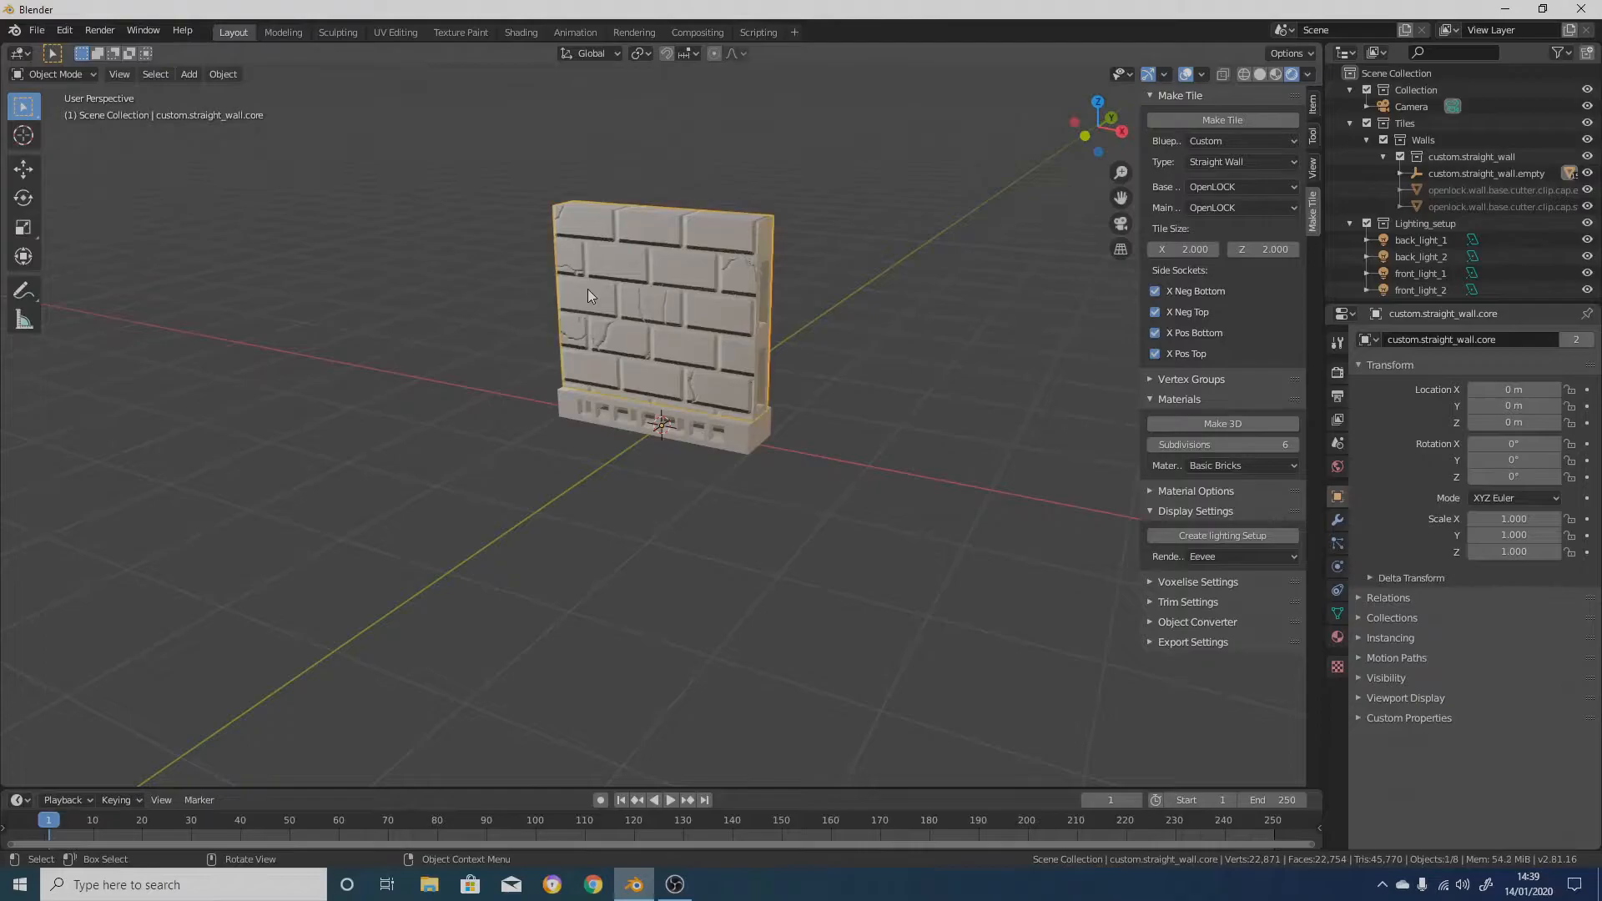
Remove the material from the wall core's Front vertex group
left_click(1150, 379)
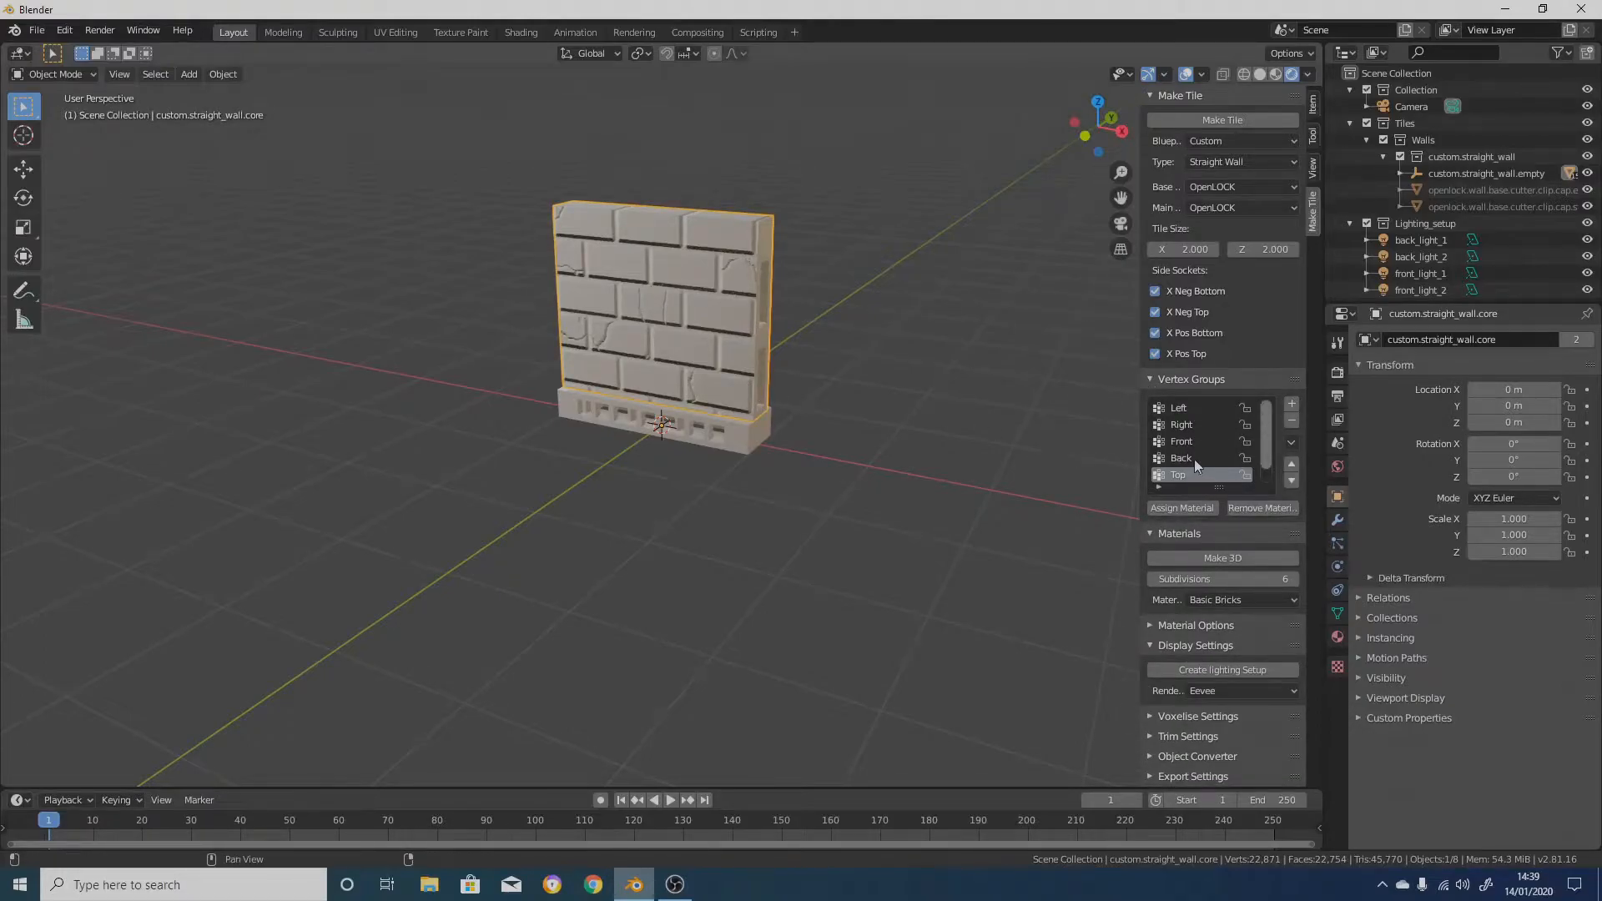
left_click(1180, 442)
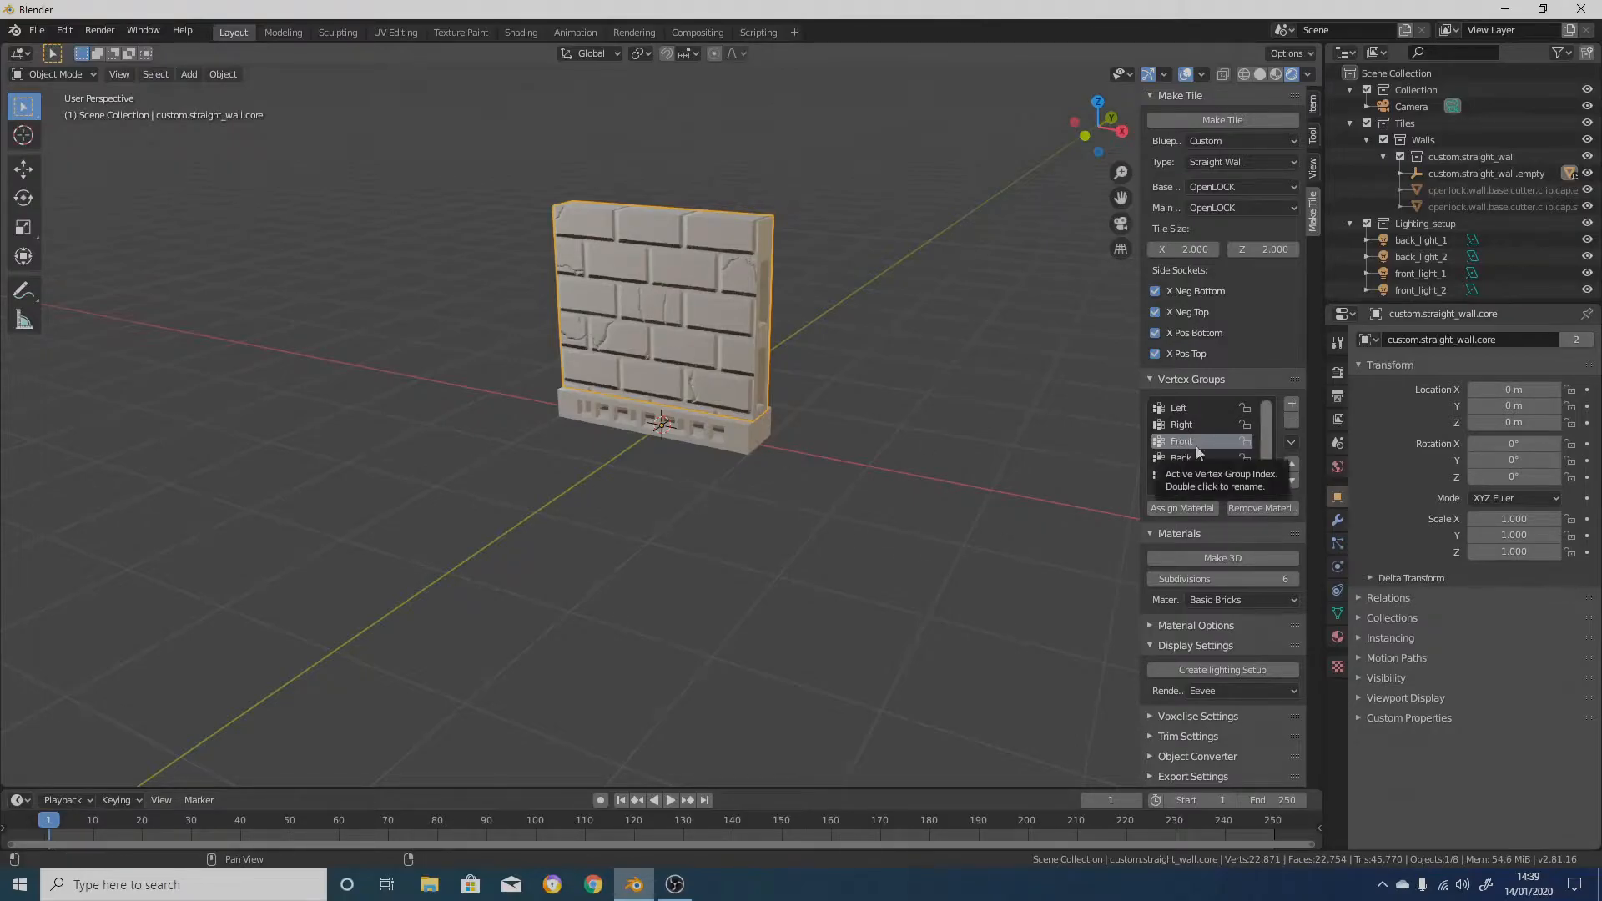
left_click(1249, 508)
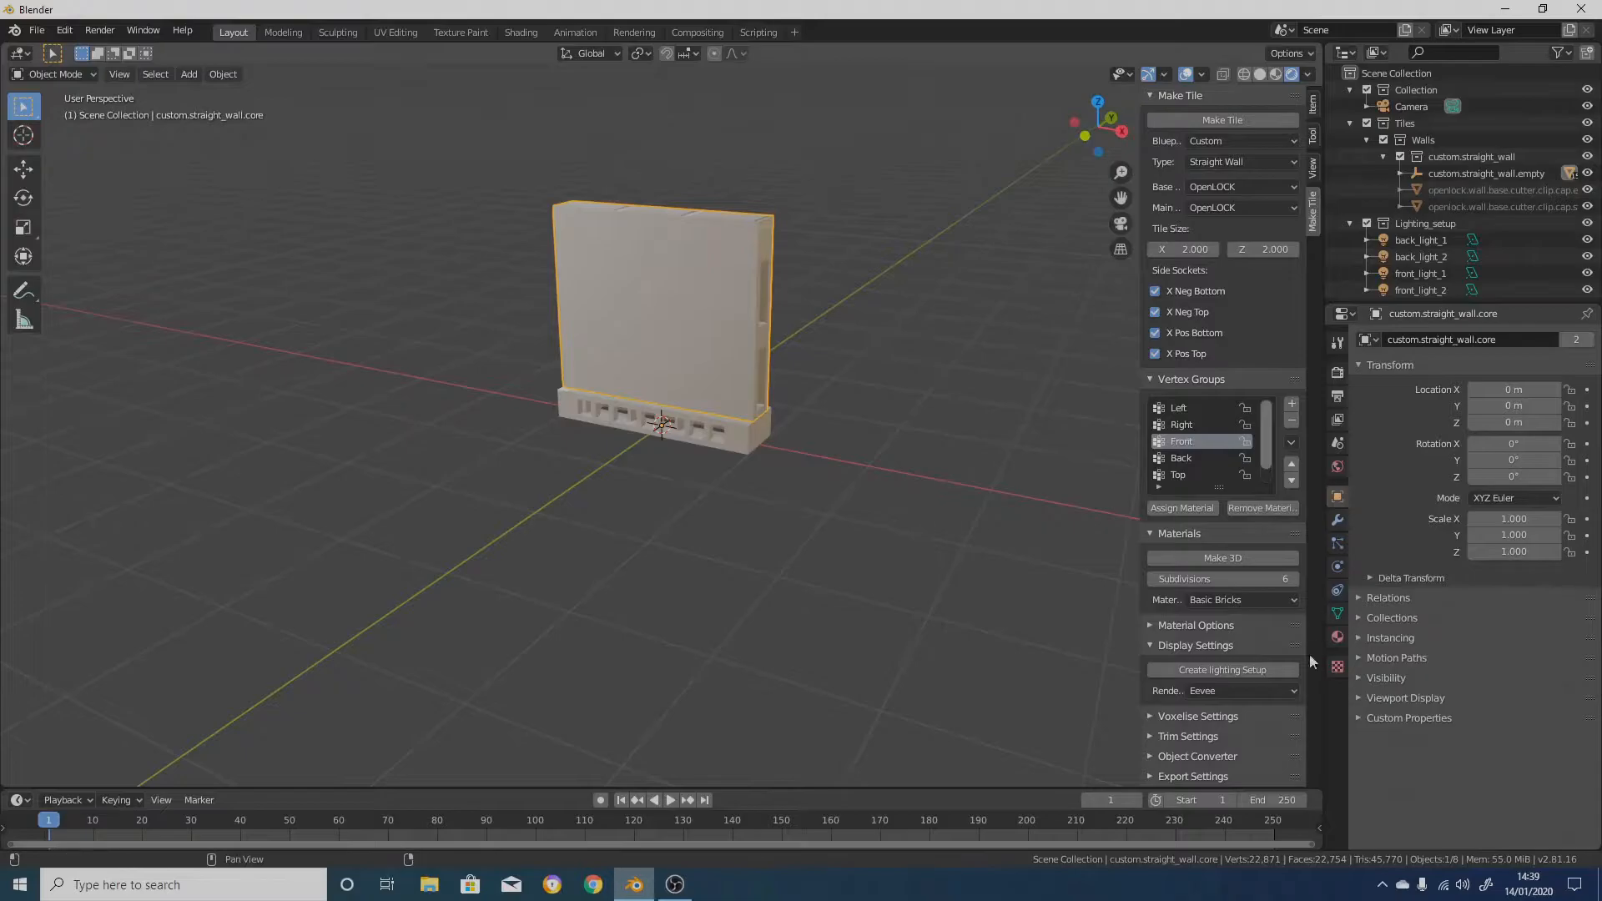
Assign the Basic Stone Wall 1 material to the wall core's Front vertex group
left_click(1236, 601)
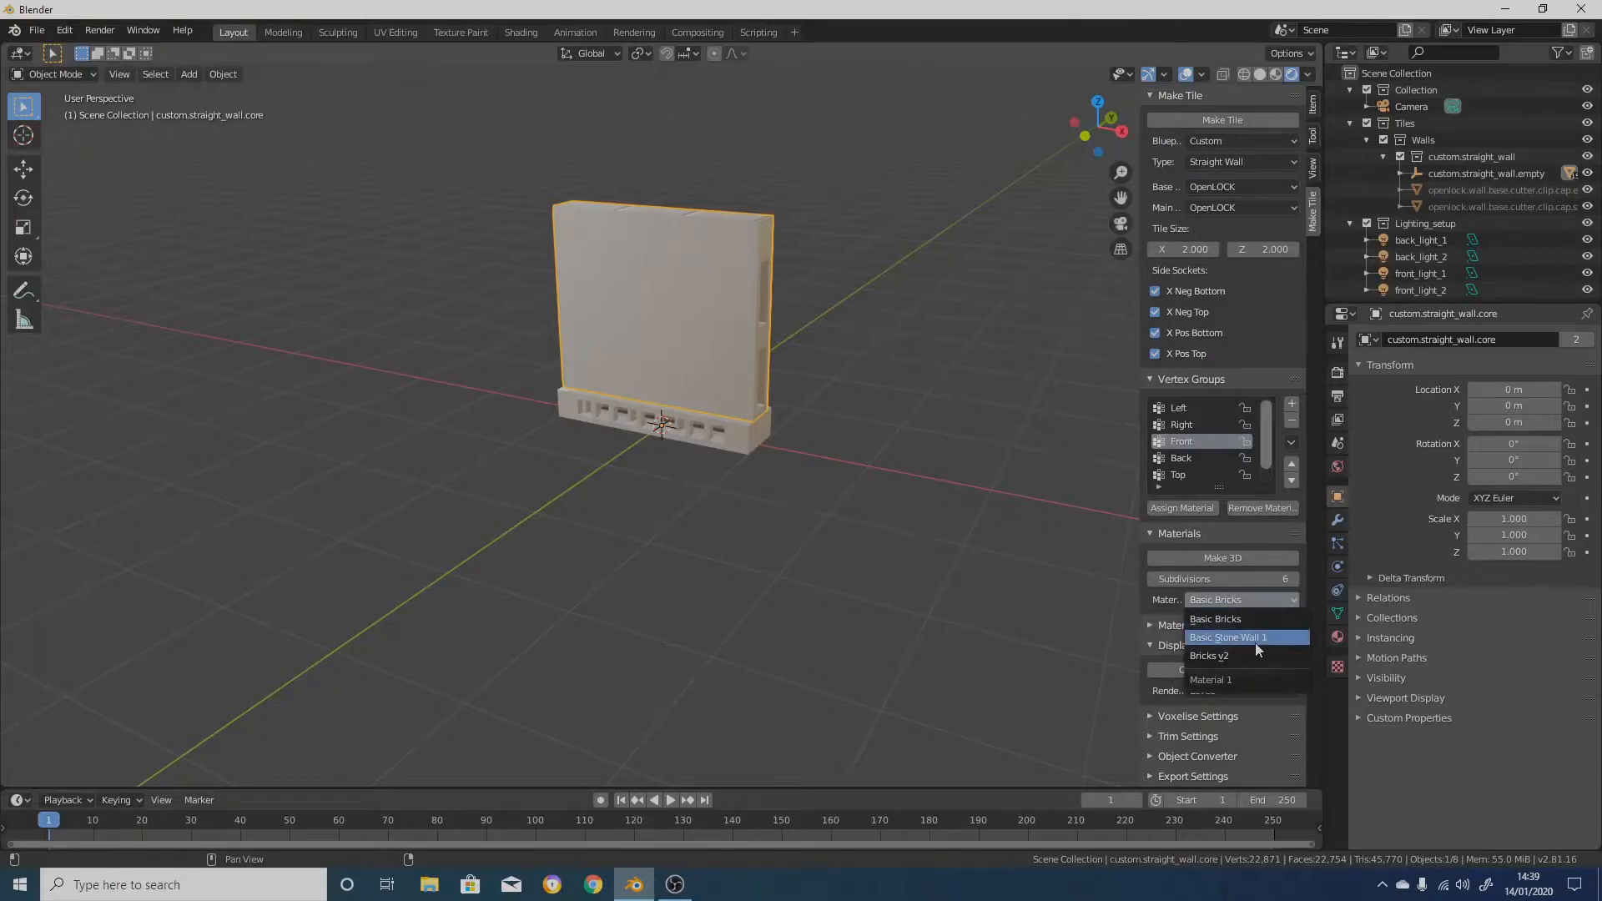
left_click(1250, 638)
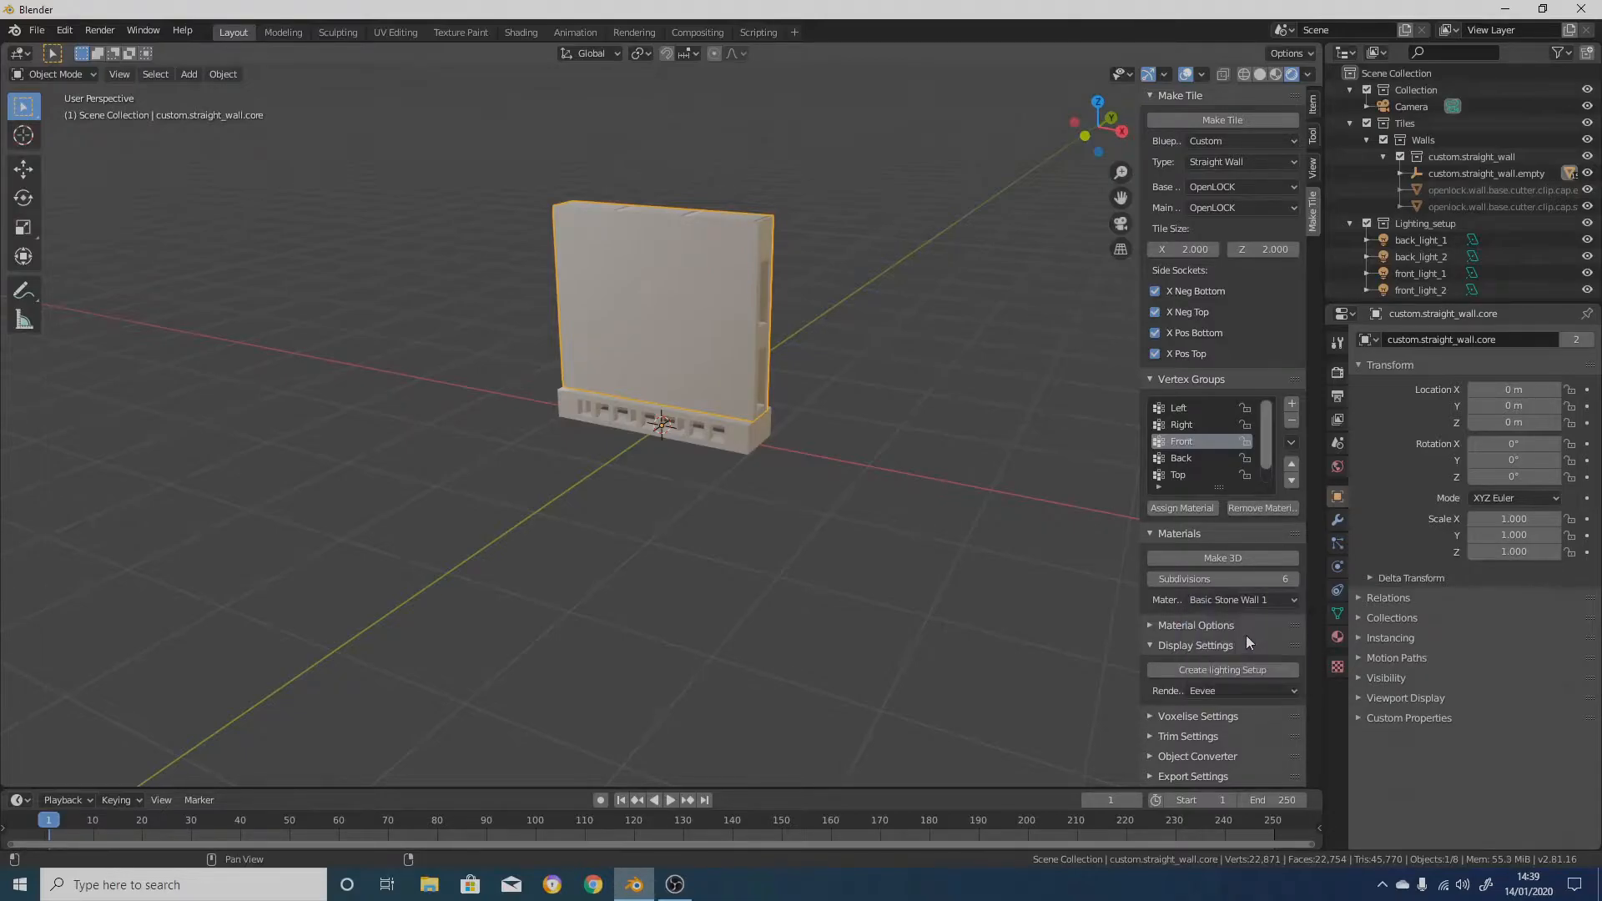
left_click(1180, 508)
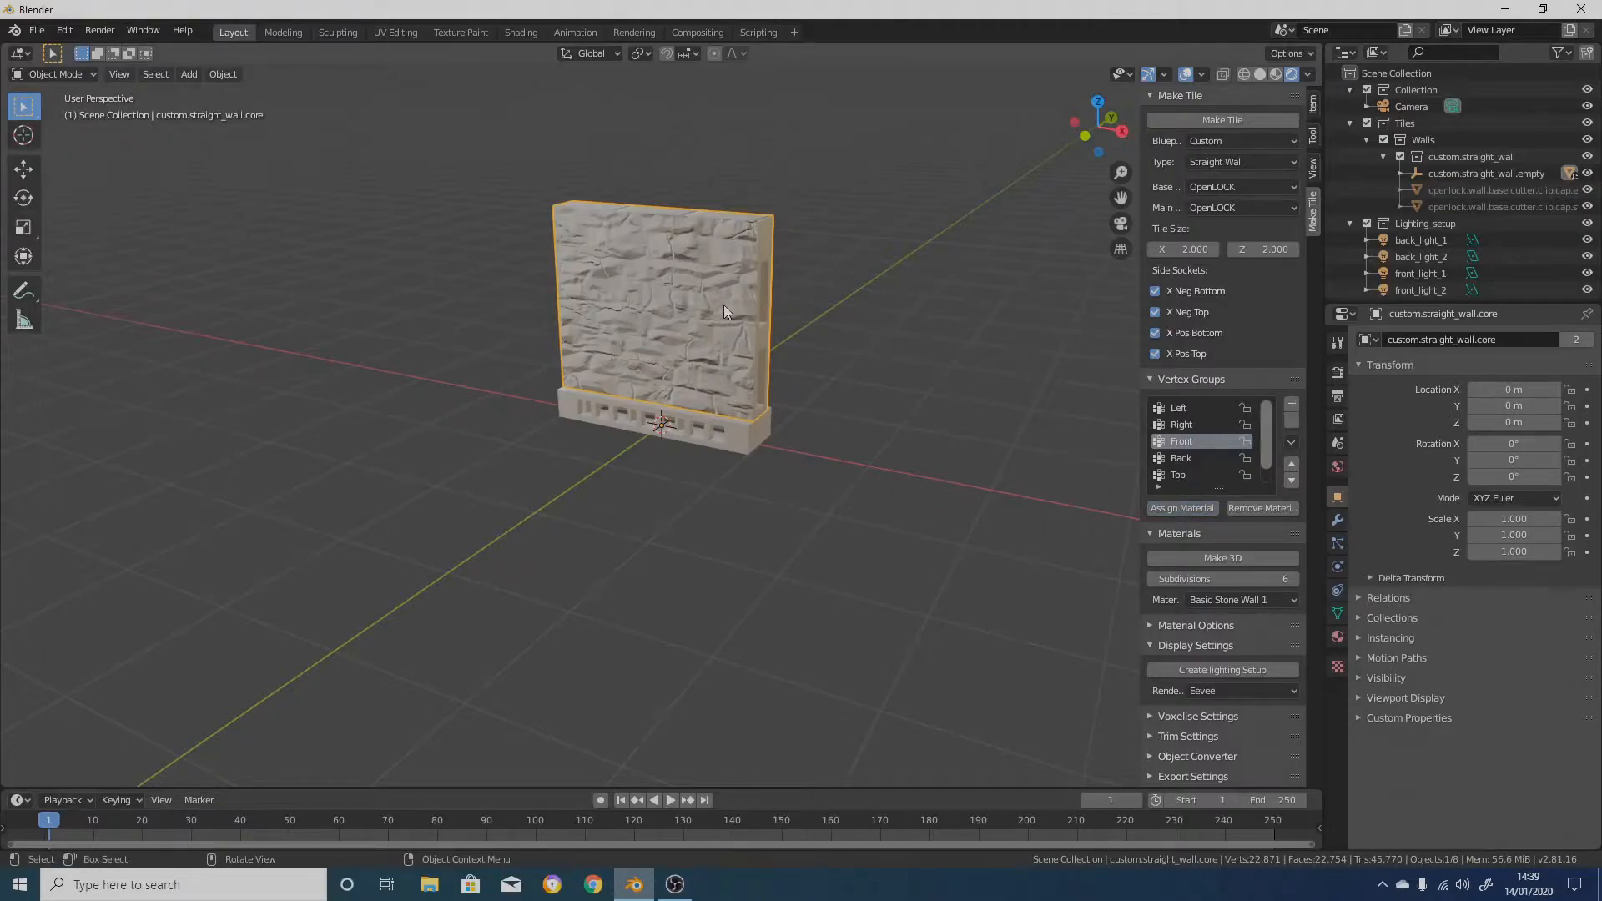
middle_click_drag(823, 352, 868, 367)
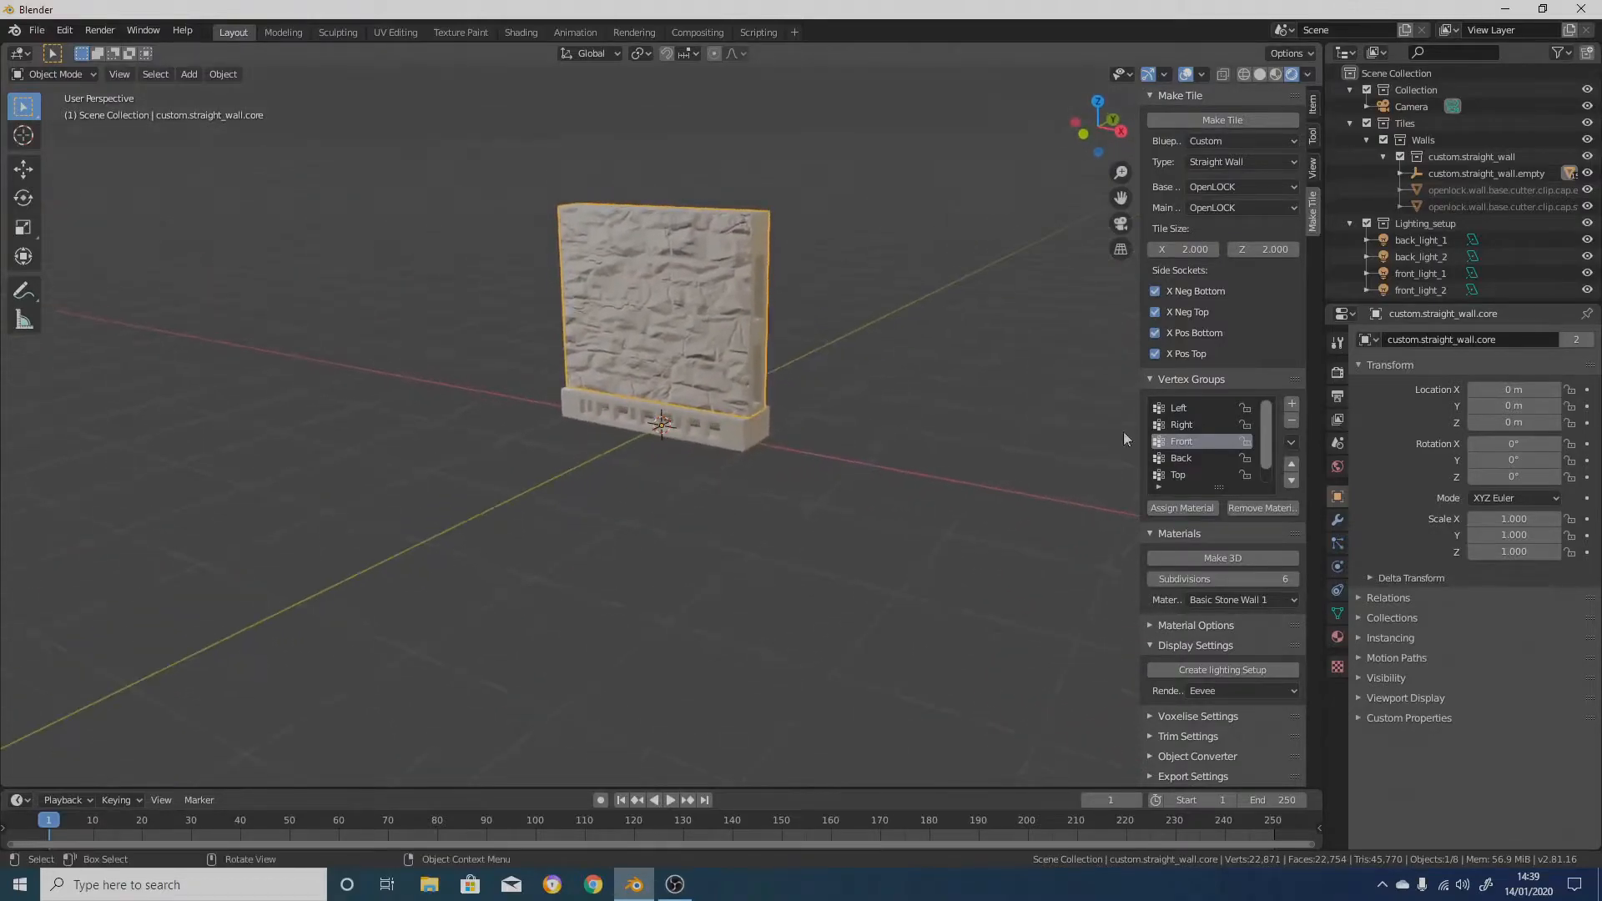
Make the wall 3D, inspect its front and back, and return it to the material preview
left_click(1238, 559)
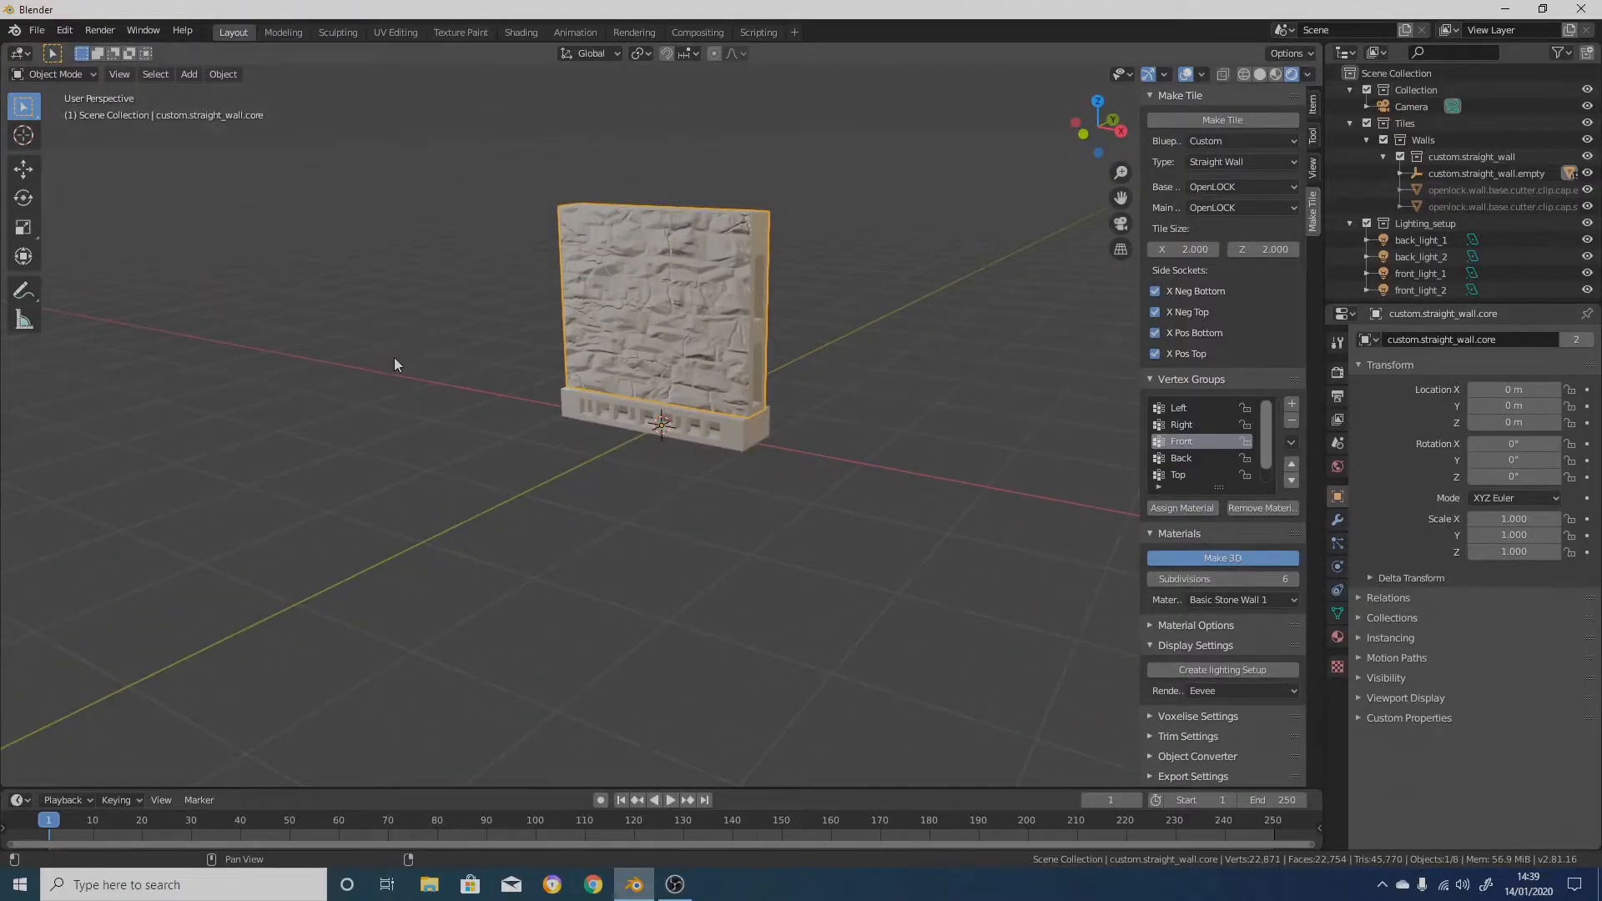
middle_click_drag(391, 357, 569, 308)
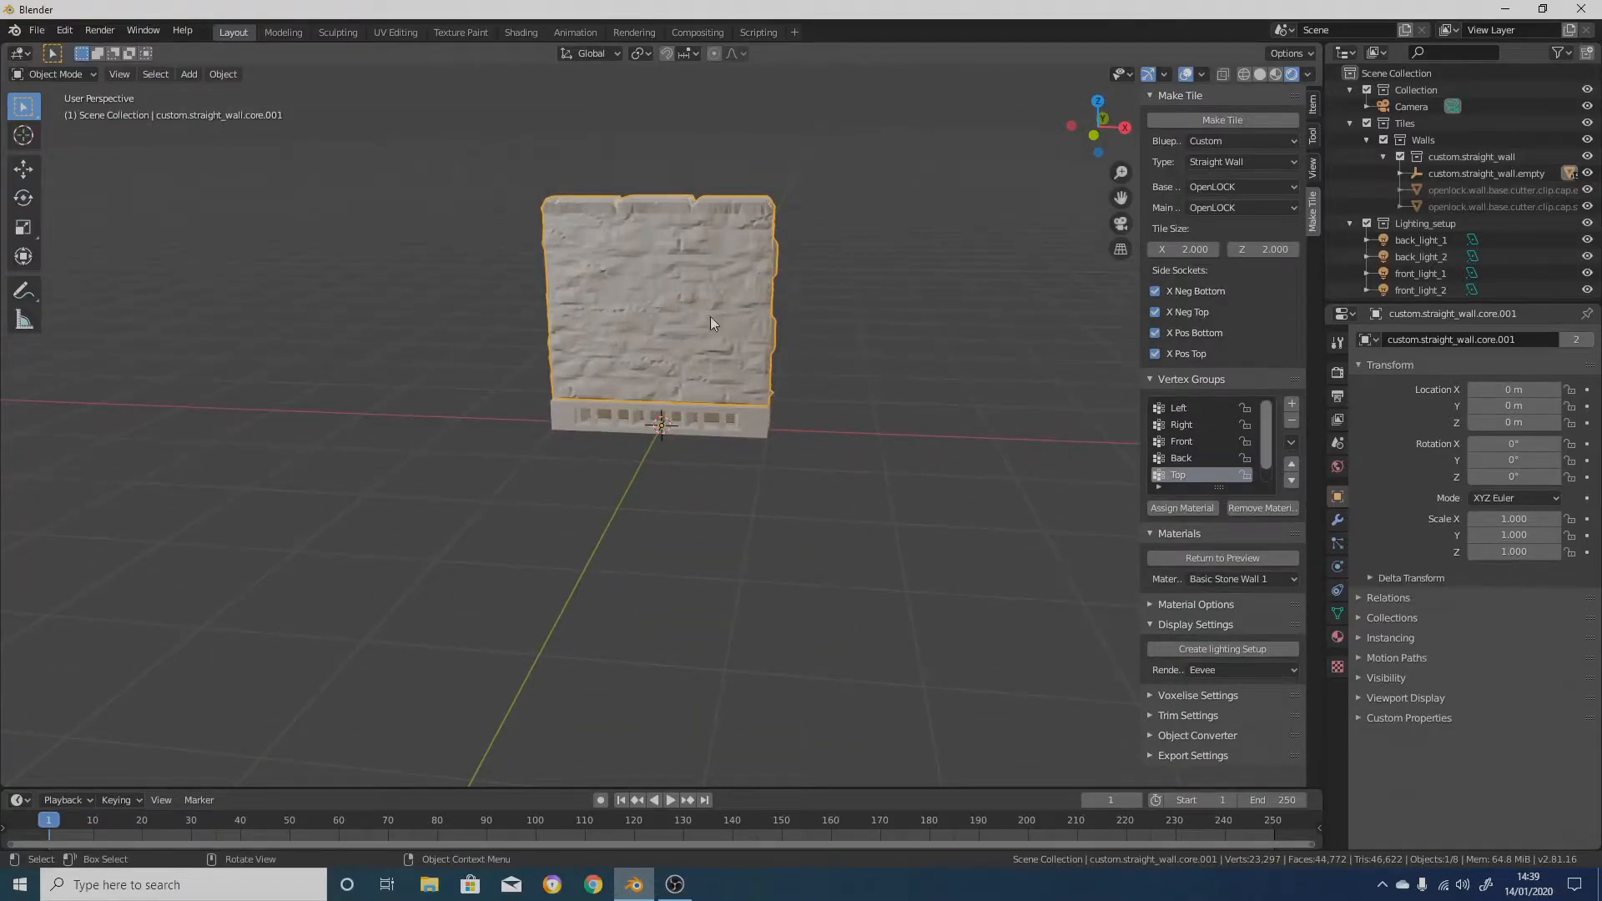
middle_click_drag(729, 324, 490, 347)
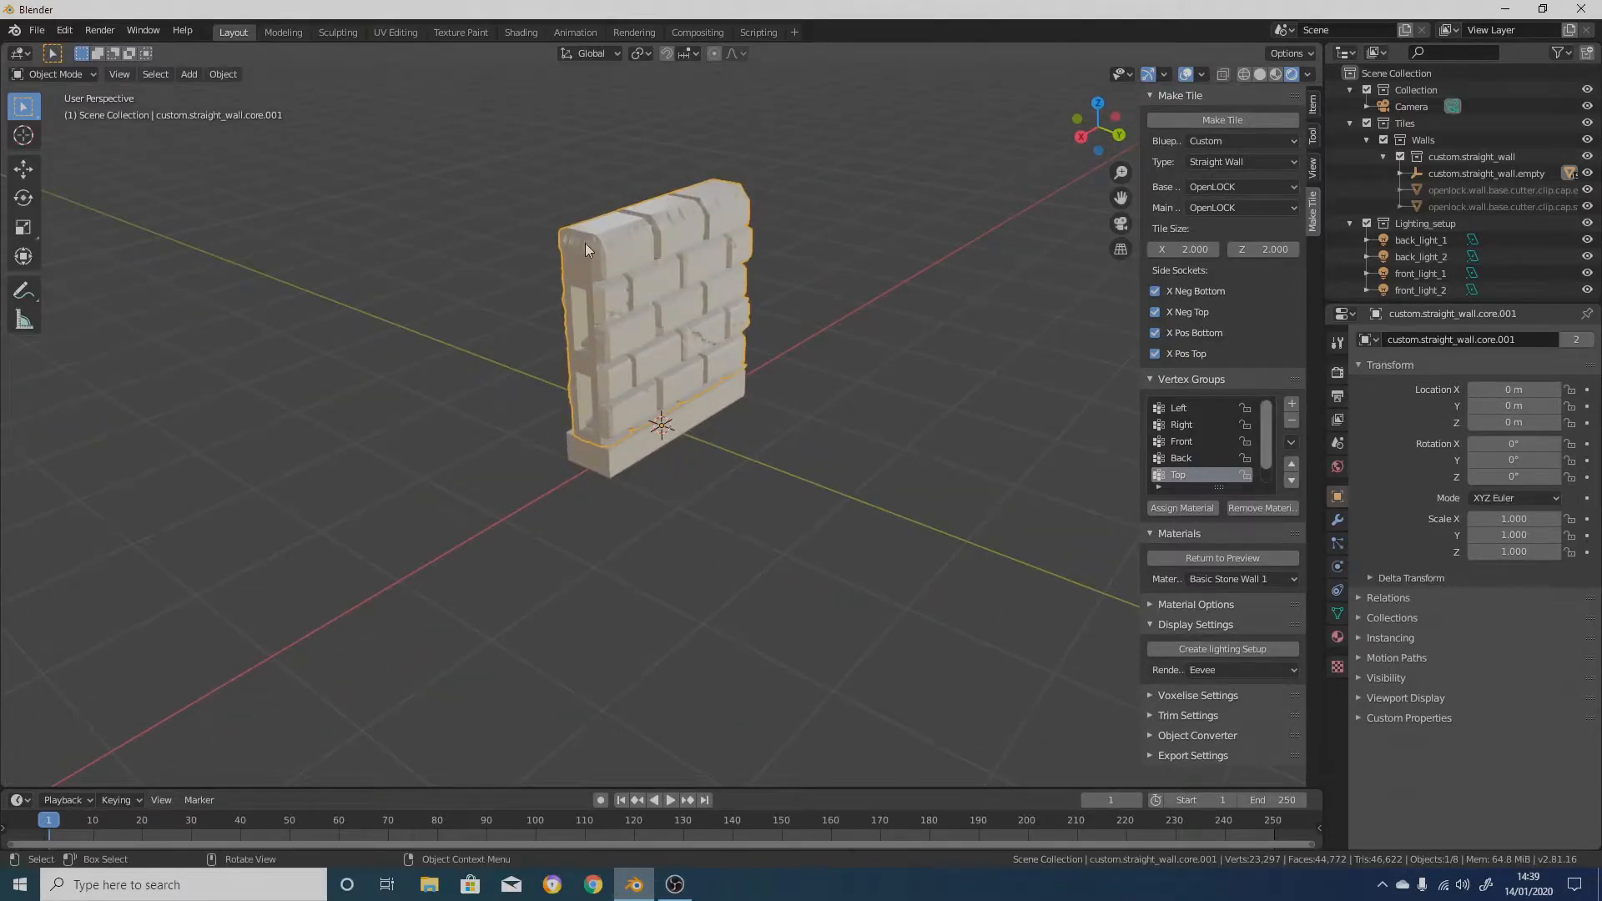
left_click(1220, 557)
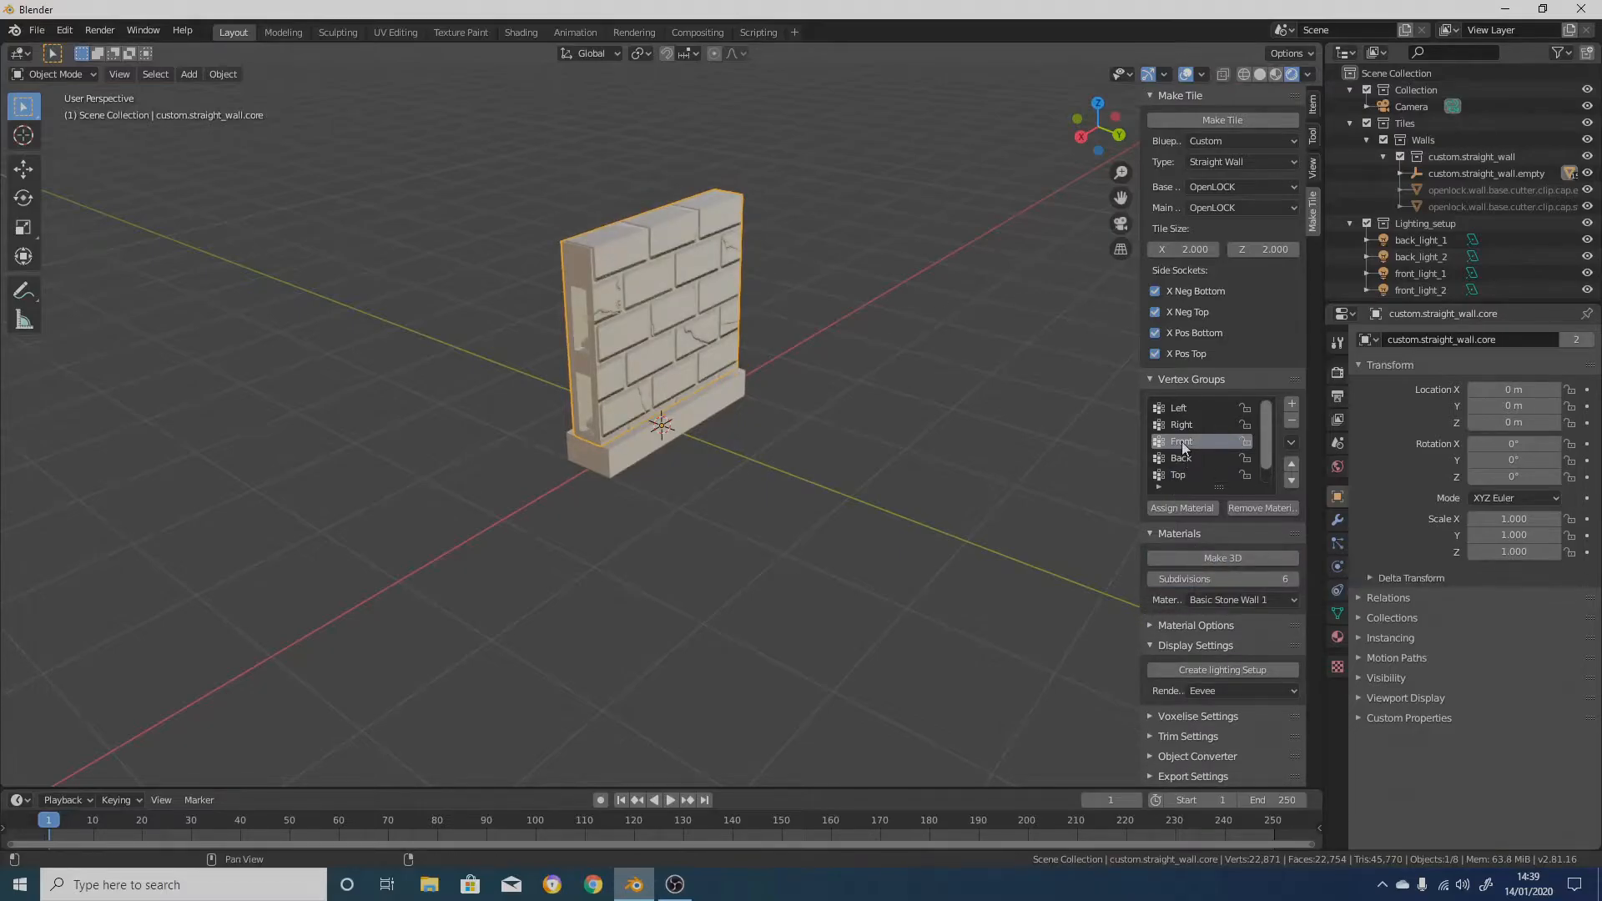
Remove the material from the wall core's Top vertex group and make the wall 3D
left_click(1178, 475)
left_click(1283, 511)
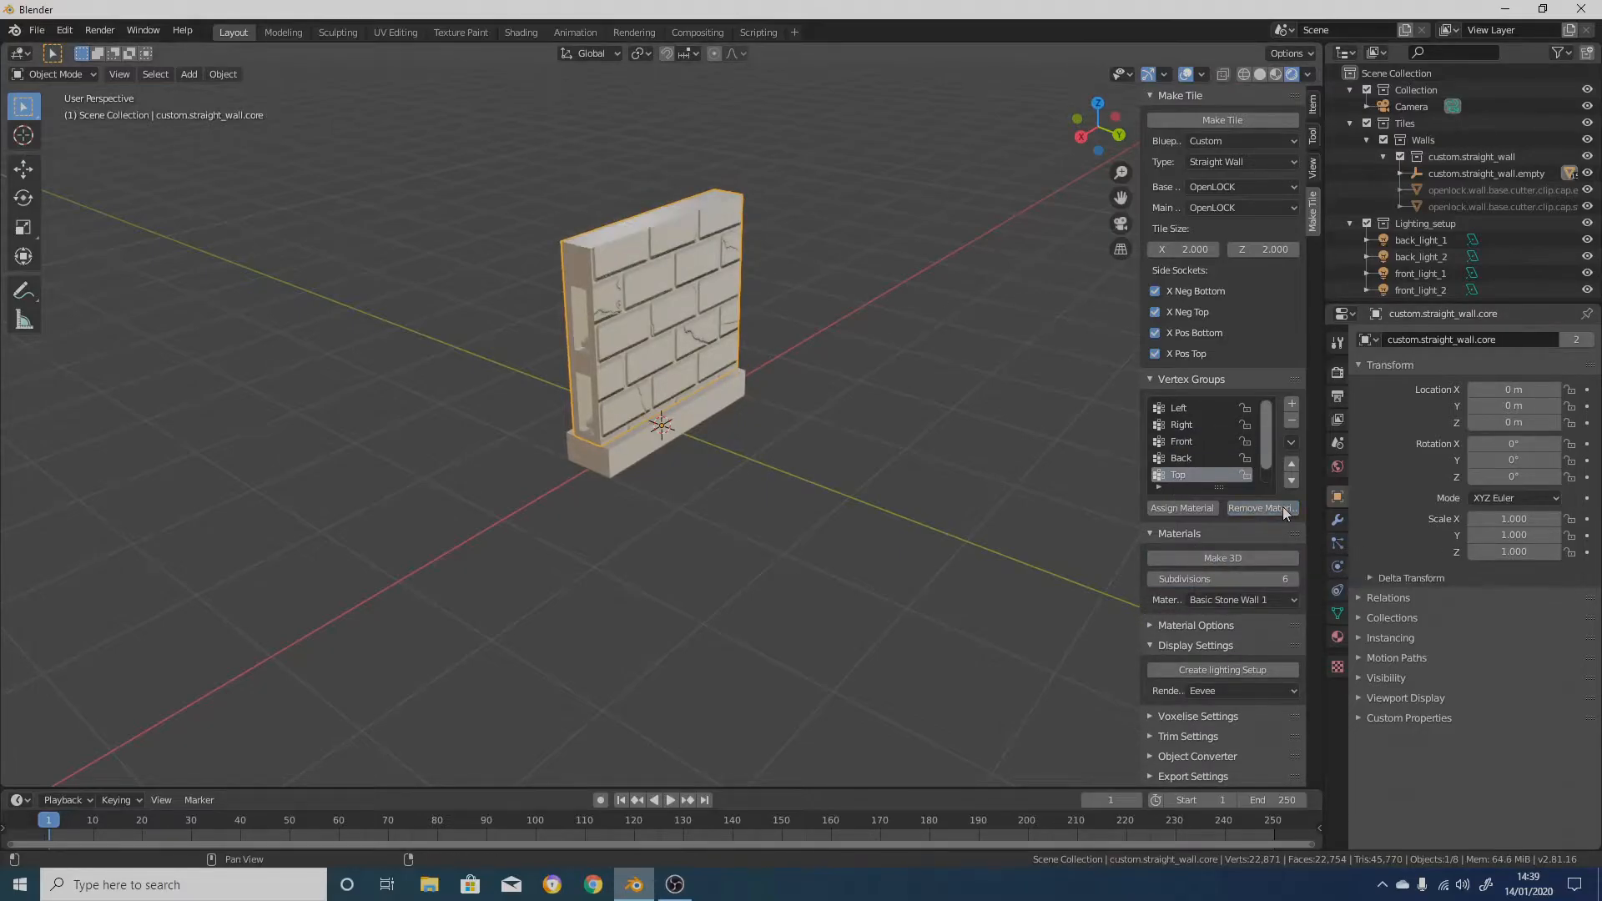
left_click(1218, 559)
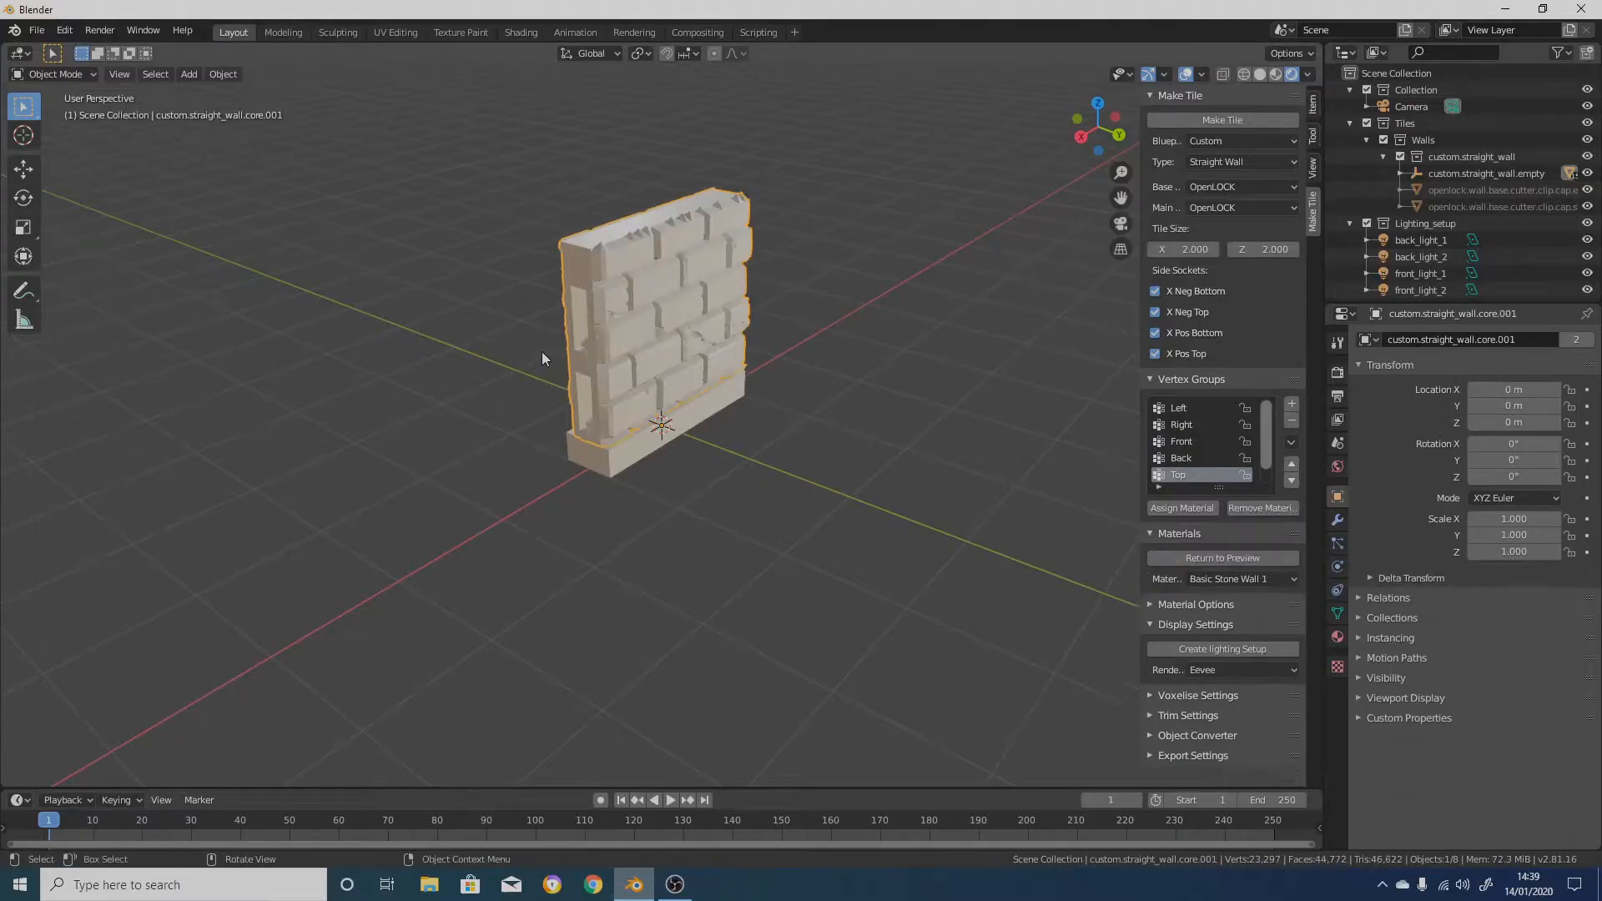
middle_click_drag(539, 349, 785, 327, "alt")
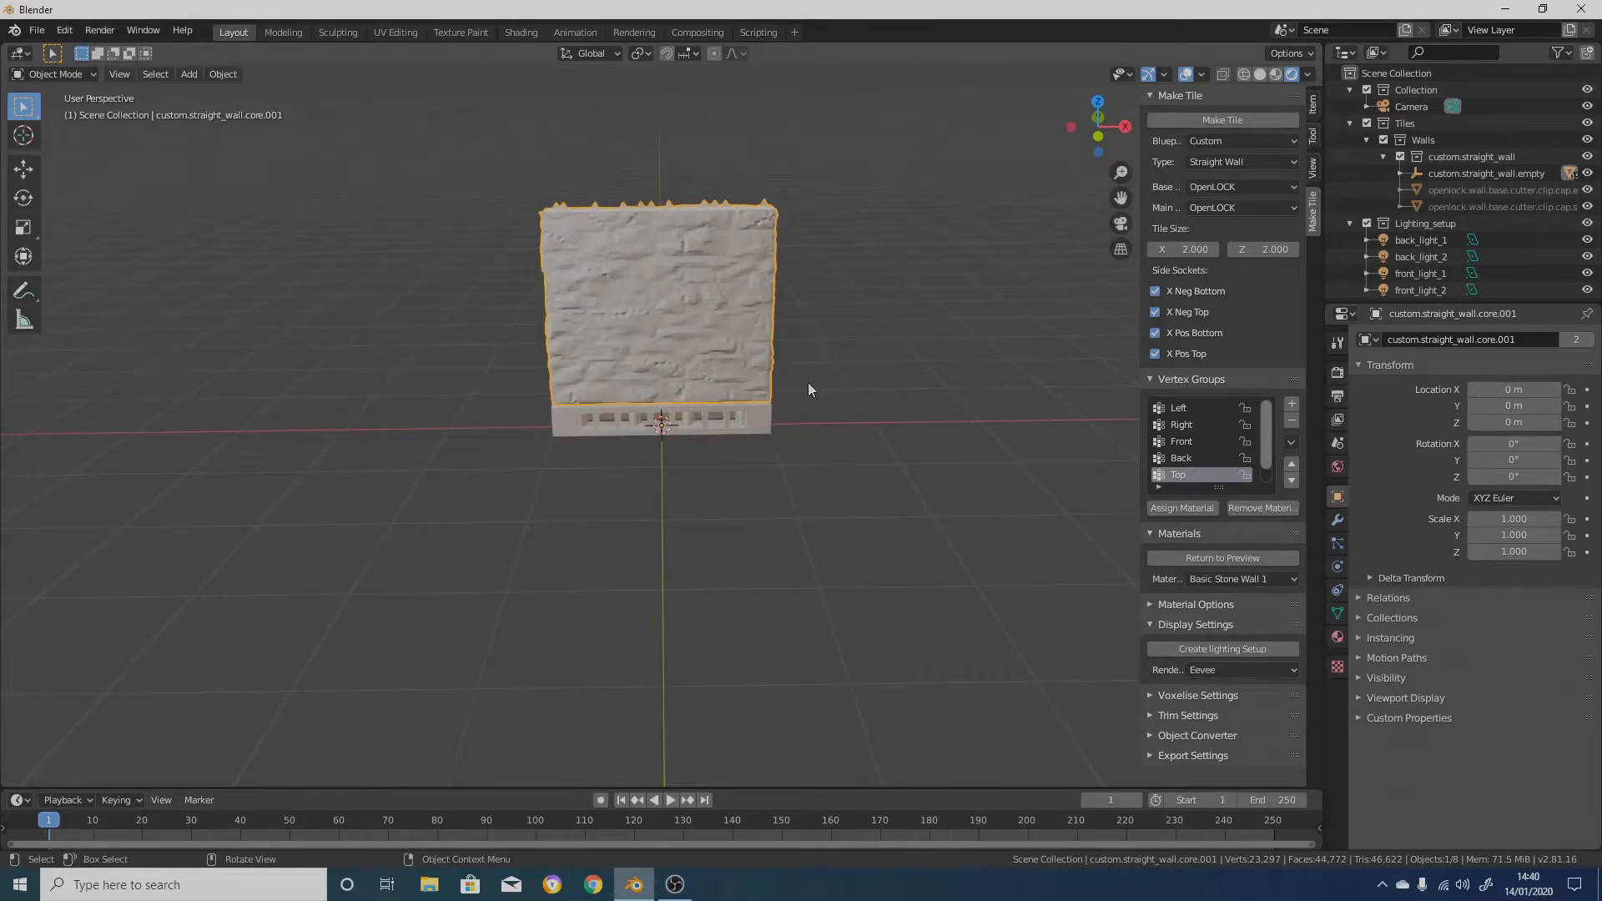
middle_click_drag(763, 355, 728, 409, "shift")
scroll(729, 403, "up", 4)
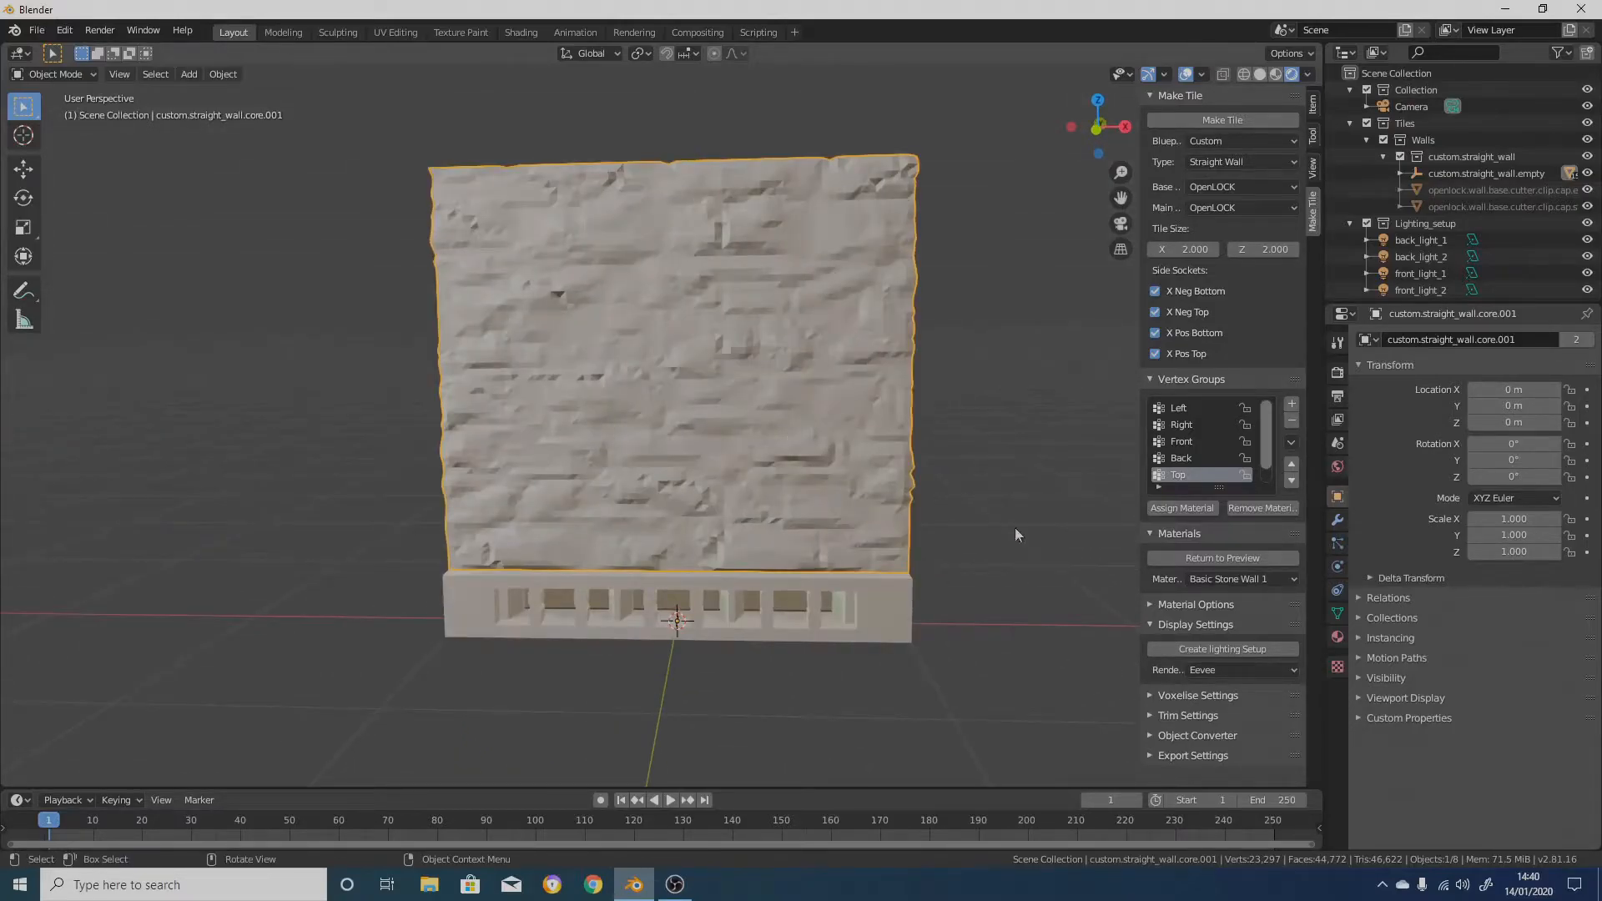
Open the trim settings and select the custom.straight_wall collection to get at its trimmers
left_click(1151, 716)
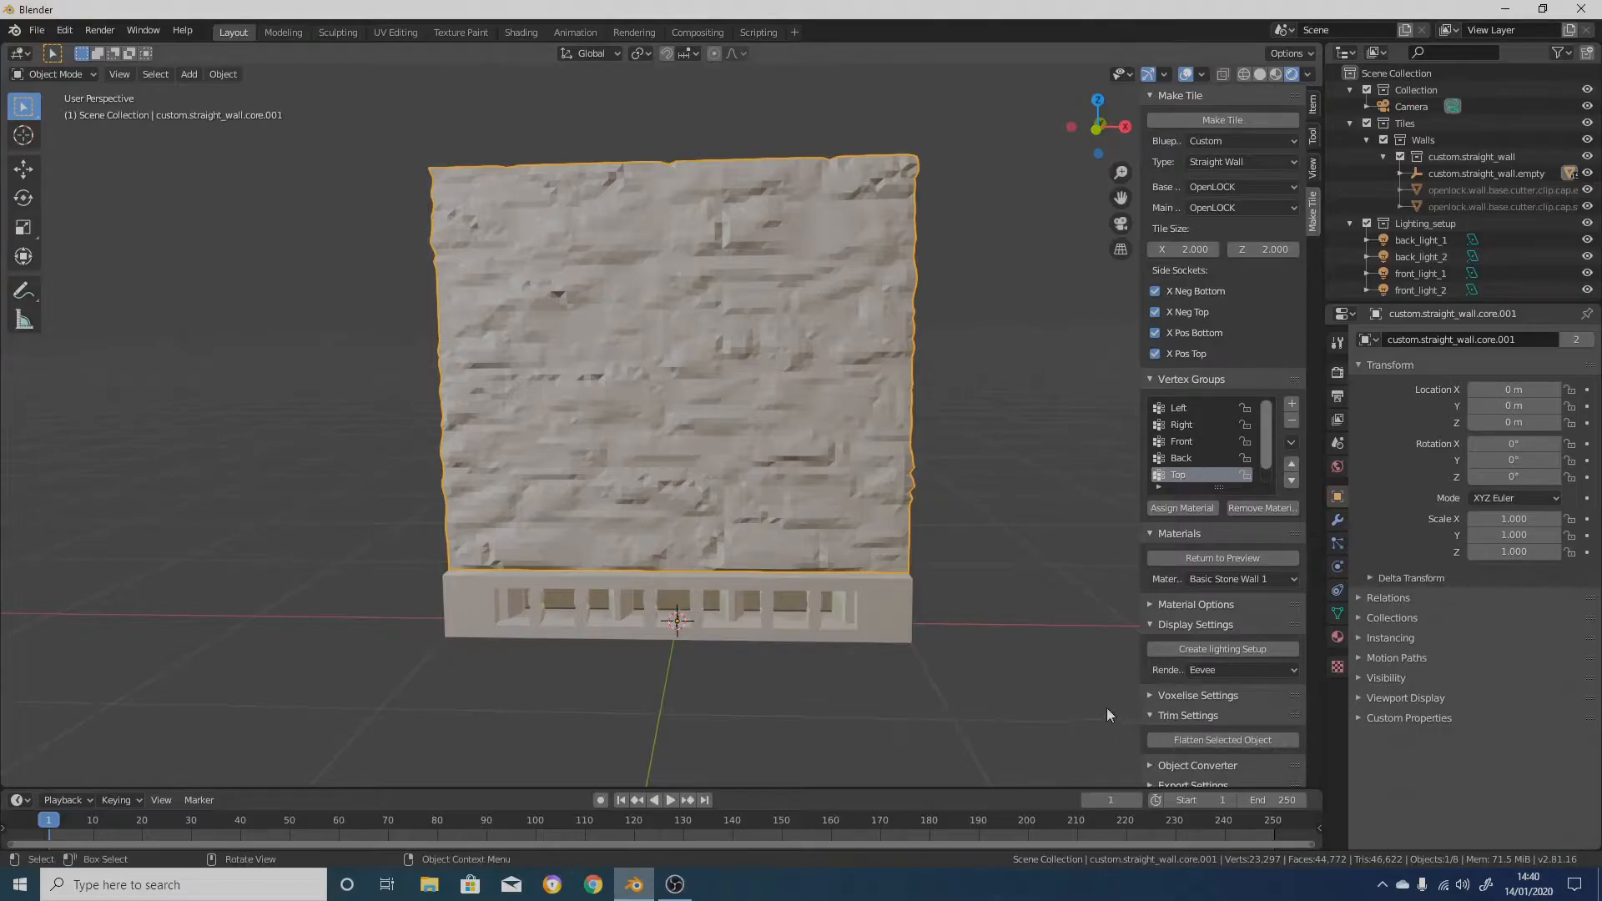
left_click(1153, 718)
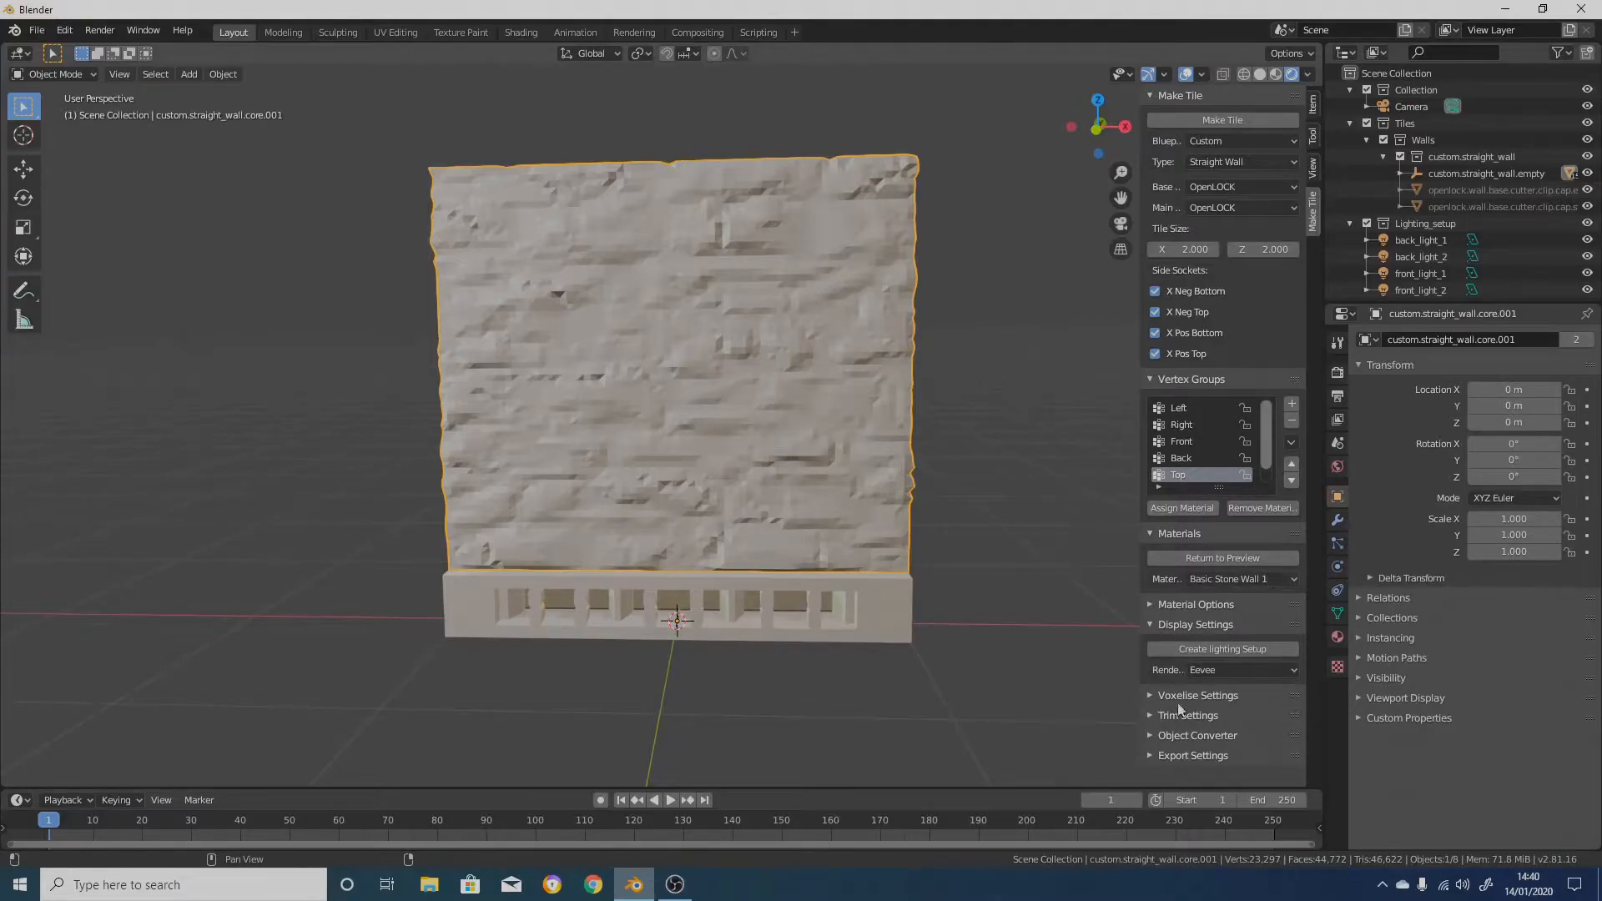
left_click(1151, 717)
left_click(1150, 716)
left_click(1150, 716)
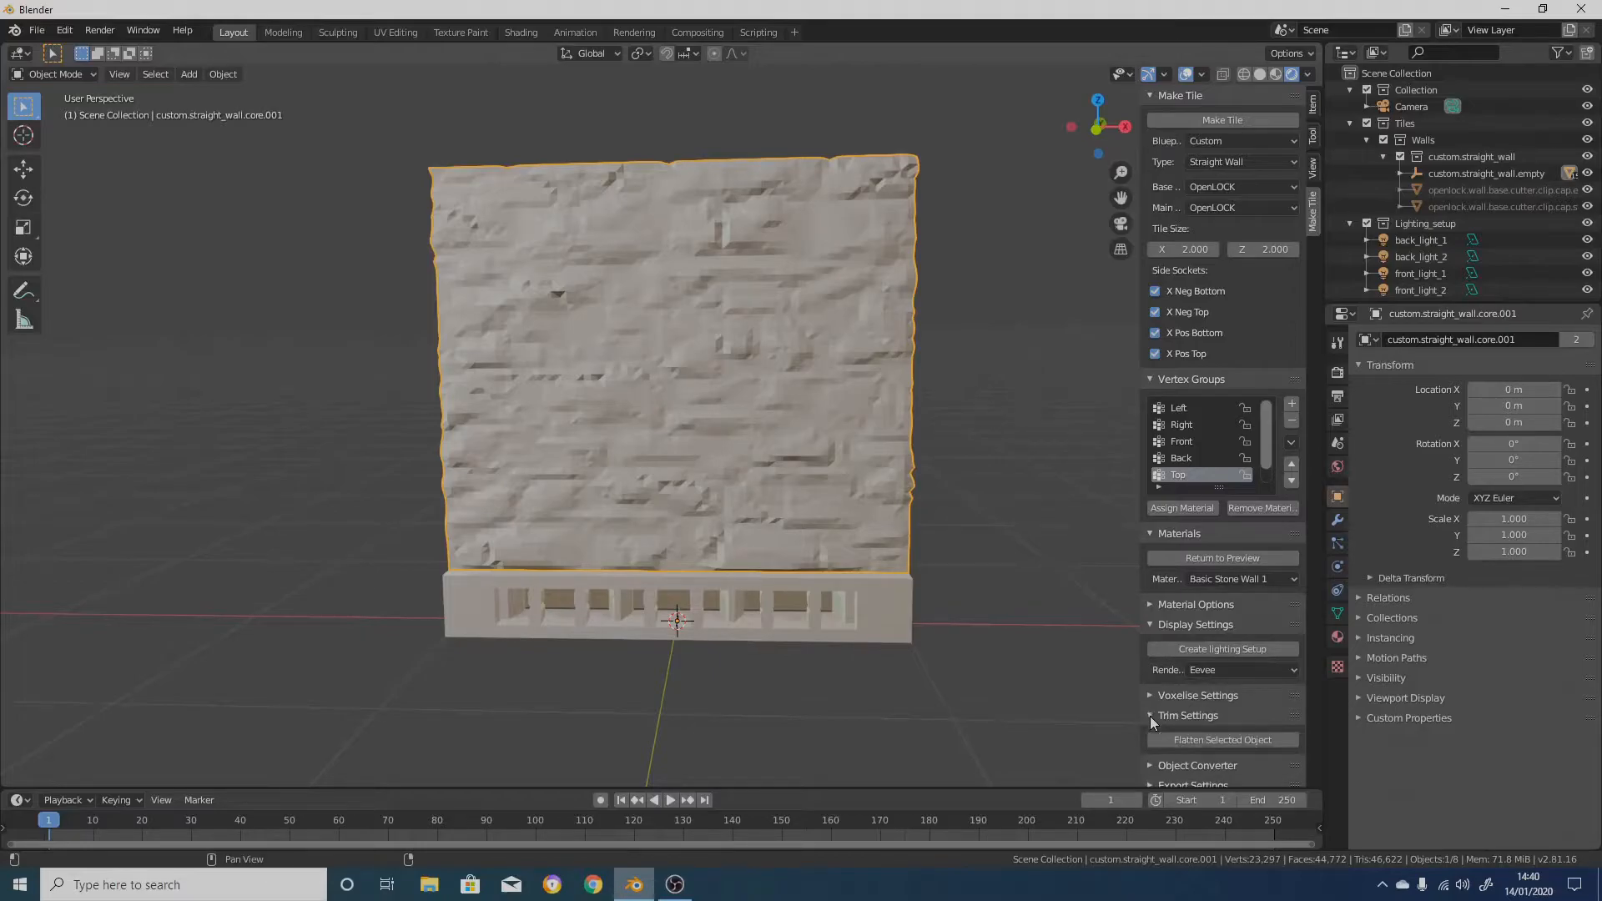
left_click(1449, 156)
scroll(1214, 697, "down", 2)
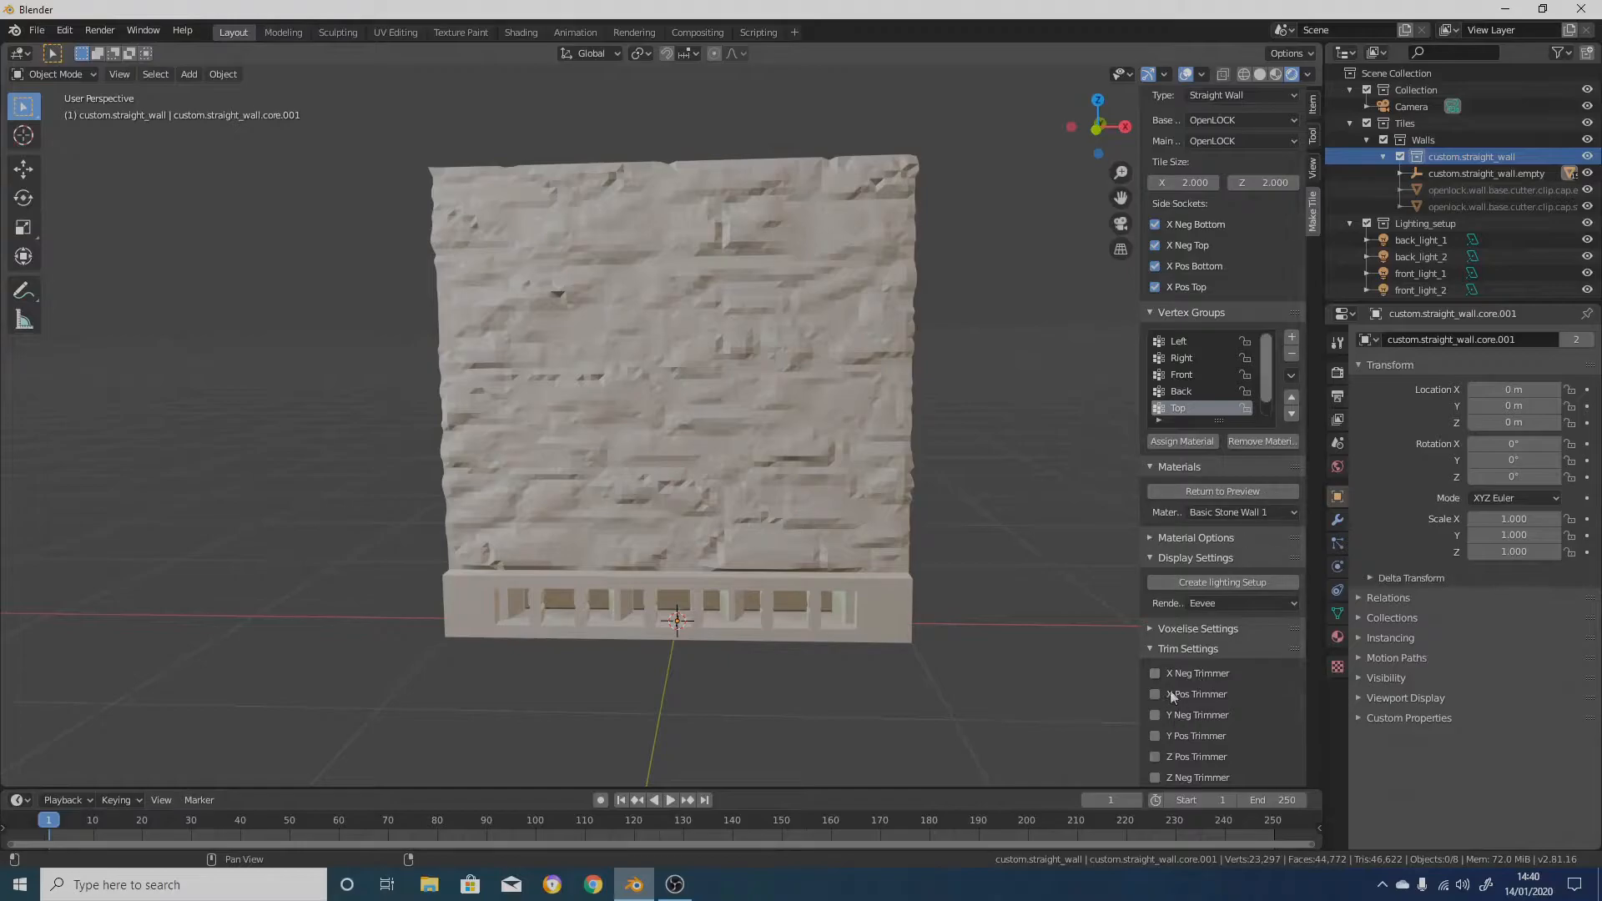
scroll(1005, 651, "down", 2)
Enable the X Neg, X Pos and Z Pos trimmers on the custom straight wall tile
middle_click_drag(959, 656, 960, 568, "shift")
scroll(866, 381, "up", 1)
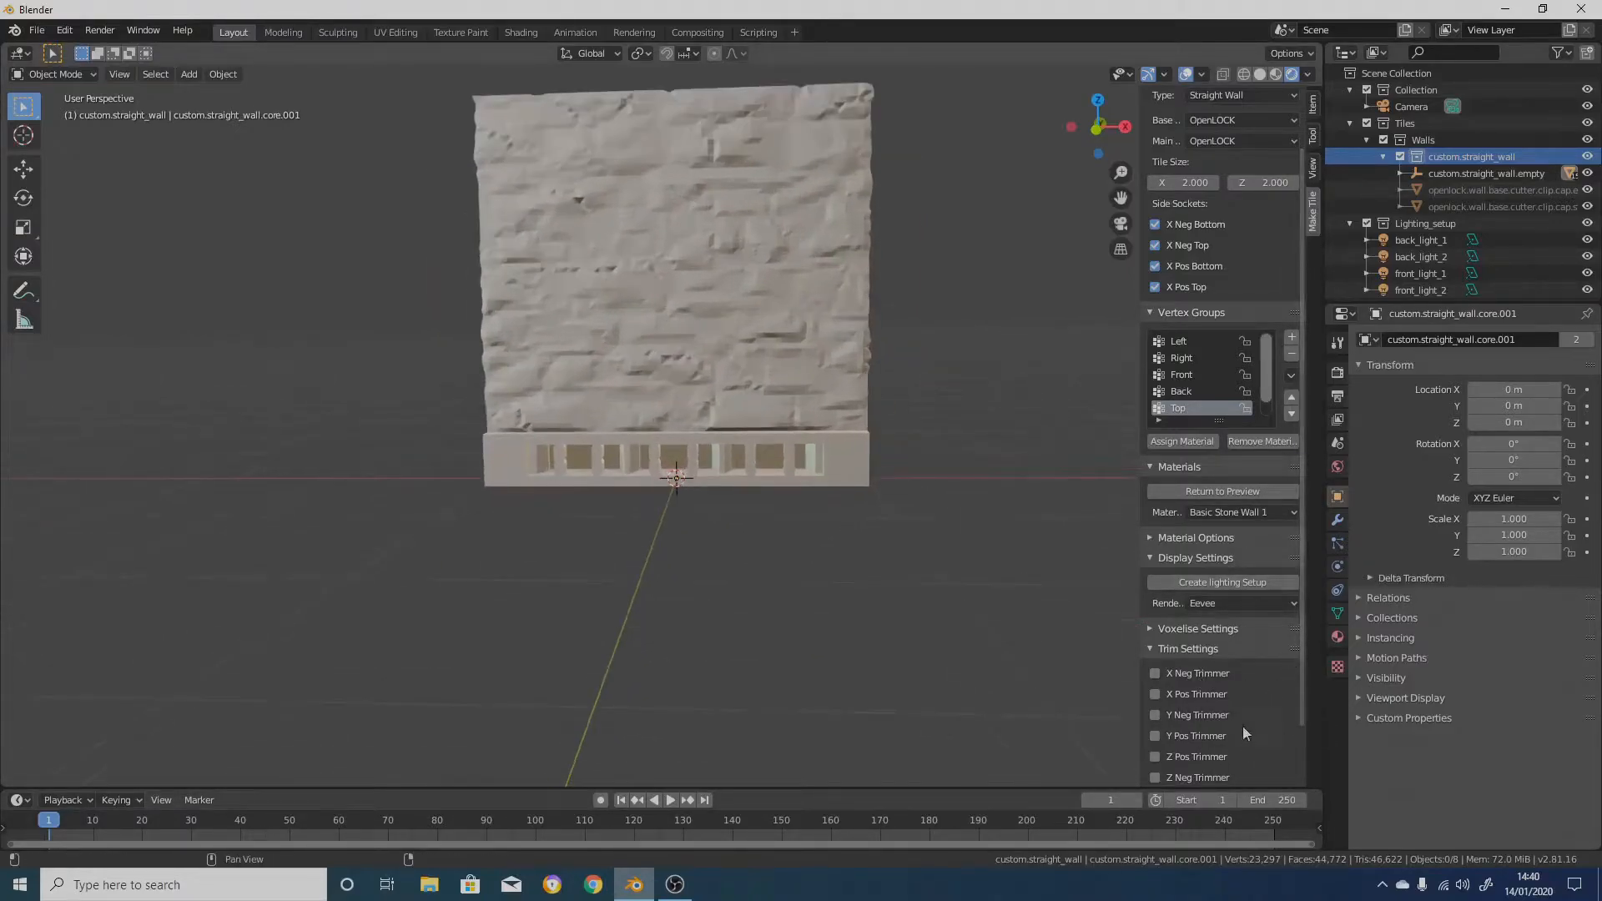
middle_click_drag(1022, 462, 993, 505)
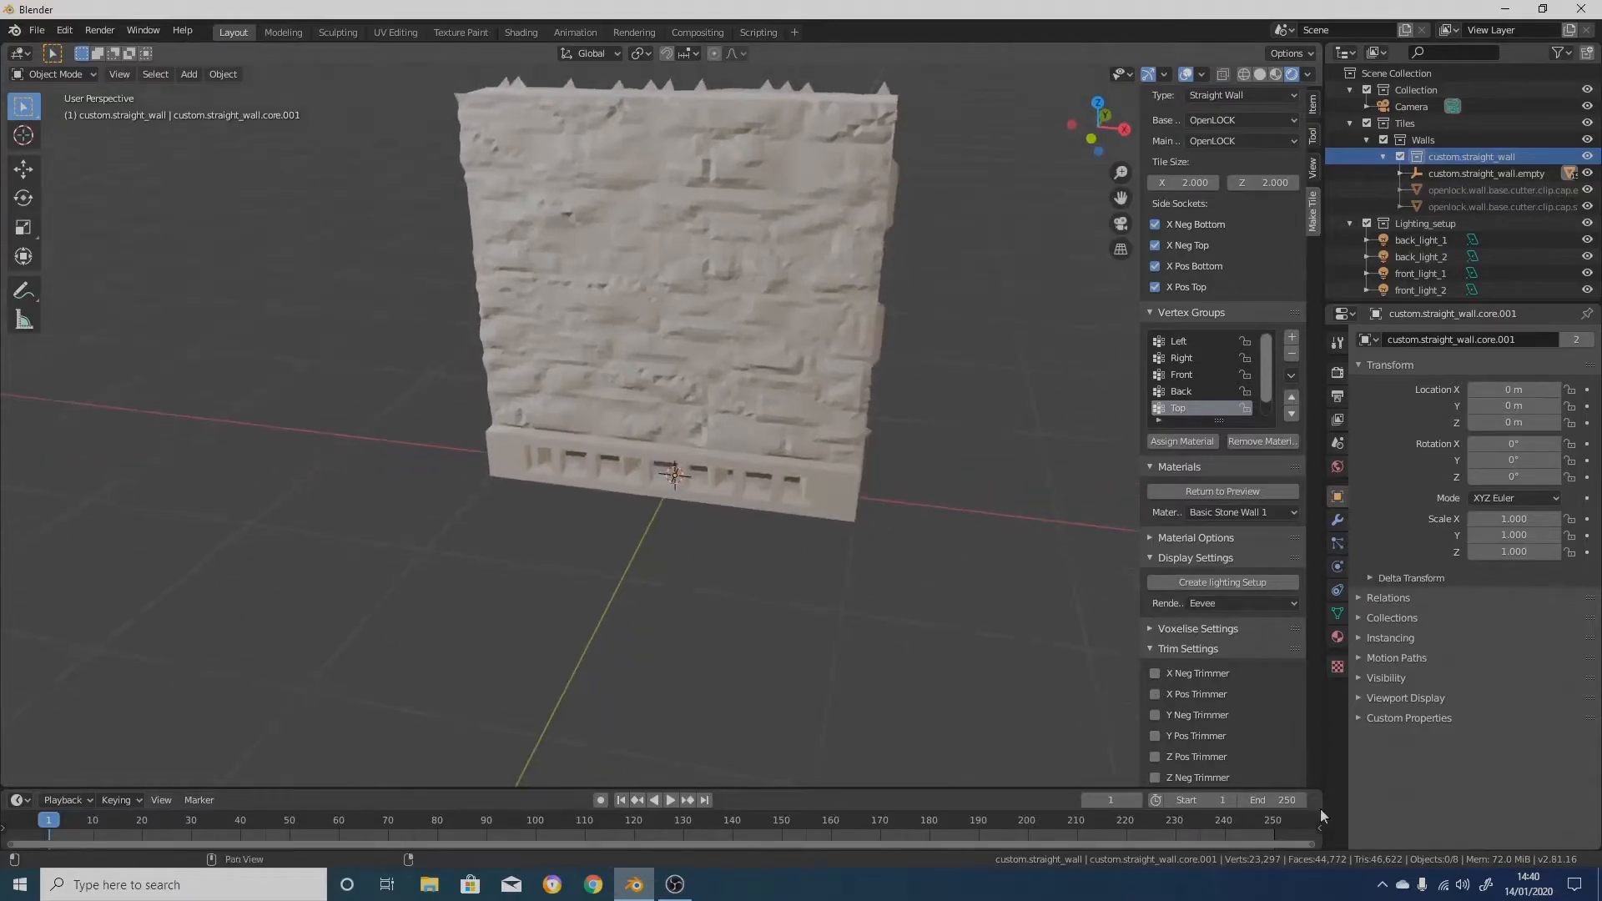
left_click(1156, 694)
scroll(1159, 698, "down", 2)
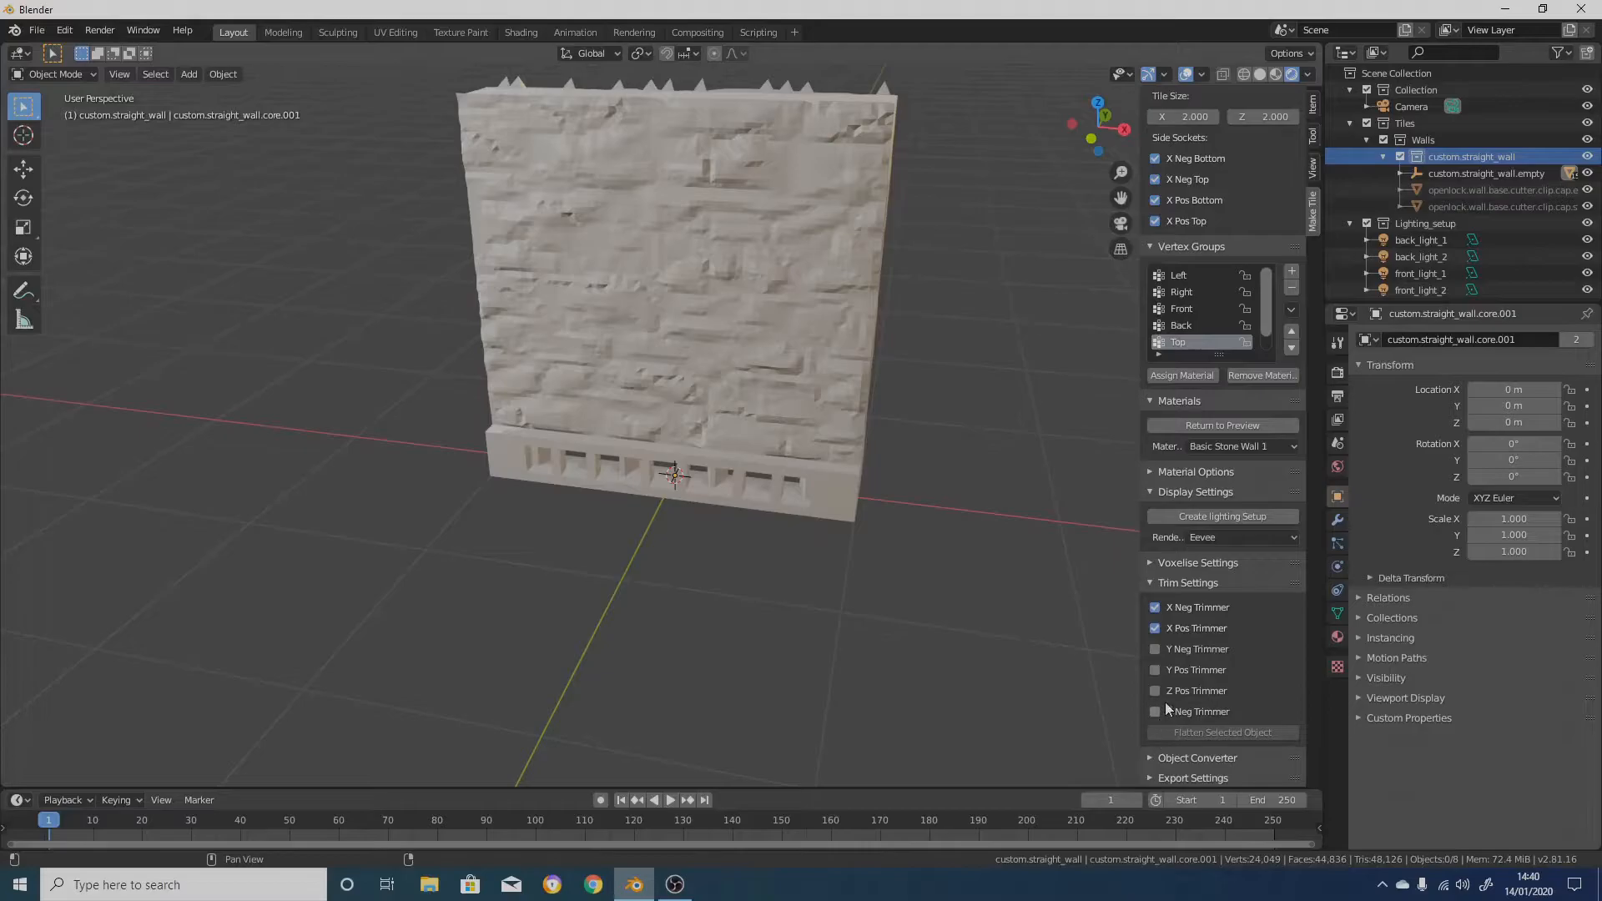
left_click(1156, 692)
Select the wall core and examine its trimmed ends, top edge and stone surface from several angles
middle_click_drag(874, 395, 914, 375)
left_click(821, 356)
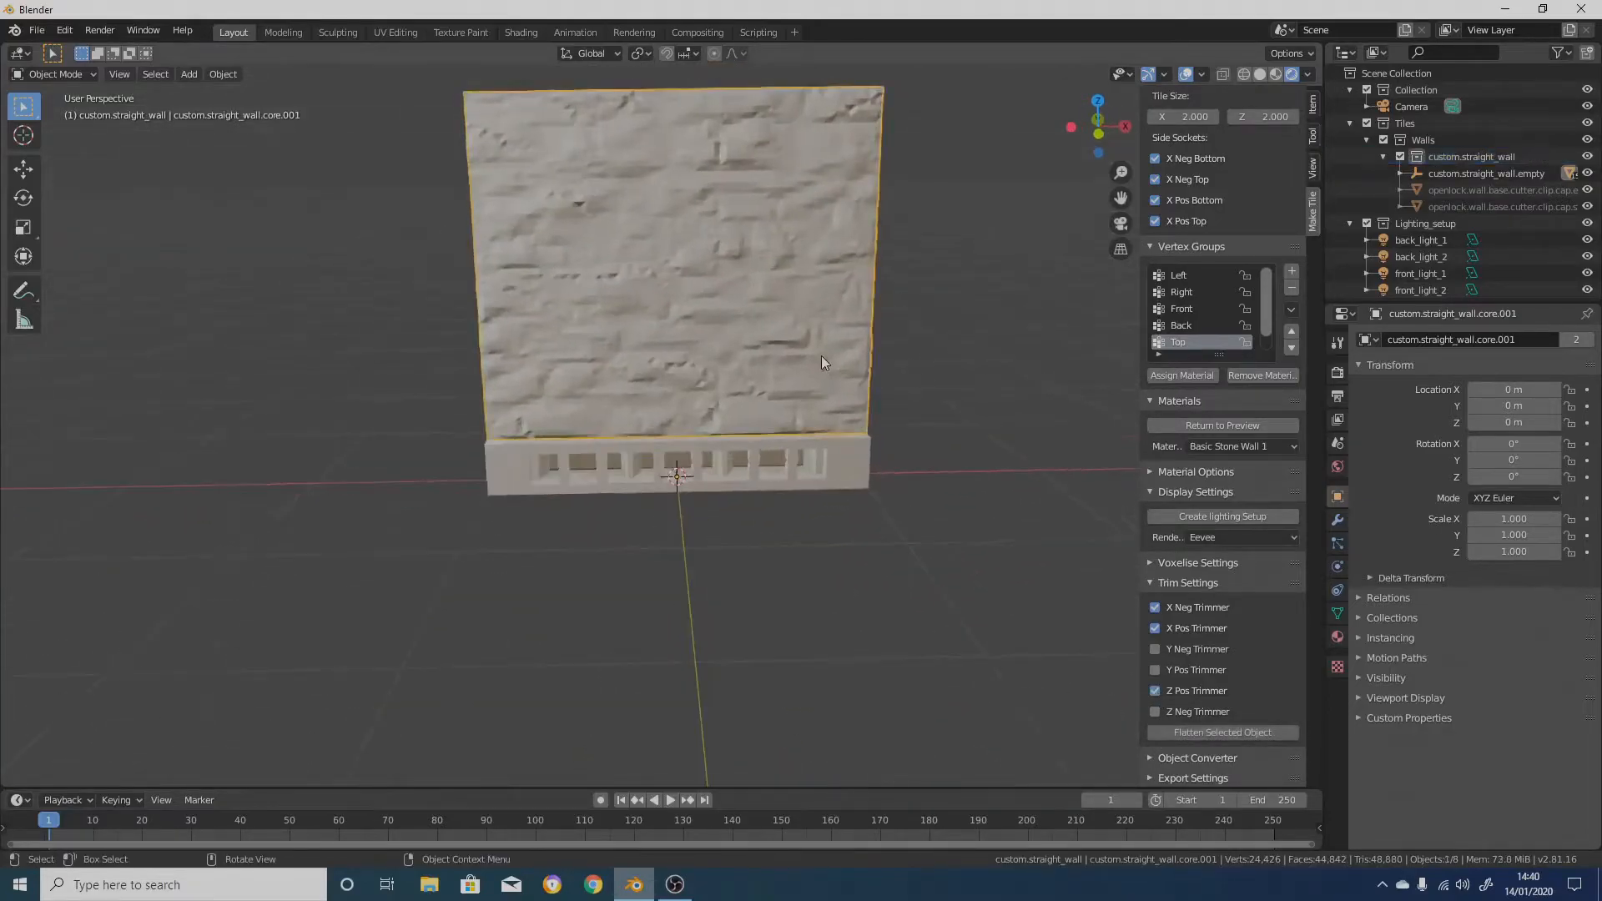
scroll(822, 355, "down", 2)
middle_click_drag(795, 475, 727, 456)
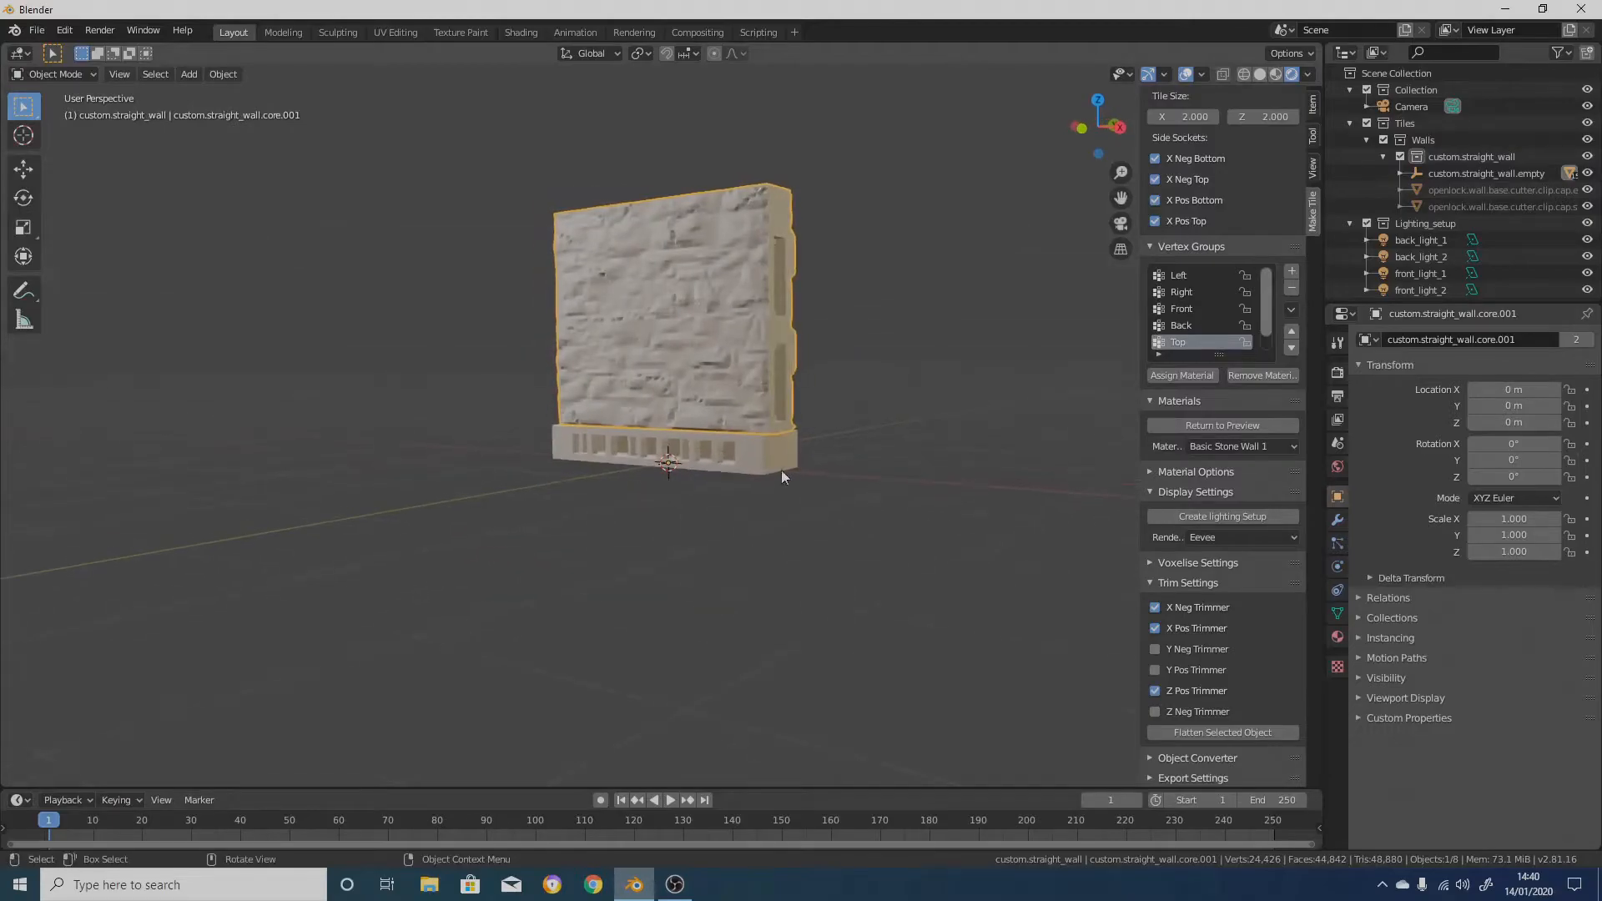
scroll(705, 309, "up", 3)
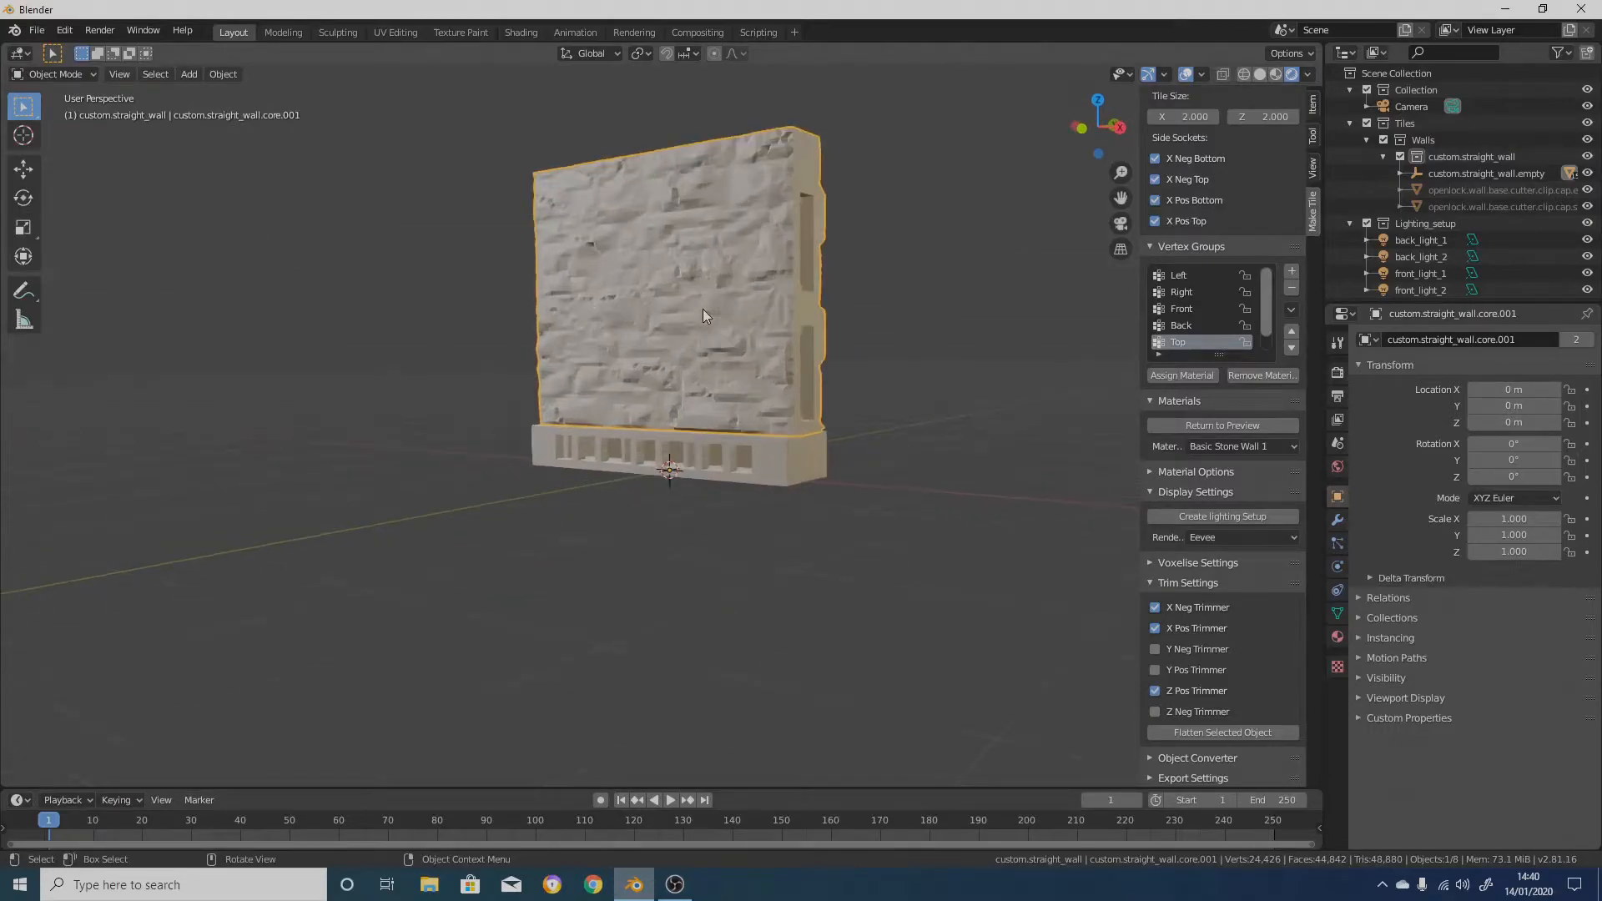
scroll(756, 304, "up", 3)
scroll(839, 402, "up", 2)
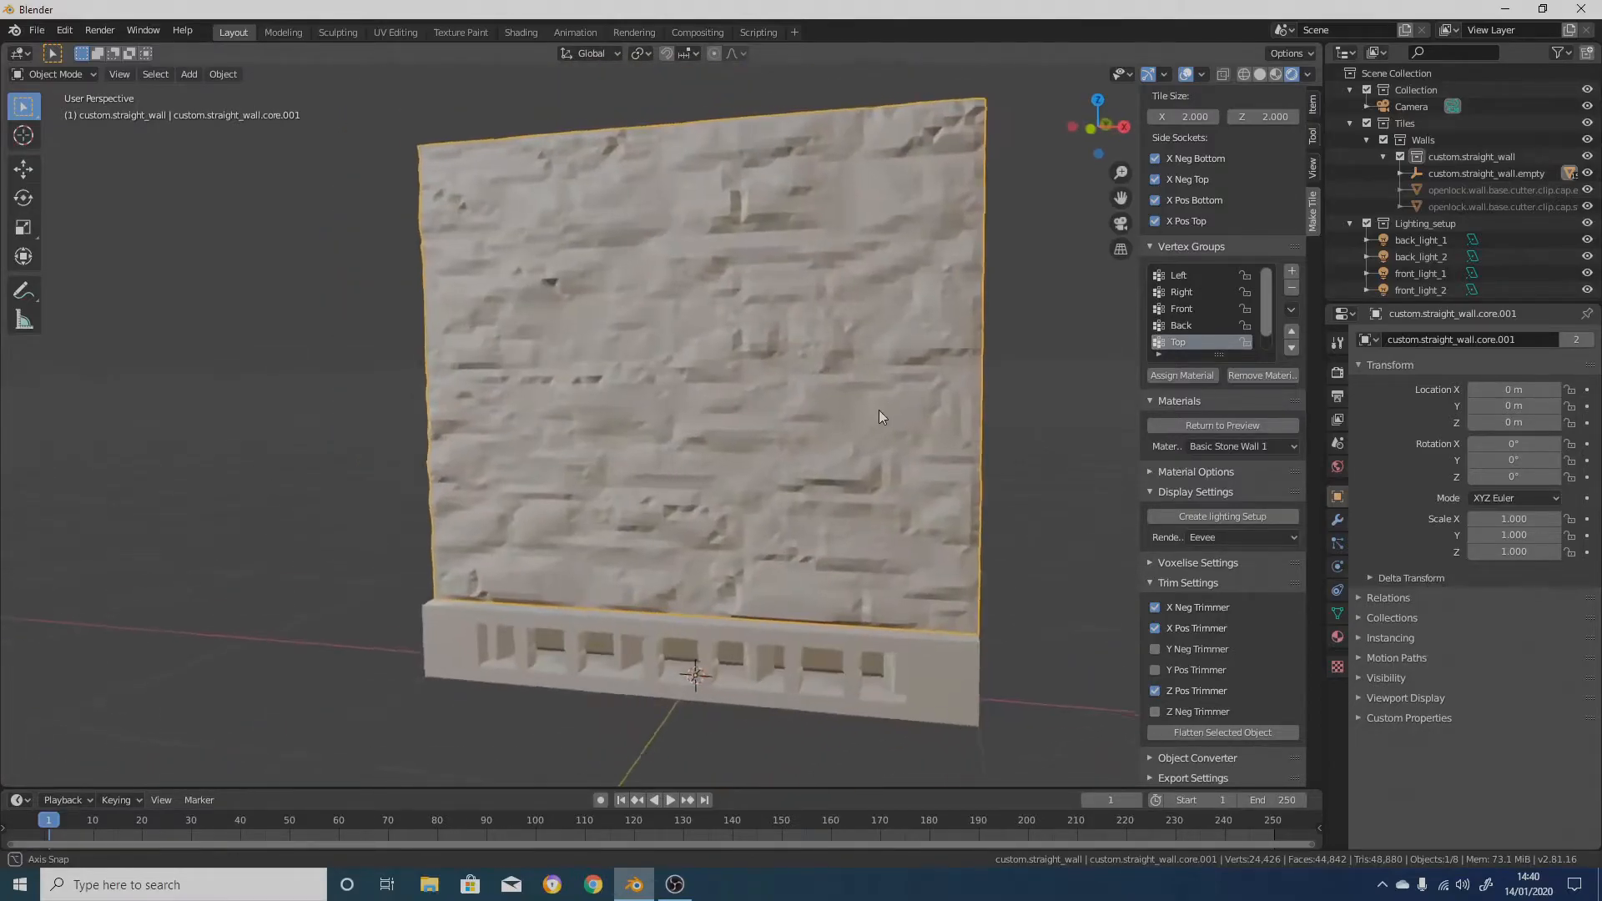
scroll(875, 409, "down", 5)
scroll(853, 404, "up", 1)
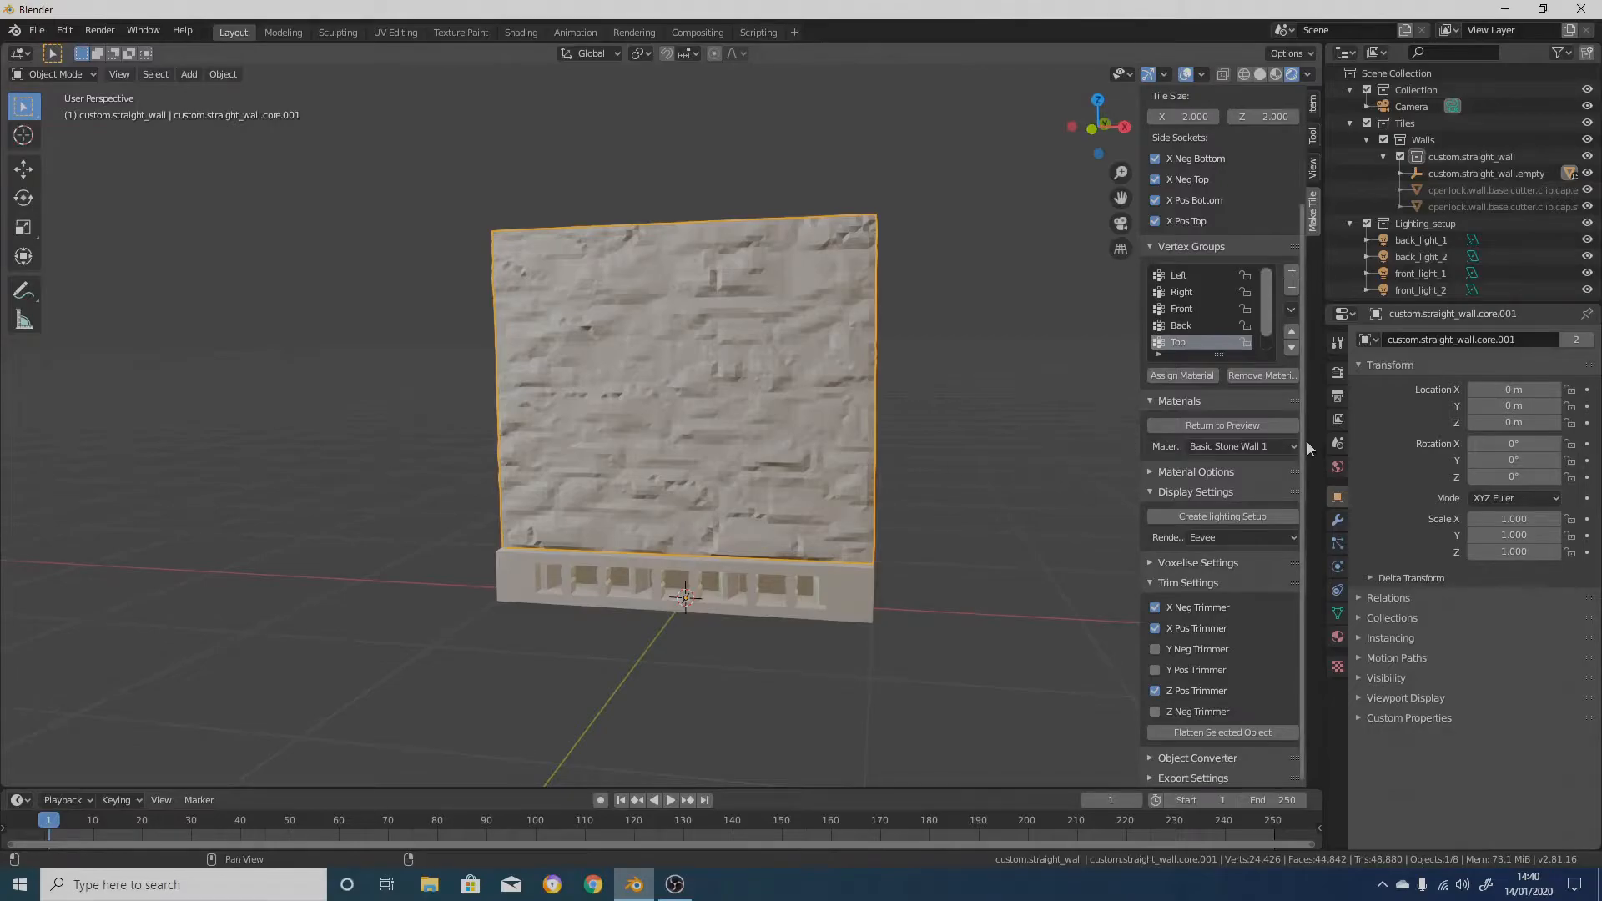
Return the wall core to the material preview, set Subdivisions to 8, make it 3D again and inspect the detail
left_click(1215, 427)
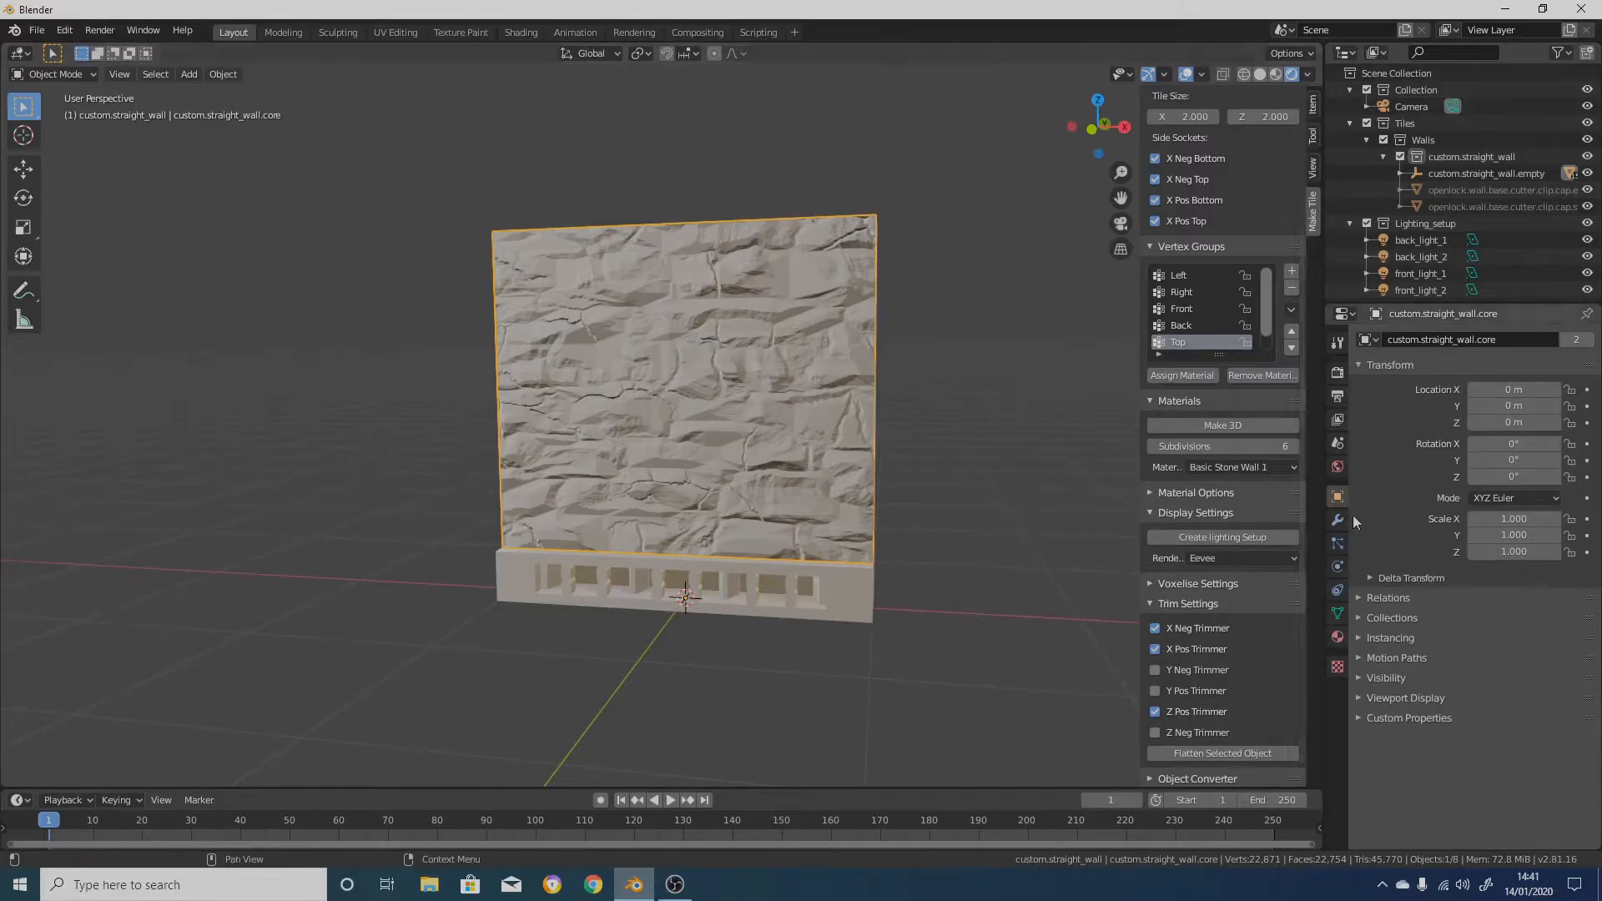
left_click(1242, 446)
type("8")
key("Return")
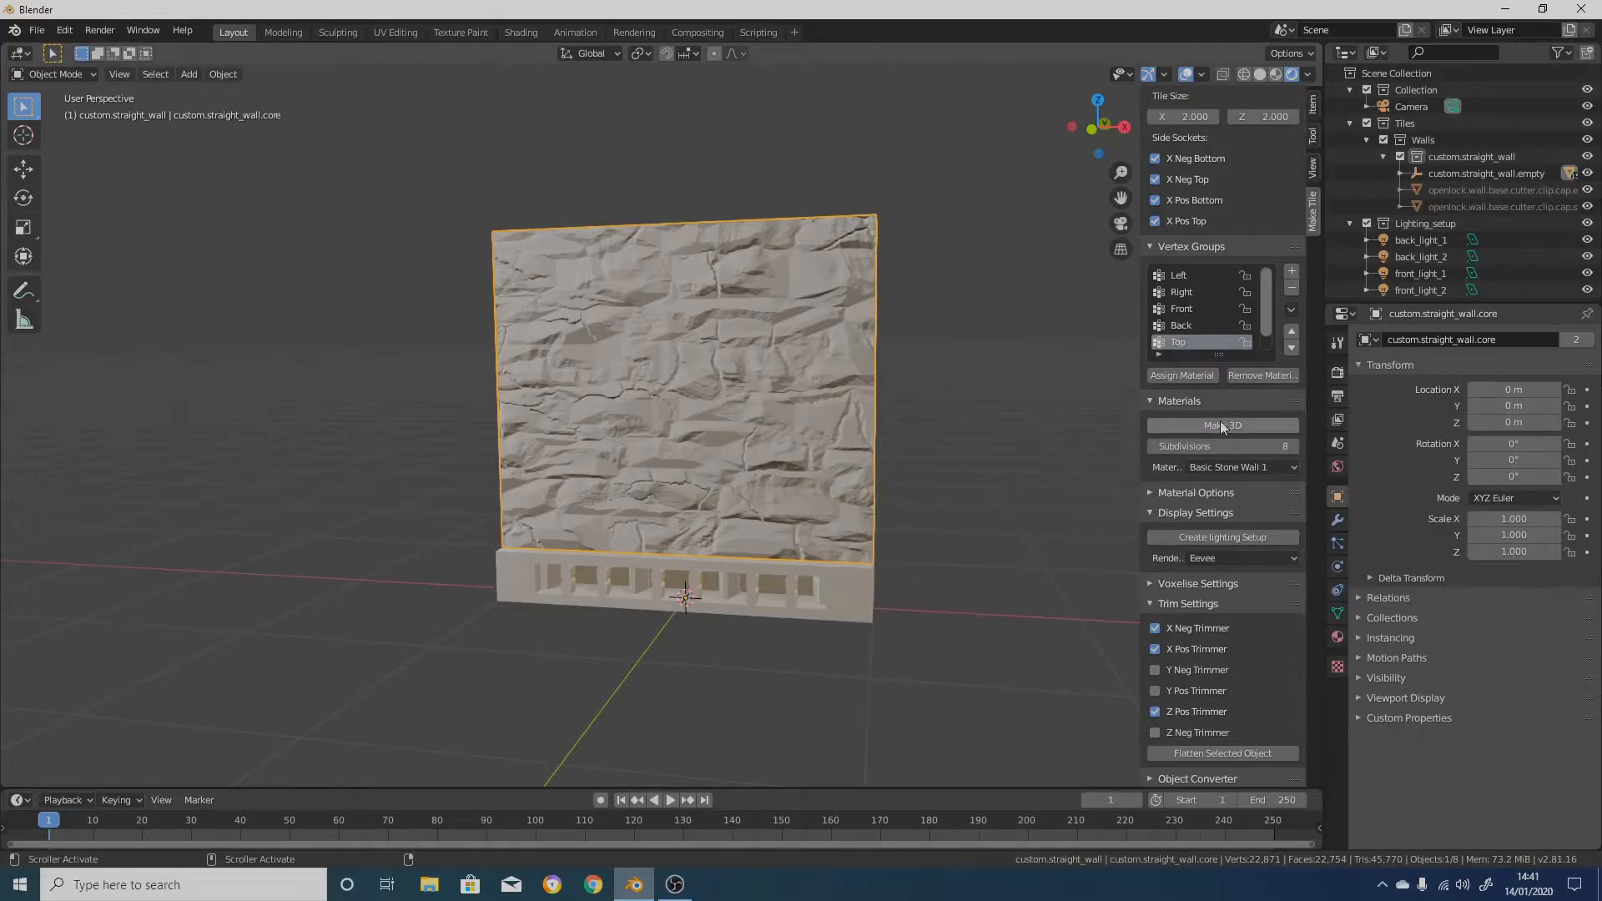
left_click(1220, 424)
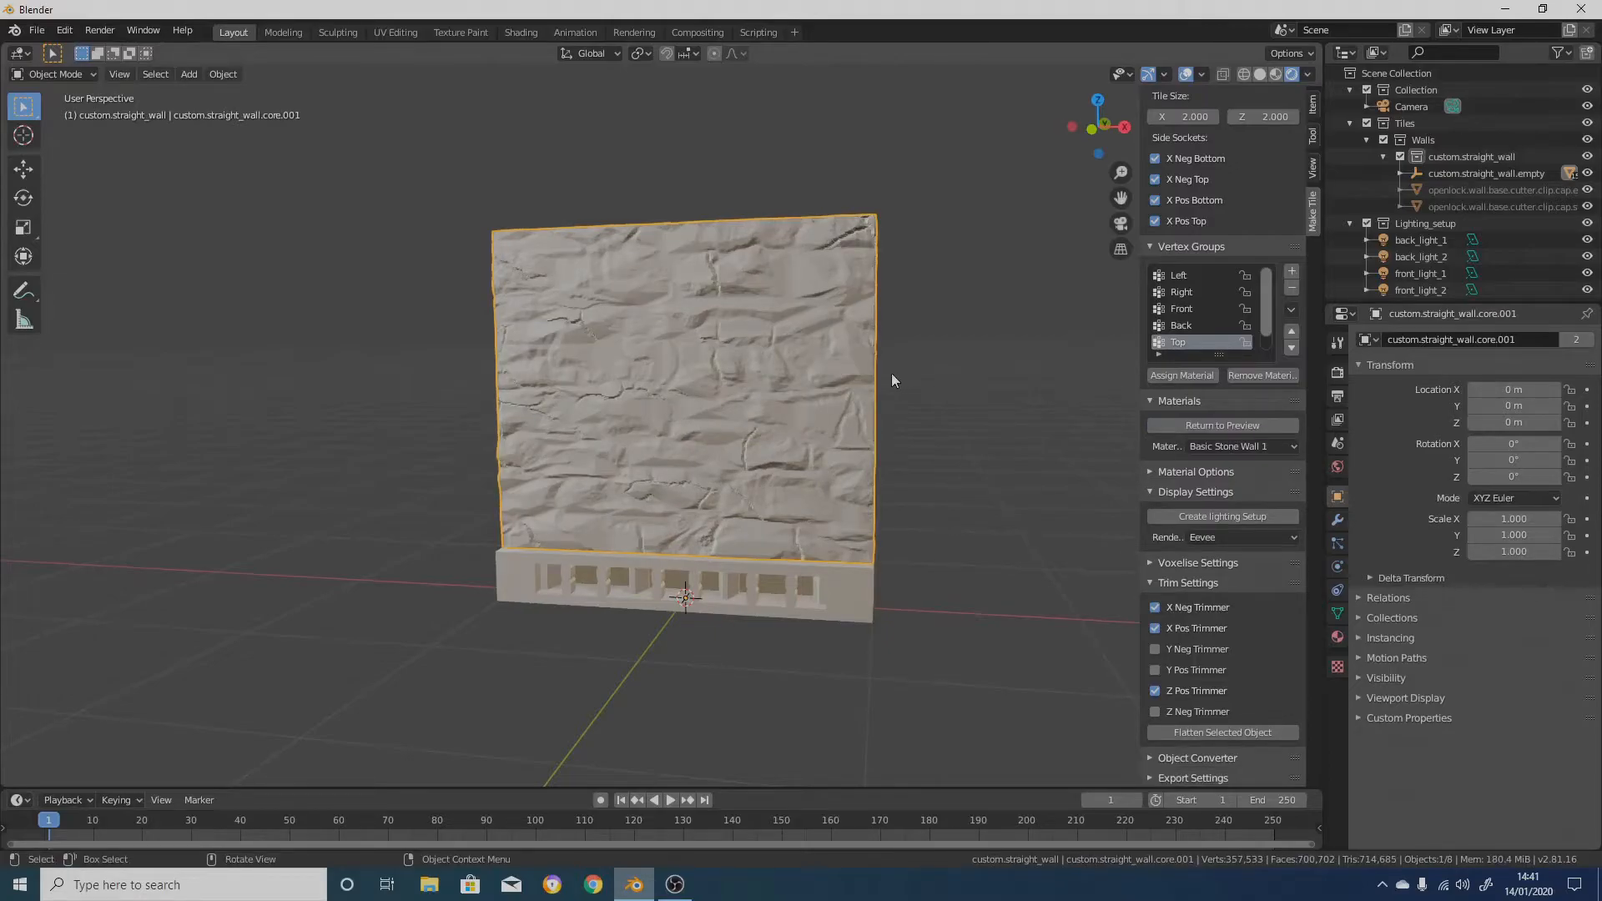
scroll(722, 368, "up", 5)
middle_click_drag(746, 544, 665, 502)
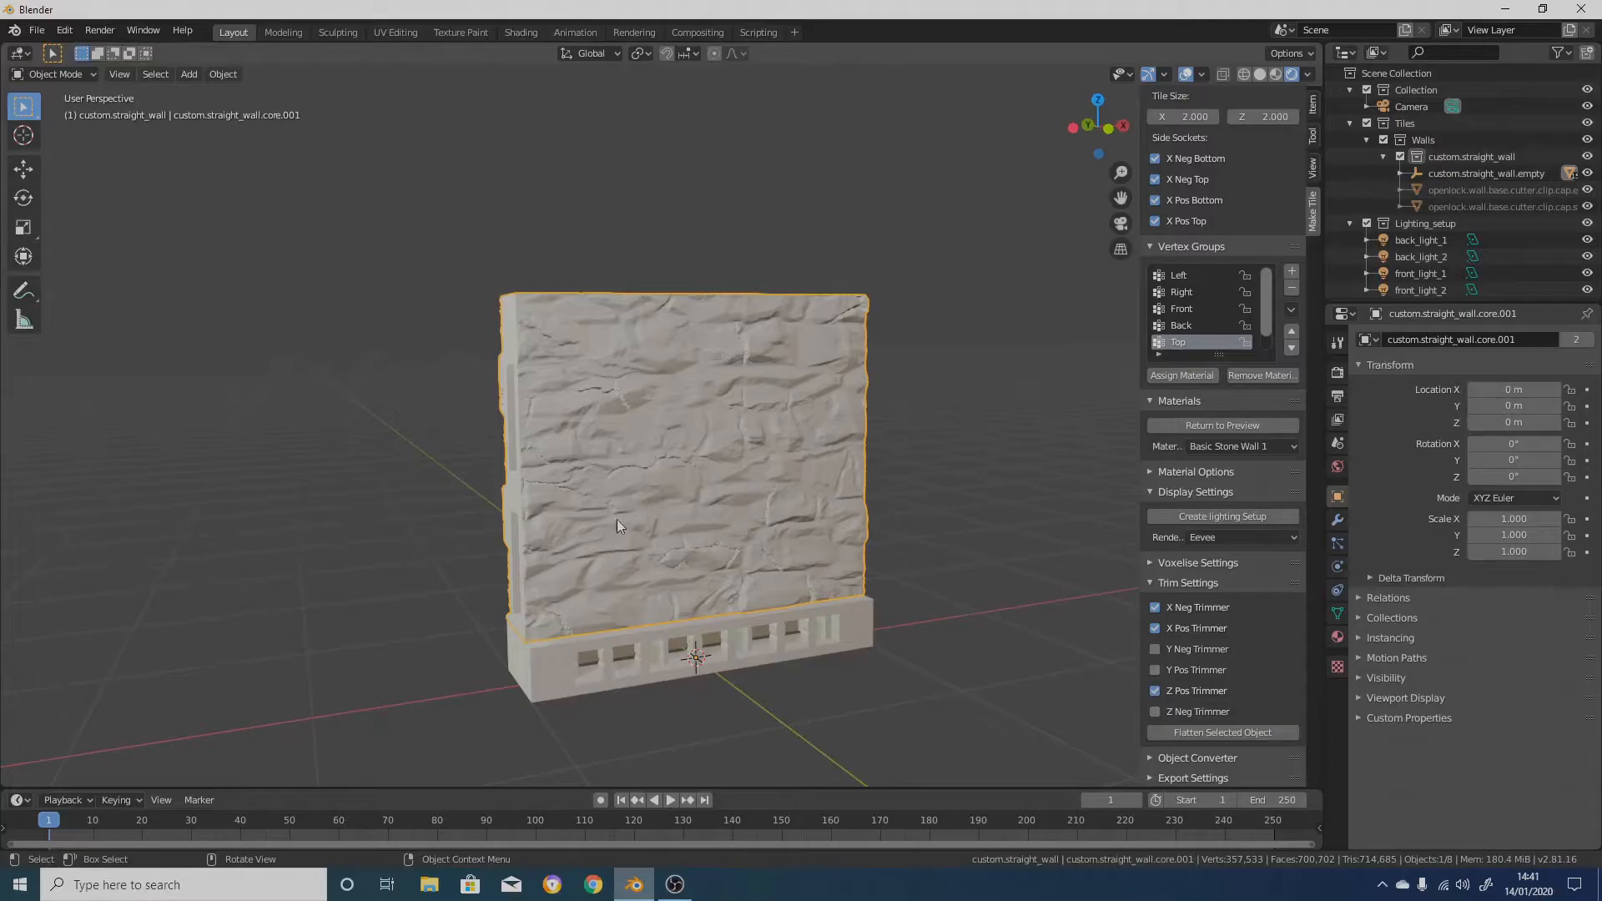
middle_click_drag(637, 524, 588, 528)
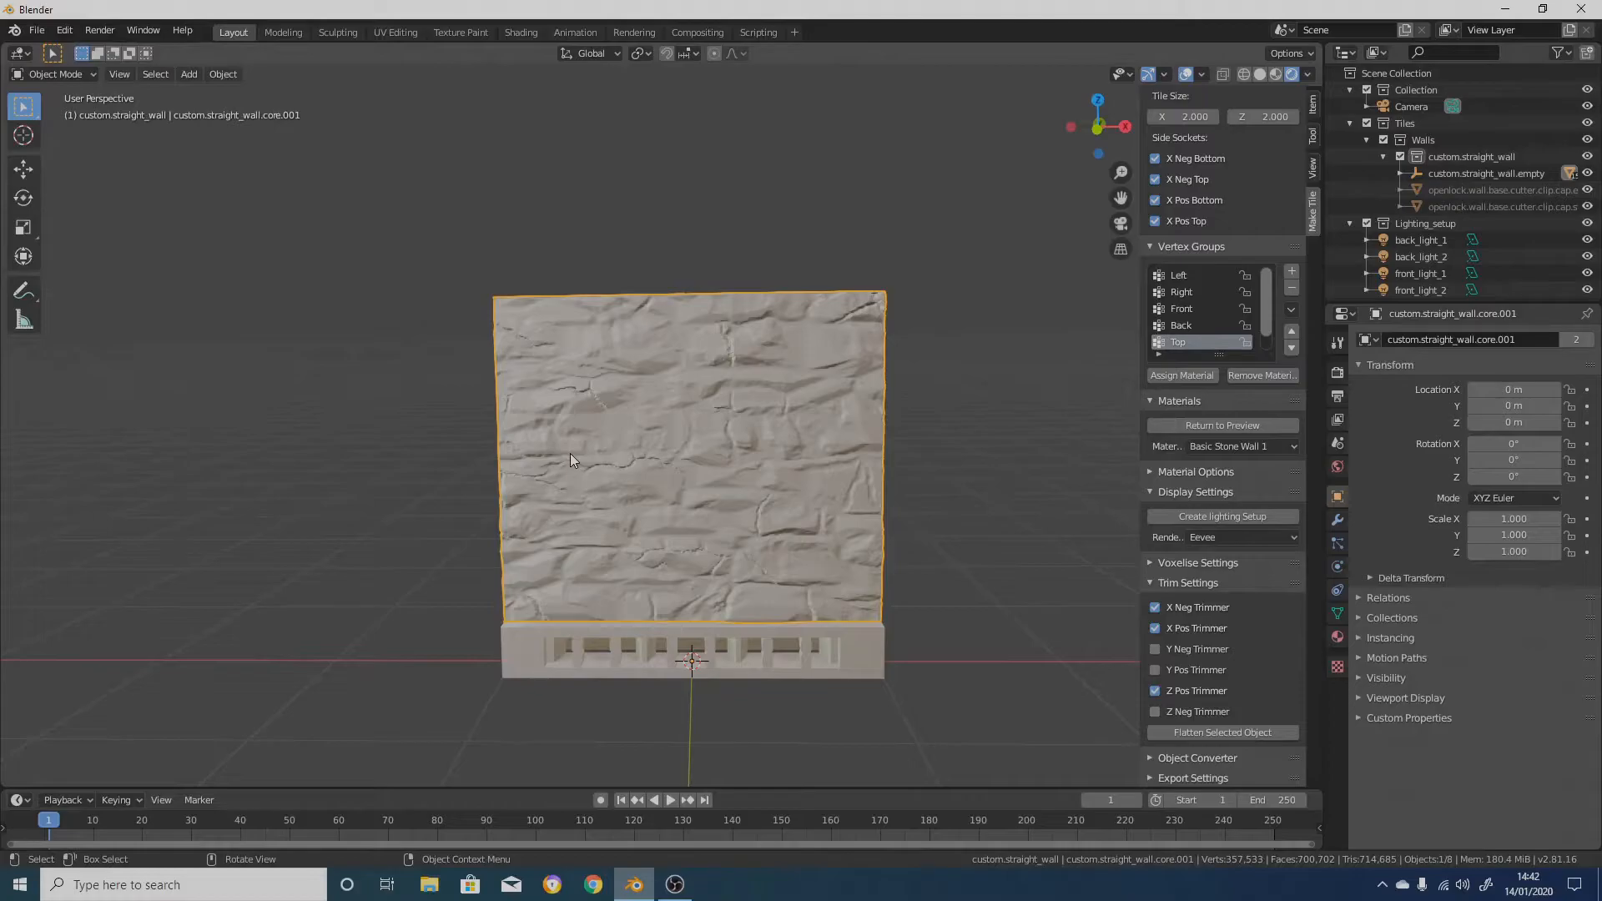
Voxelise the custom straight wall tile with Merge enabled and inspect the mesh
left_click(1150, 563)
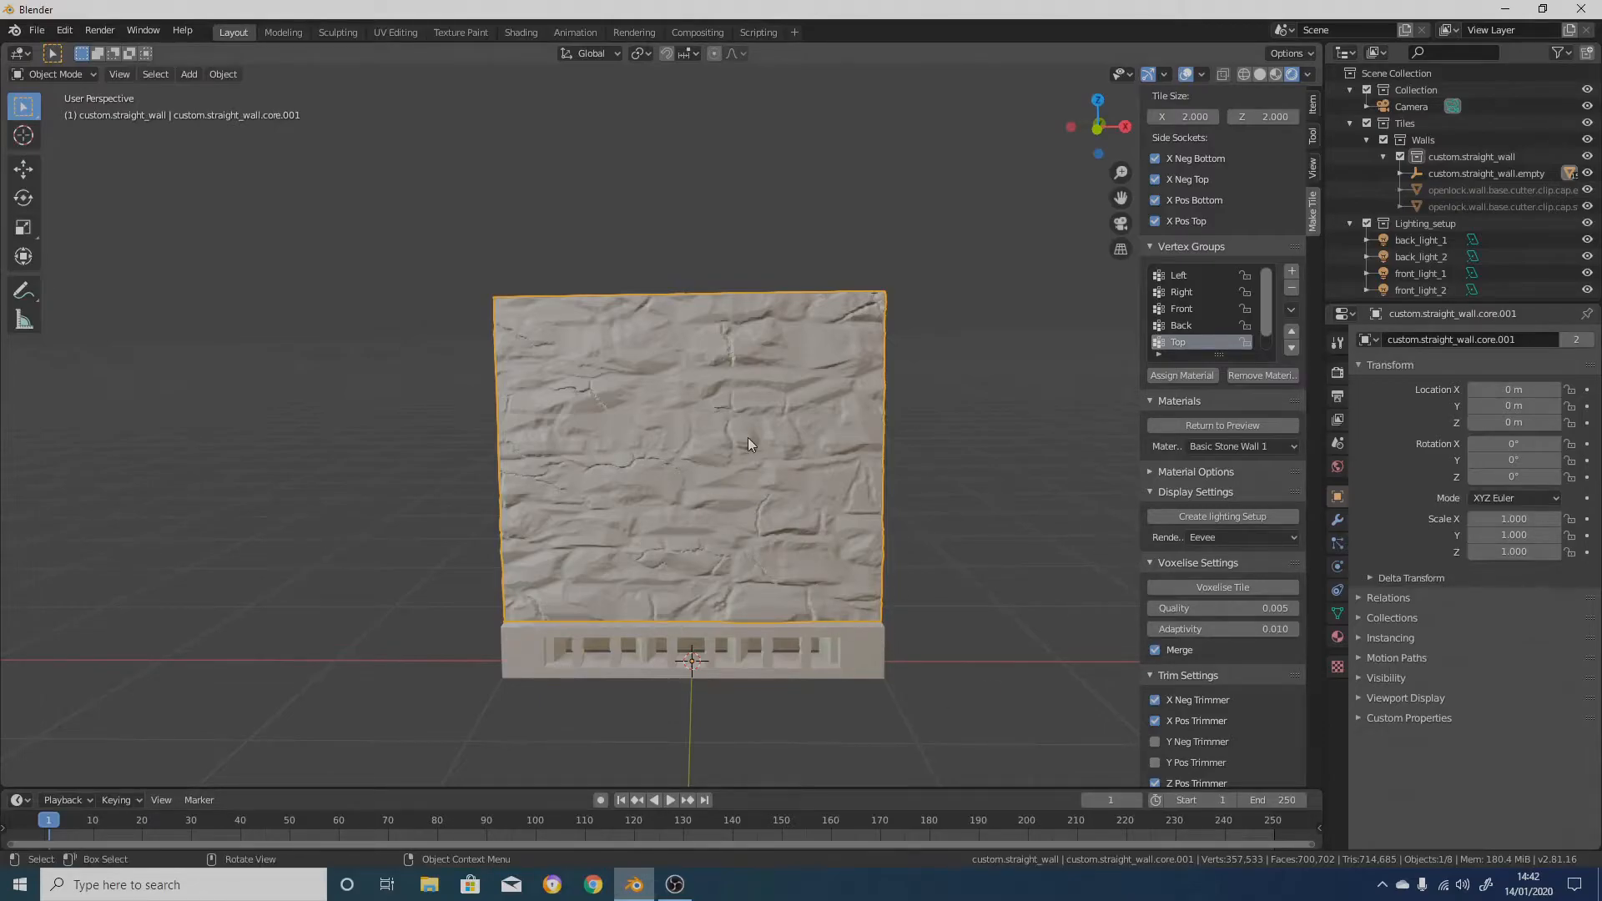
scroll(742, 438, "down", 1)
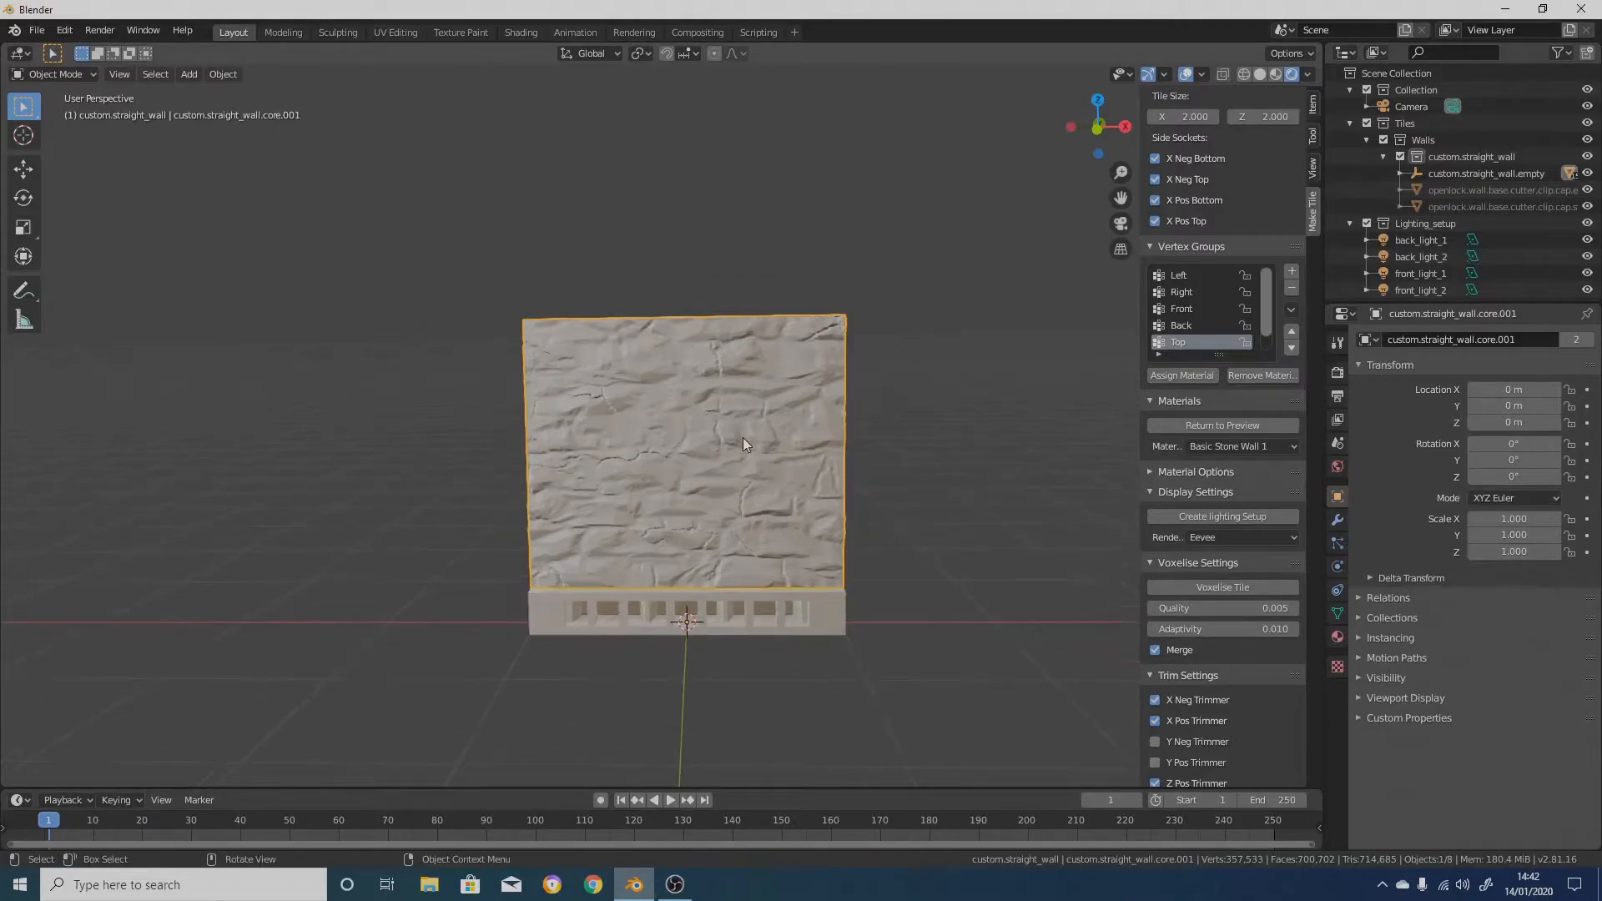
scroll(805, 491, "up", 1)
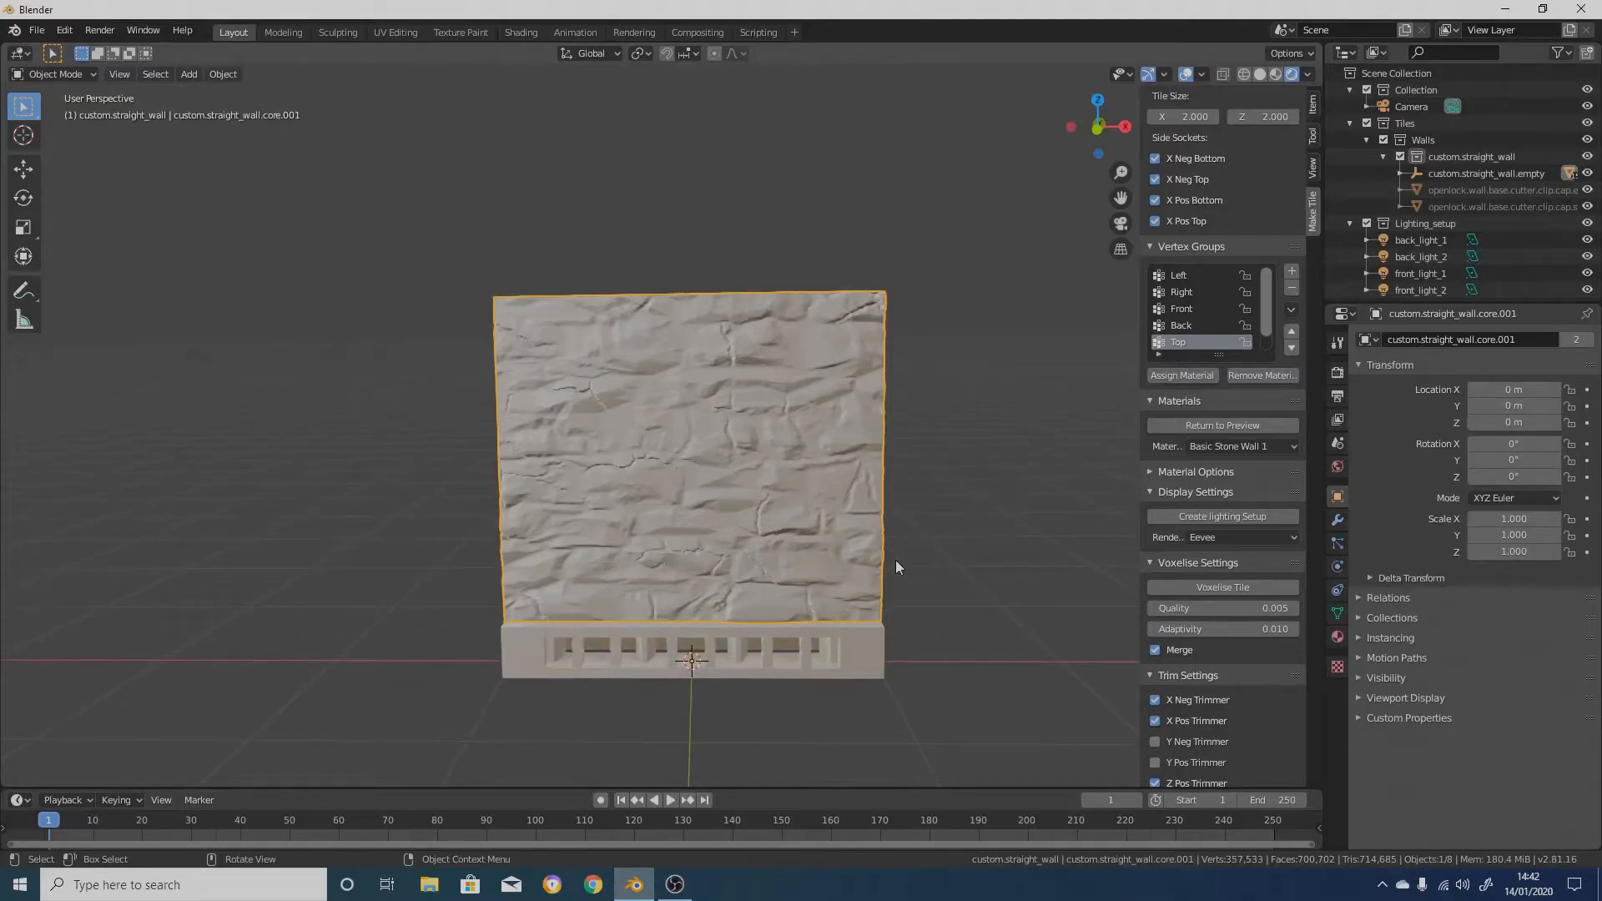
left_click(1208, 590)
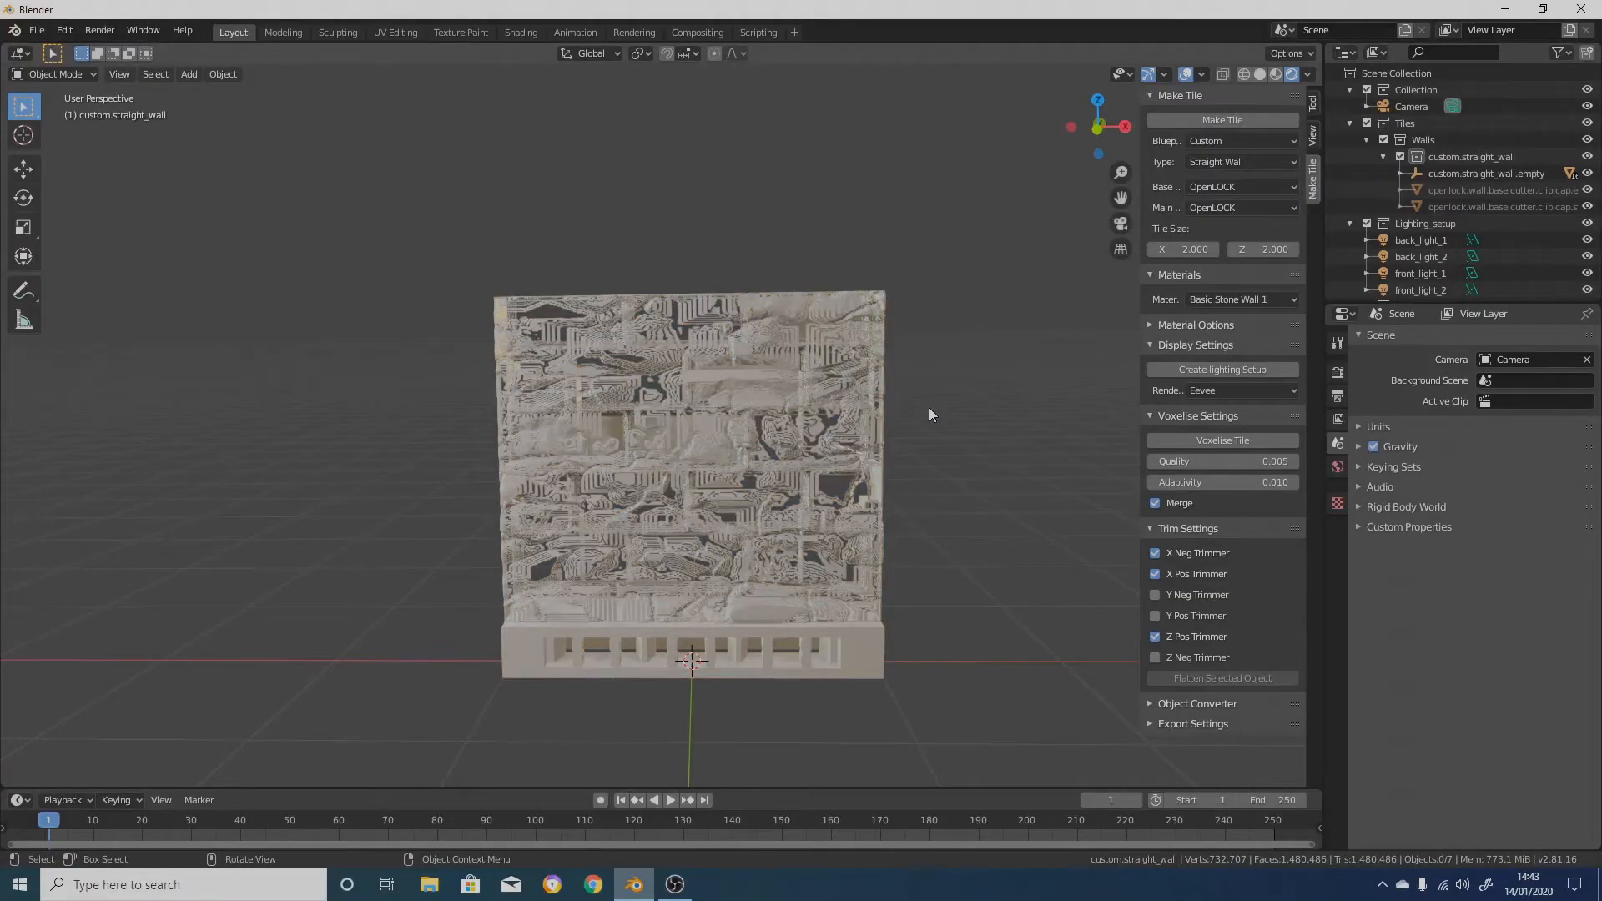
middle_click_drag(1051, 385, 942, 409)
left_click(784, 364)
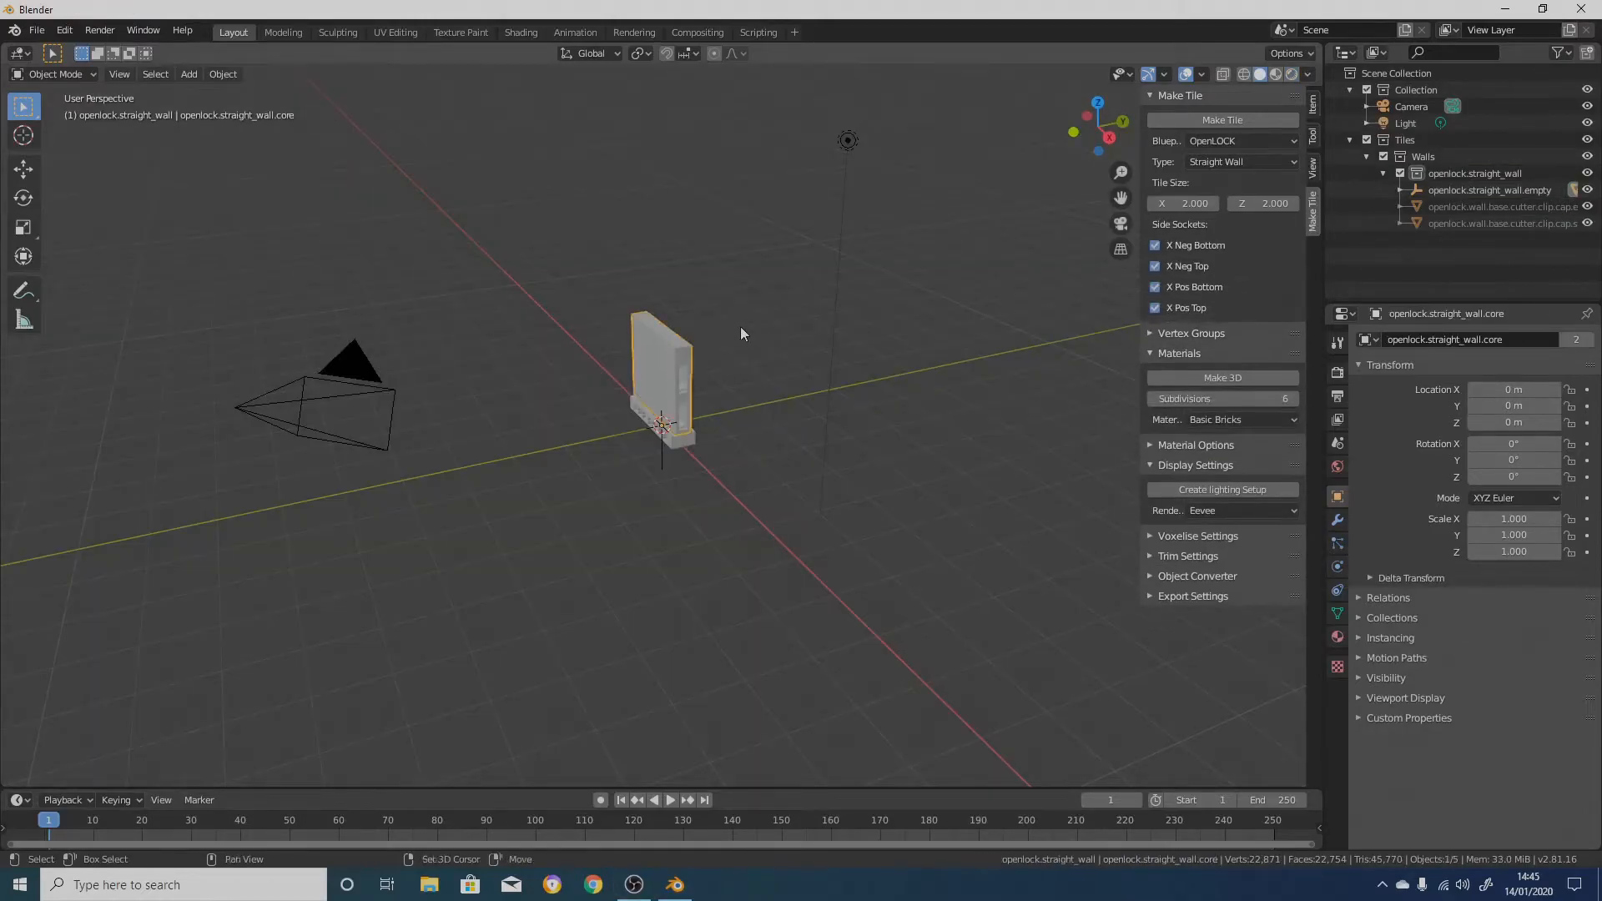
Make the OpenLOCK straight wall core 3D with Basic Bricks and return it to the preview
middle_click_drag(739, 327, 864, 409)
scroll(998, 432, "up", 5)
middle_click_drag(998, 433, 826, 396)
left_click(1207, 377)
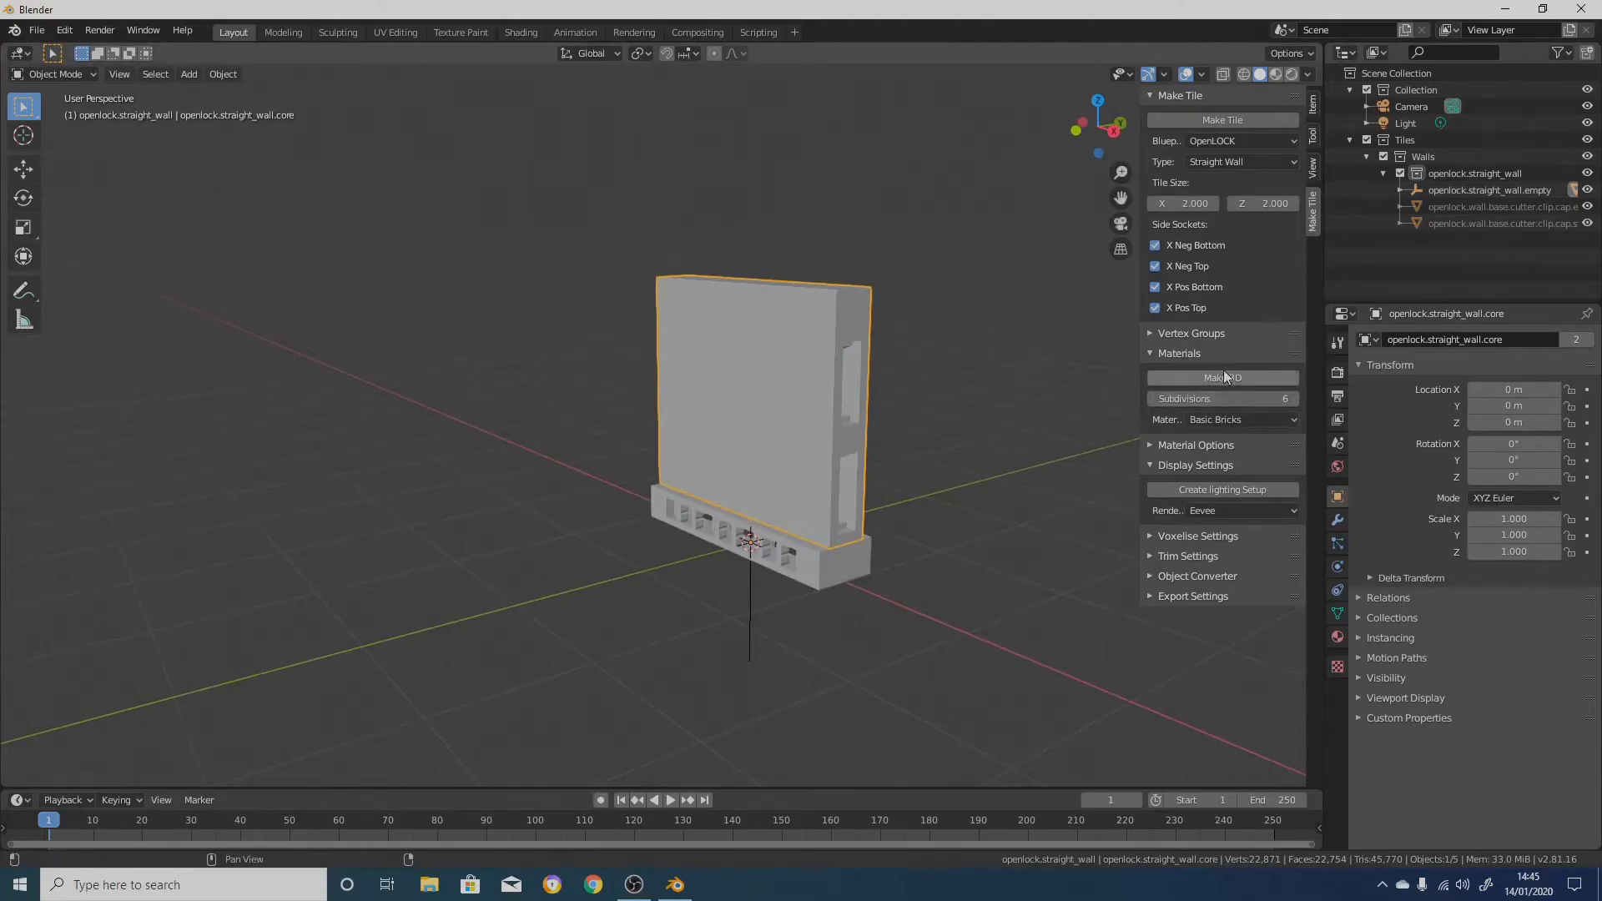
left_click(1206, 377)
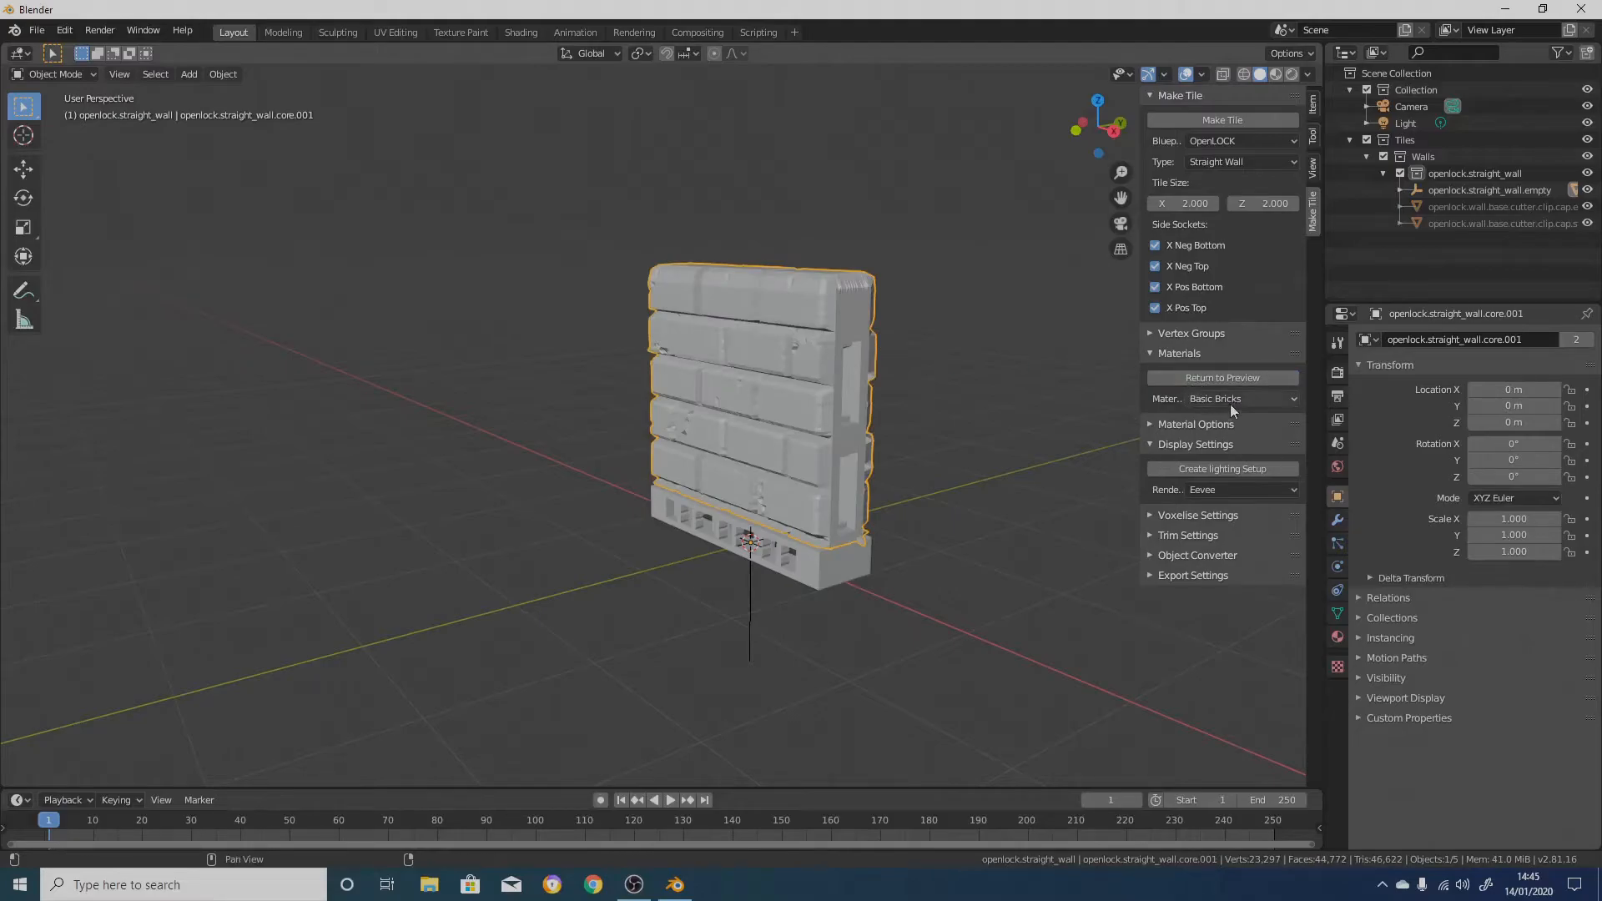
left_click(1220, 377)
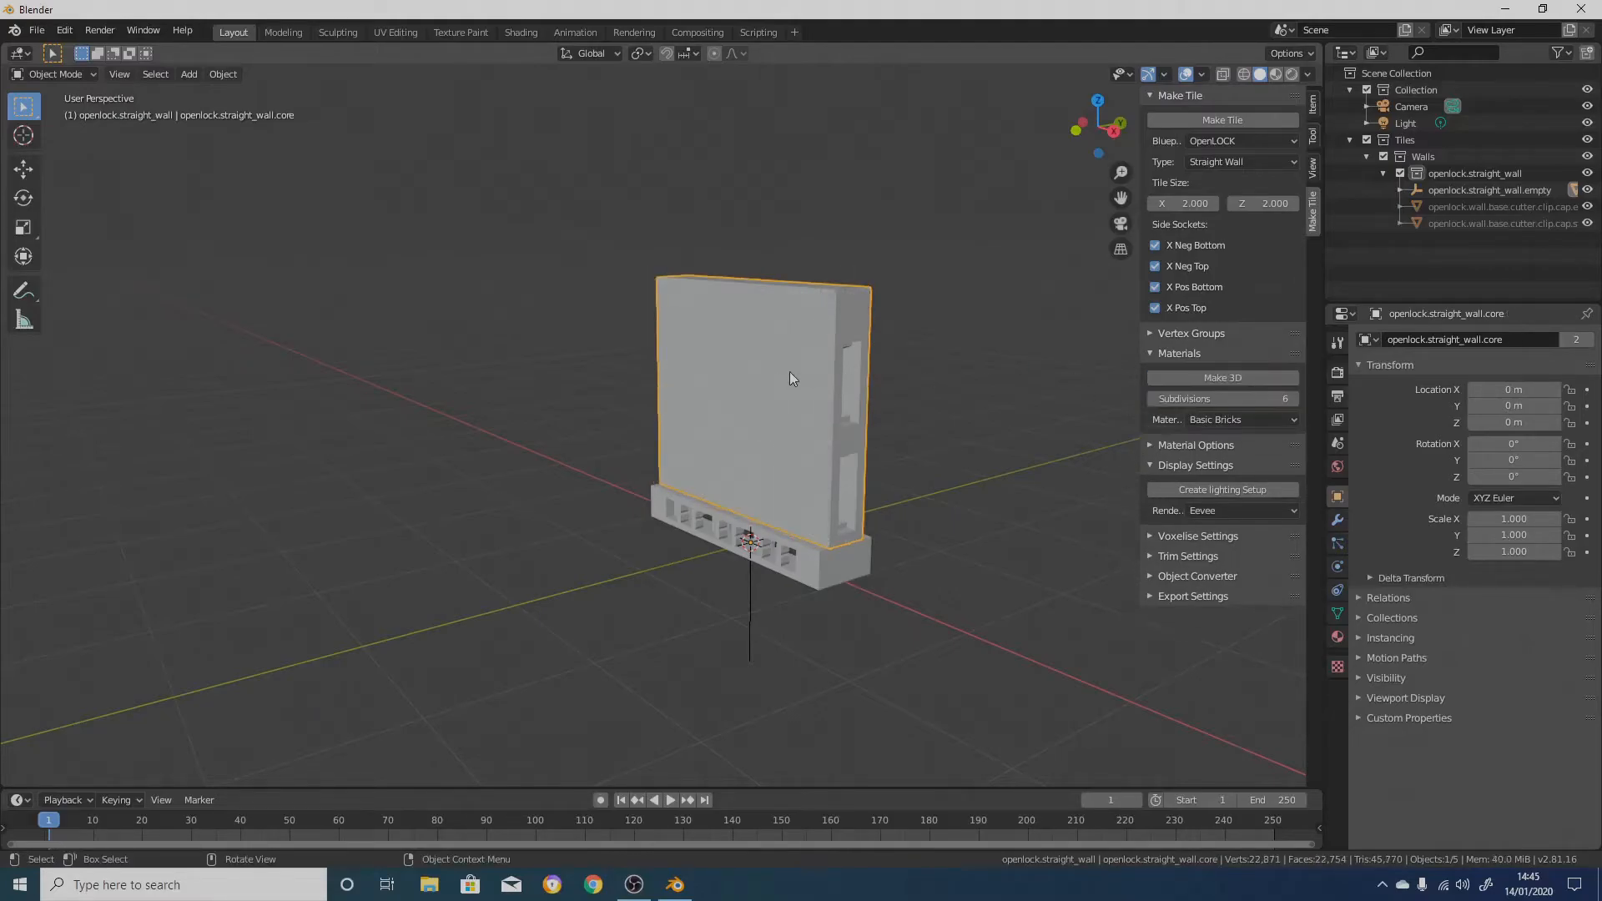
Create the lighting setup for the OpenLOCK wall and select the wall core
left_click(1220, 417)
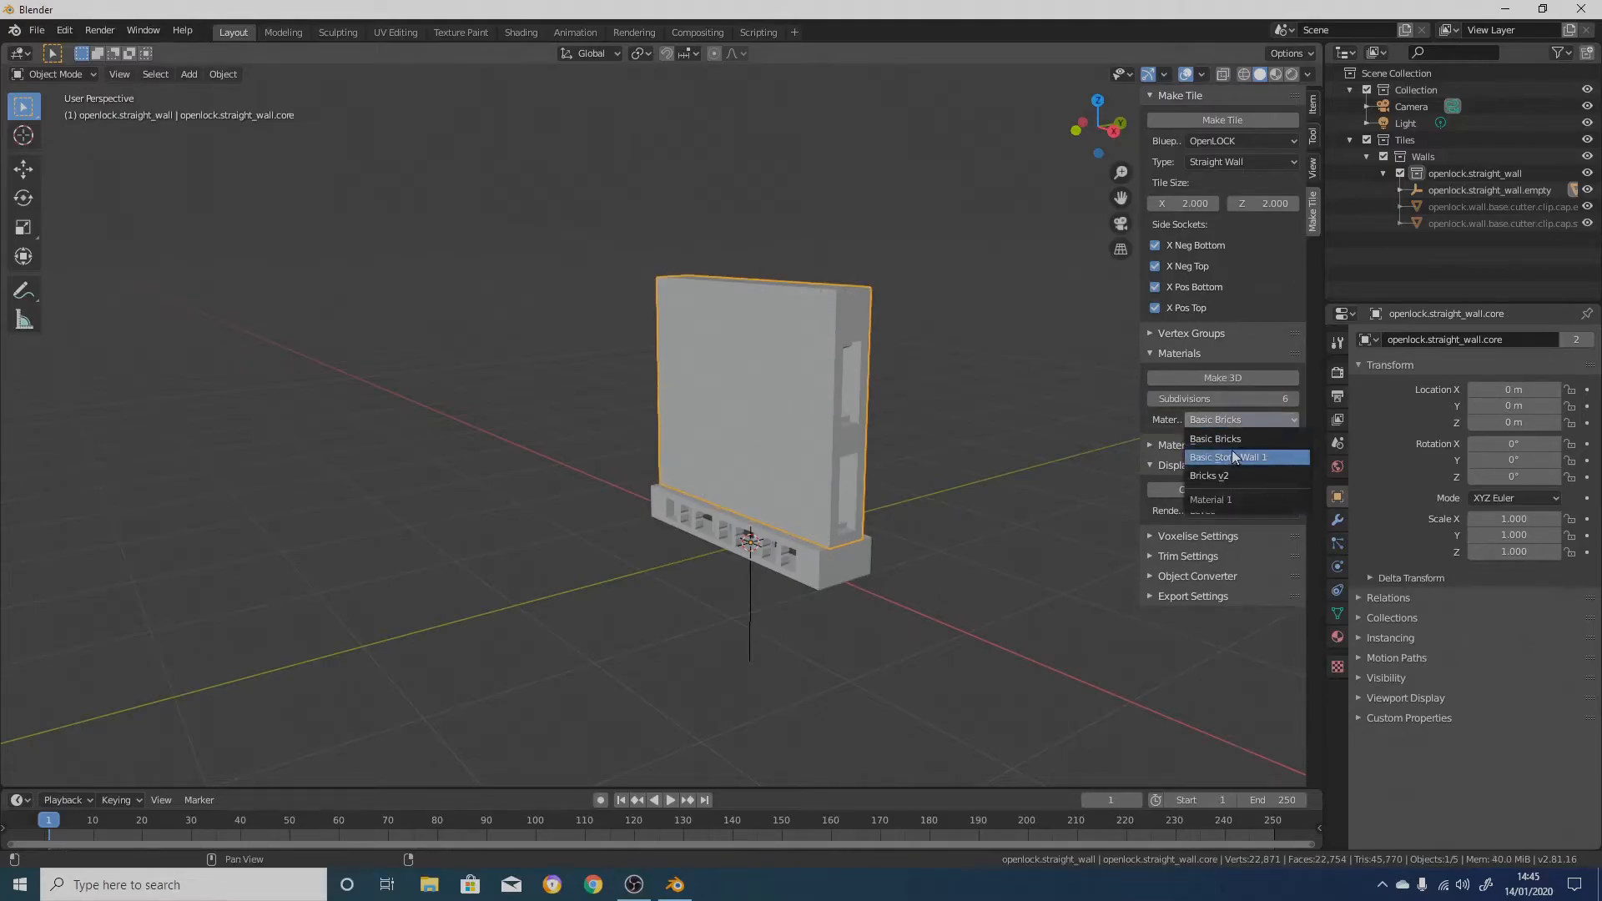
left_click(1228, 490)
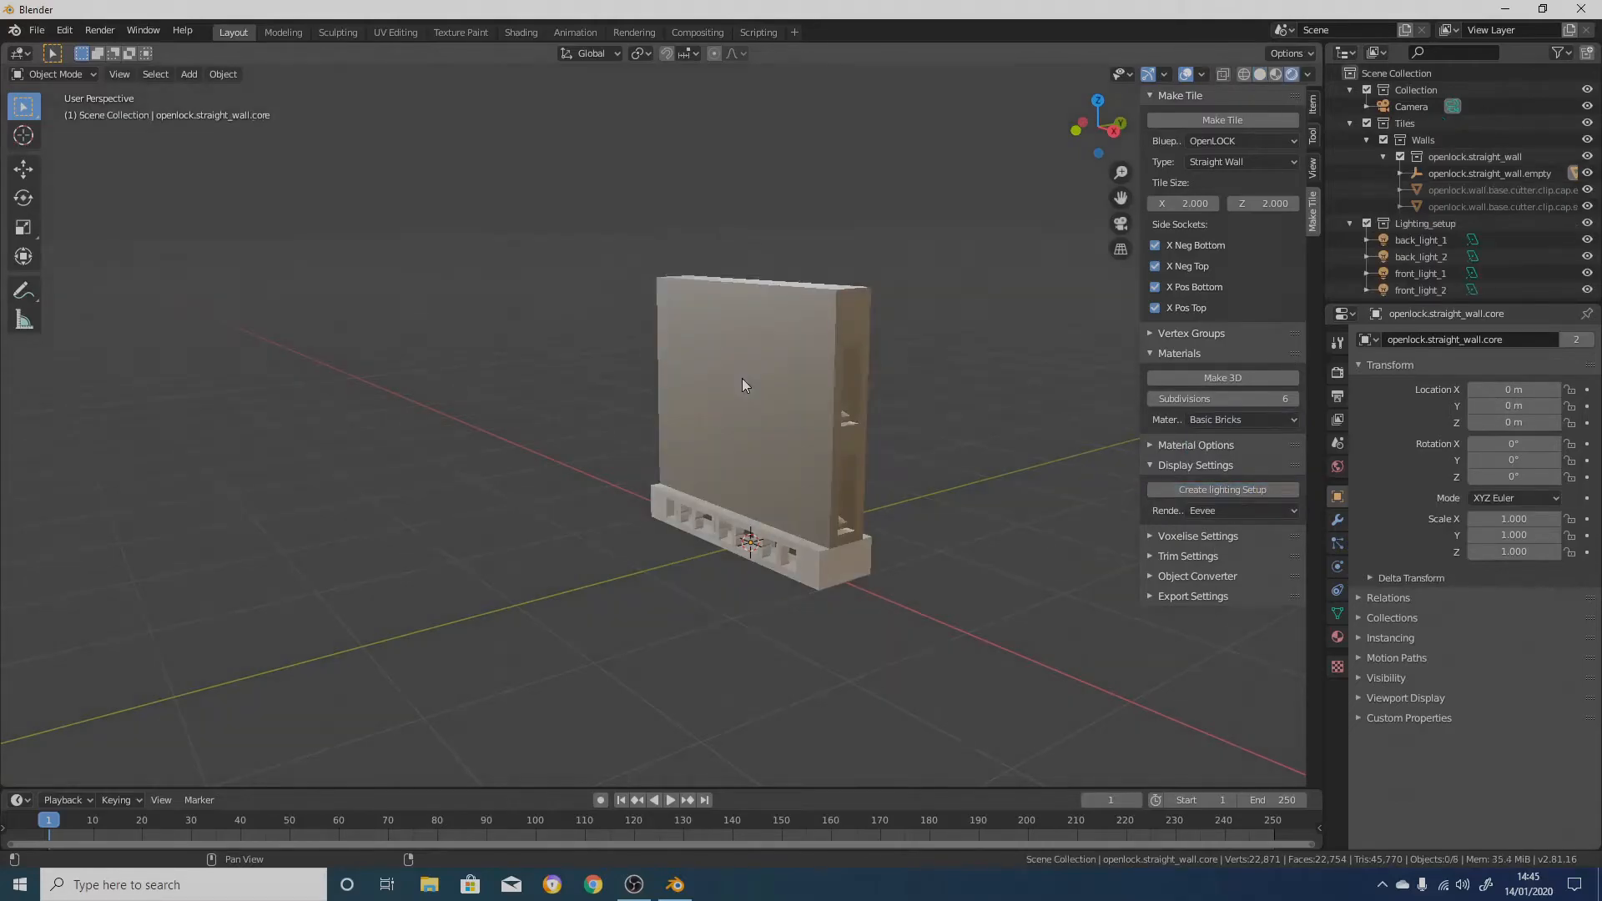
left_click(743, 377)
middle_click_drag(879, 399, 934, 398)
Assign the Basic Stone Wall 1 material to the OpenLOCK wall core's Front vertex group
left_click(1248, 420)
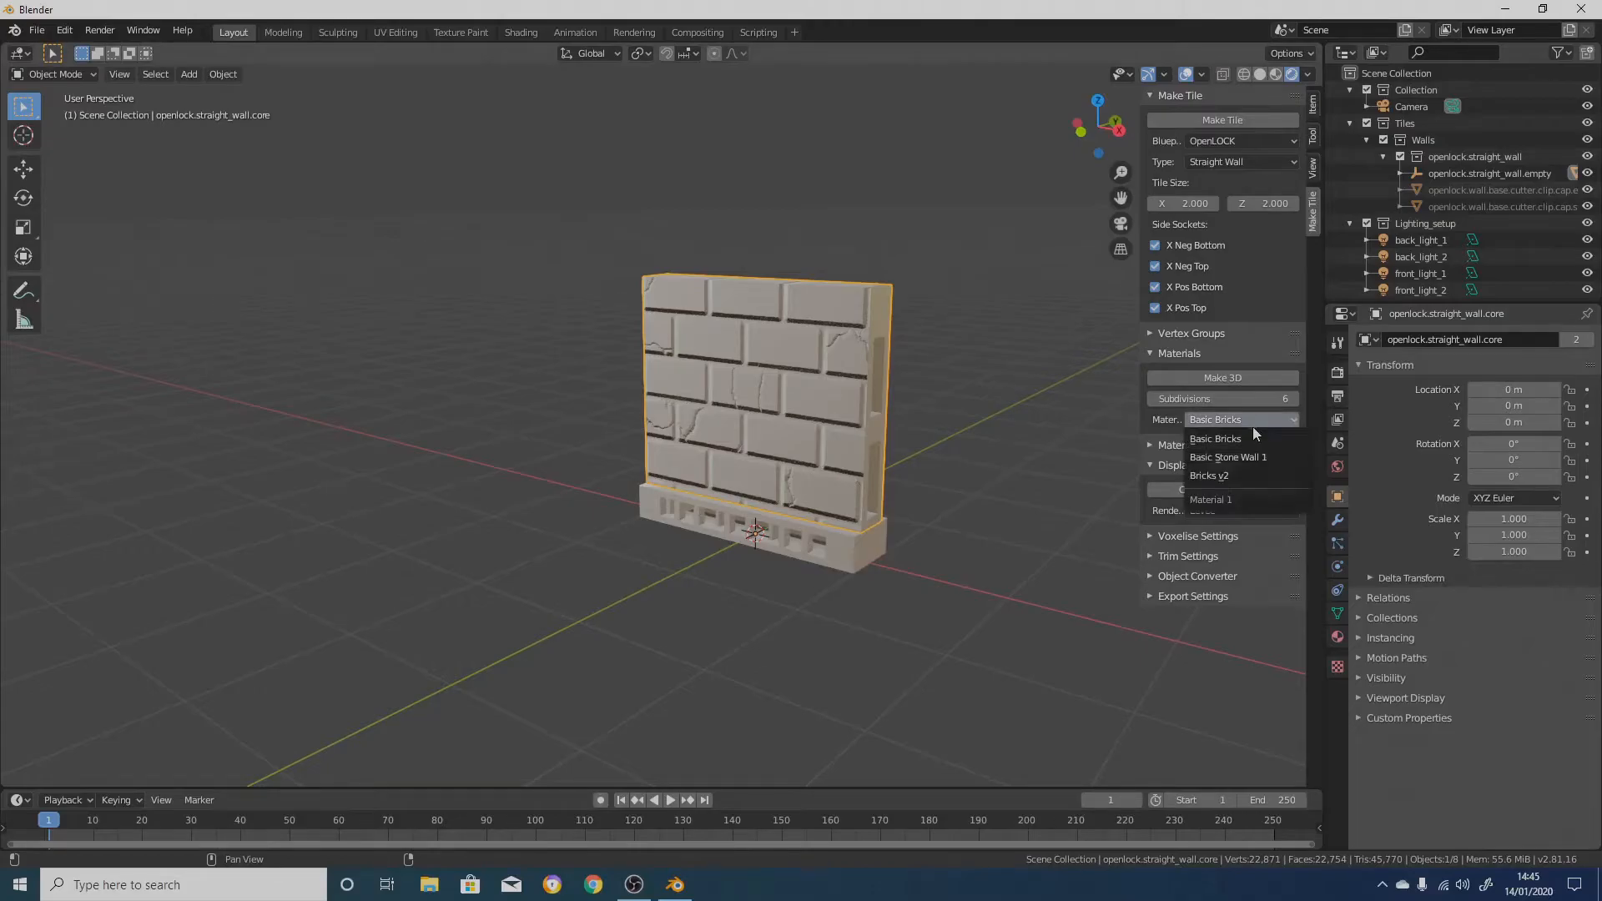
left_click(1266, 458)
left_click(1153, 336)
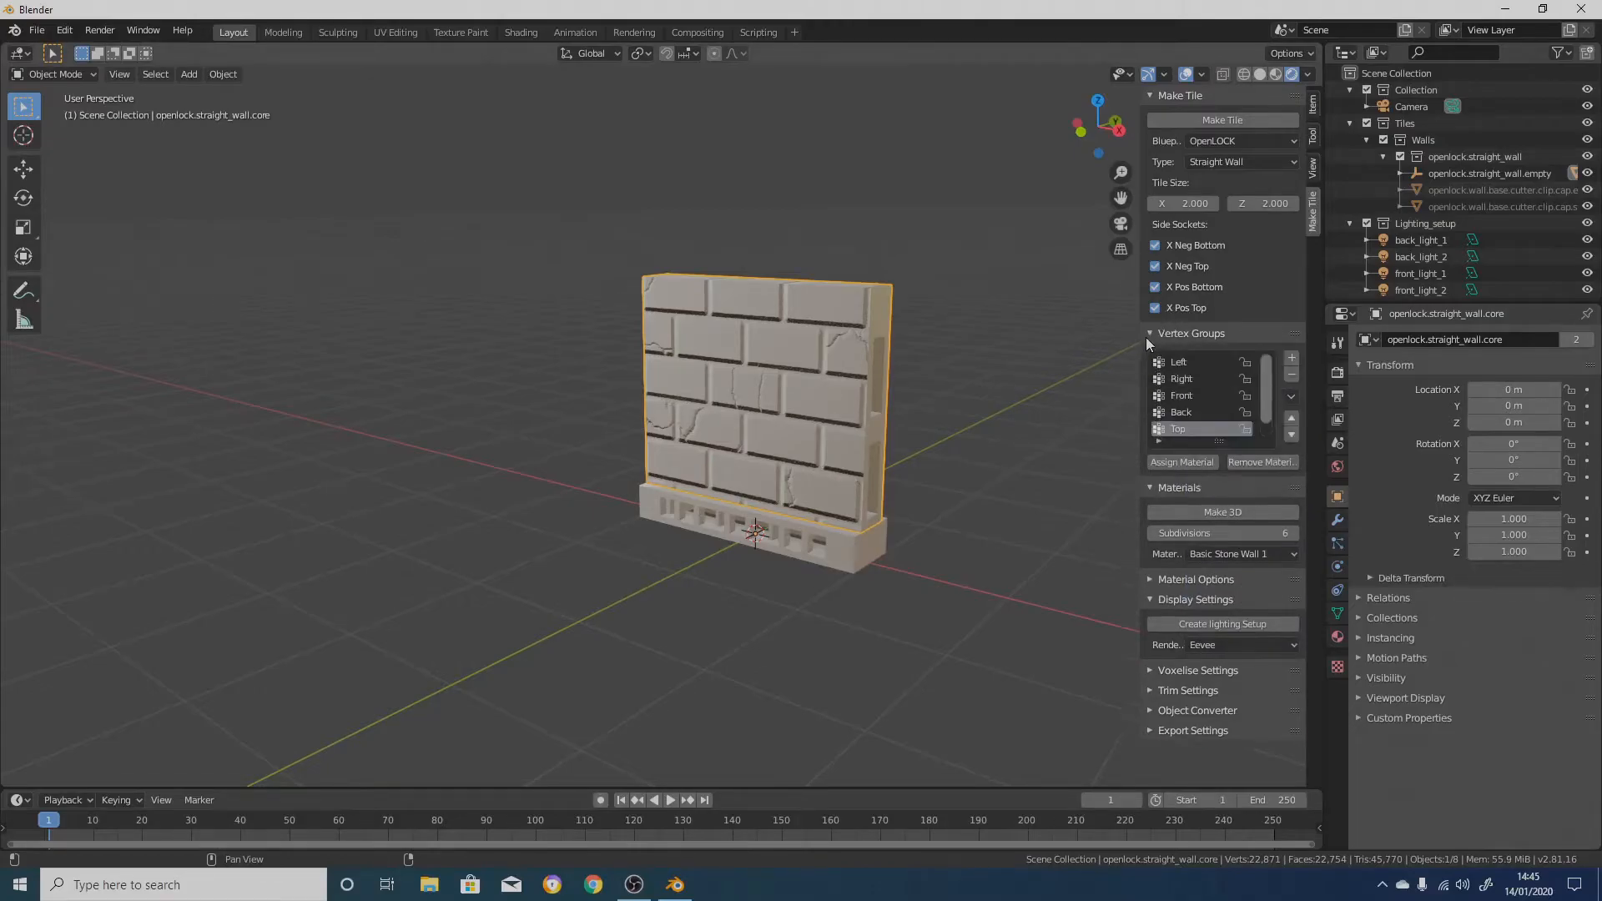
left_click(1182, 397)
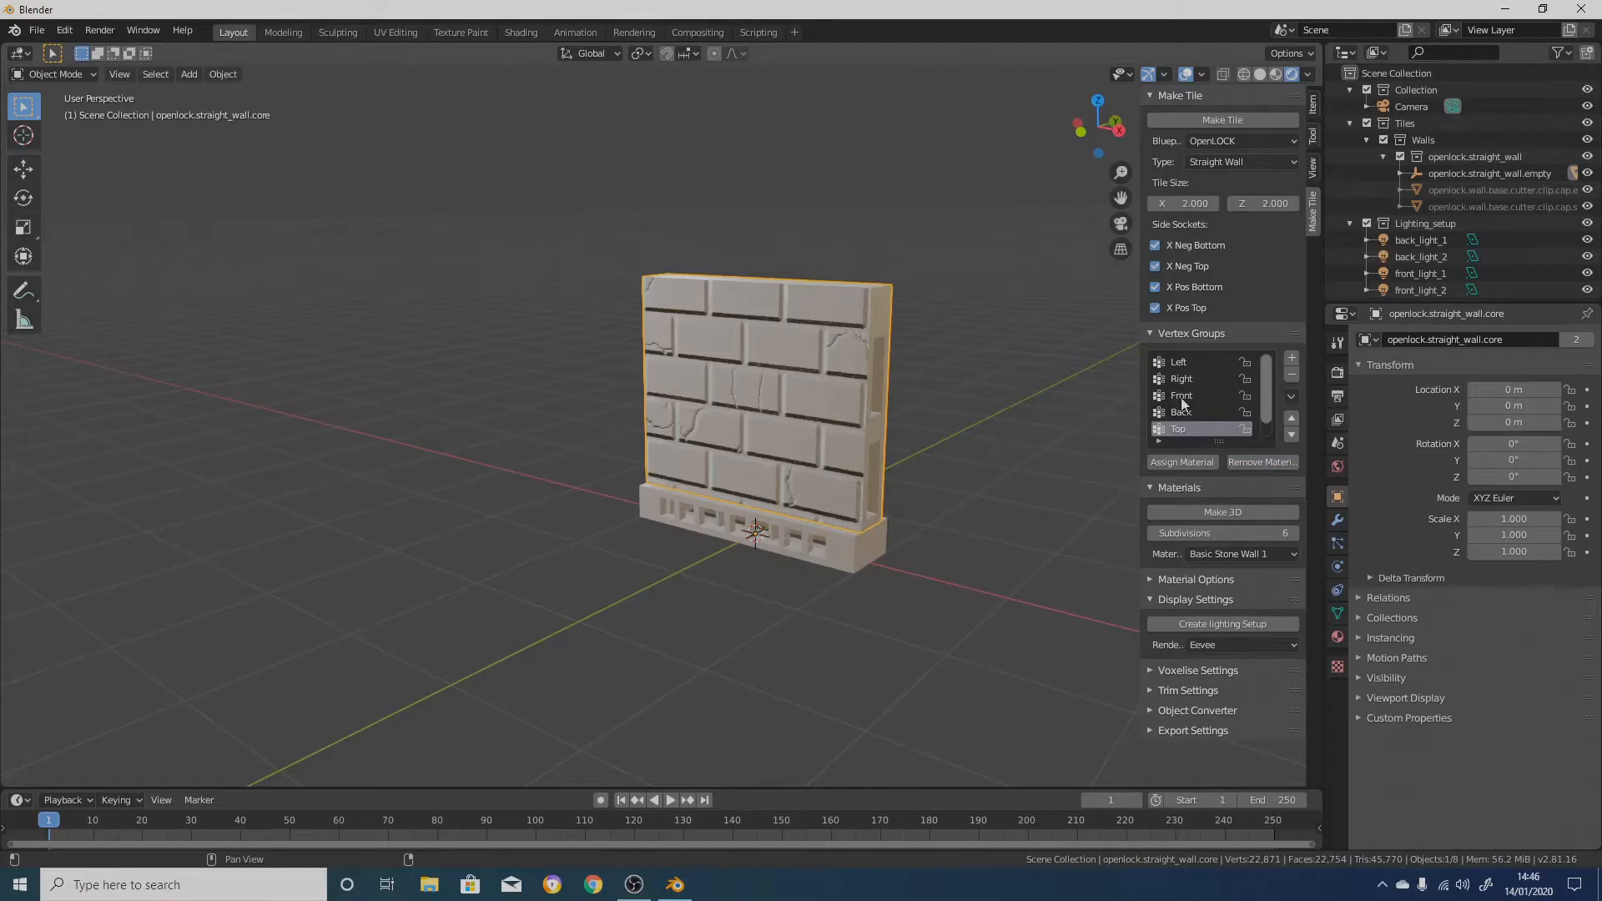
left_click(1183, 463)
Make the OpenLOCK wall core 3D and inspect its stone front and top edge
middle_click_drag(918, 391, 798, 382)
left_click(1240, 512)
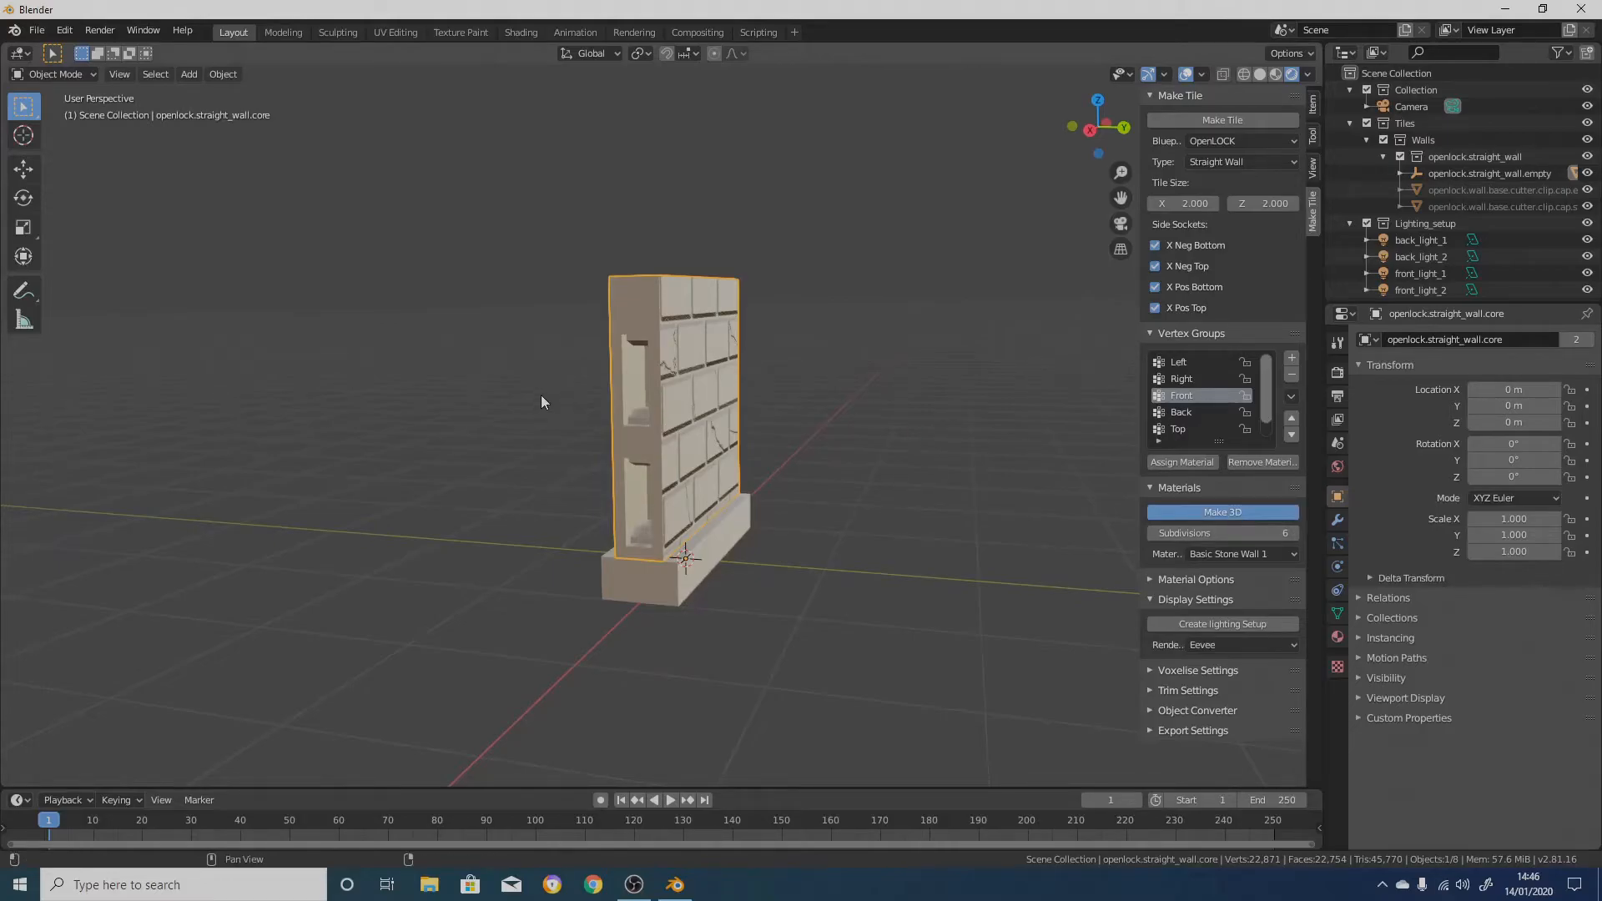
middle_click_drag(540, 394, 699, 404)
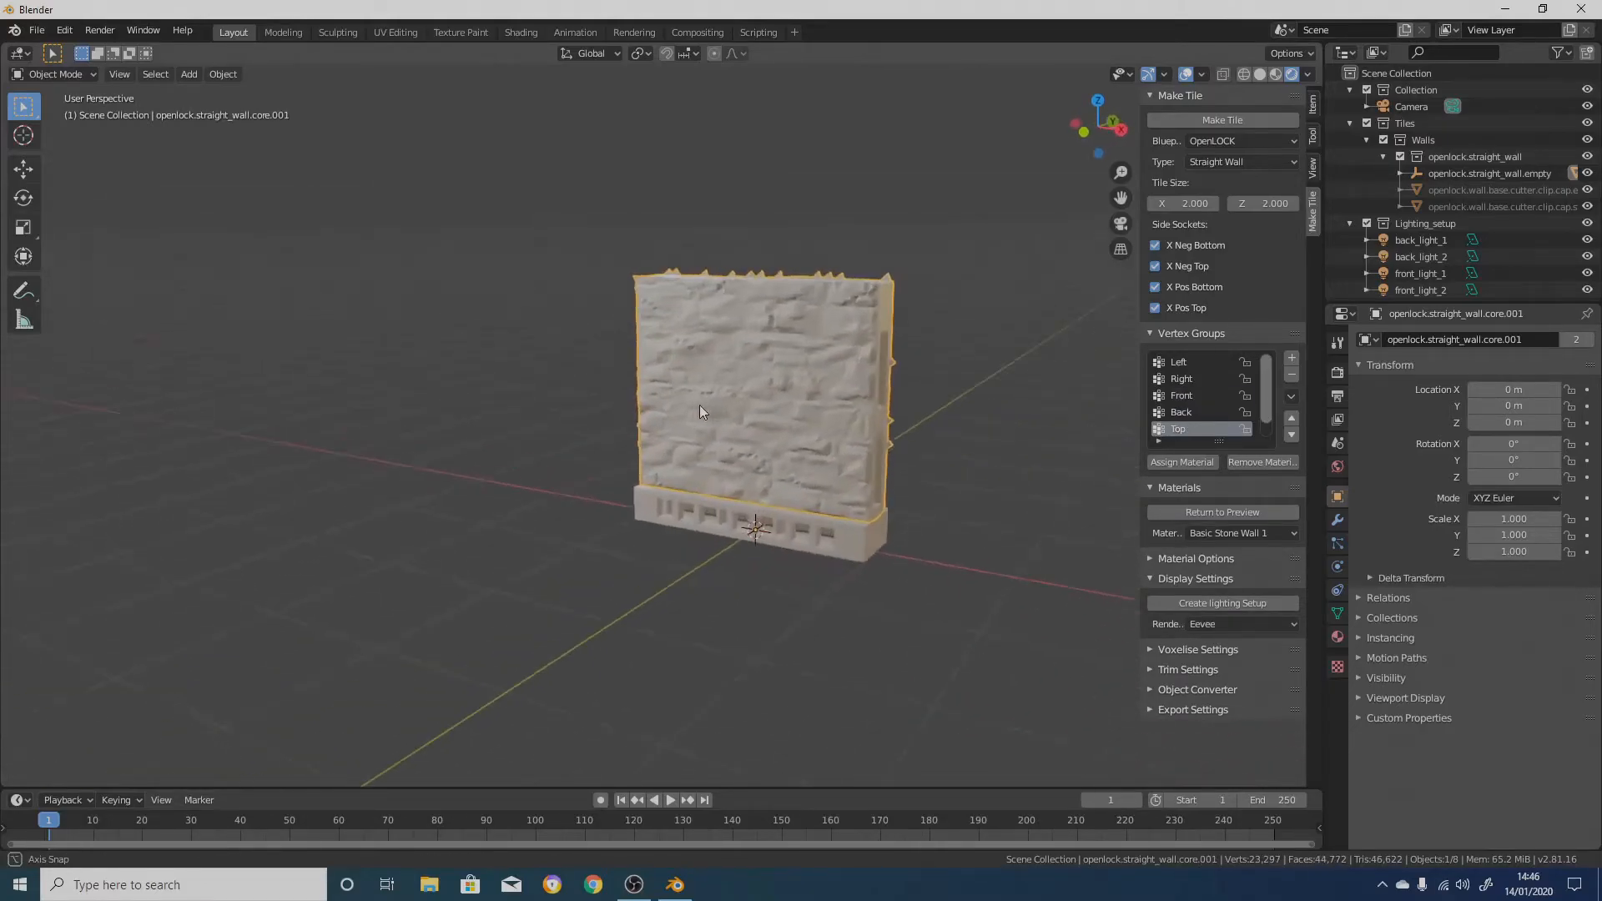
scroll(703, 402, "up", 3)
middle_click_drag(745, 332, 674, 397, "shift")
scroll(675, 398, "down", 3)
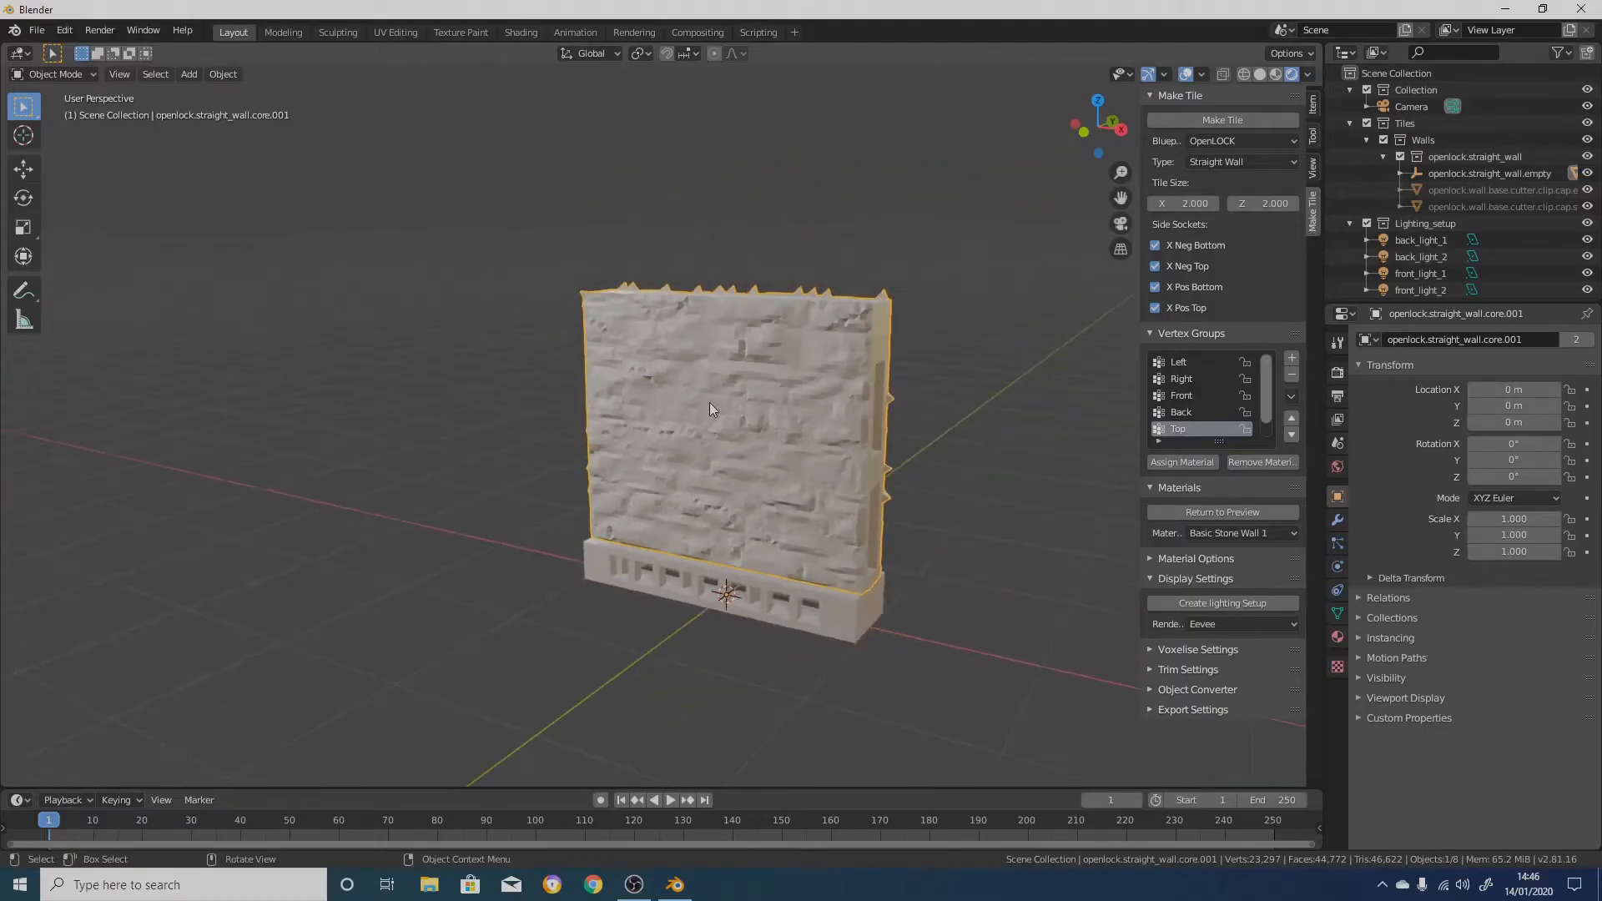
Show the trimmer options for the openlock.straight_wall collection and examine the protruding stone edges around the wall
left_click(1150, 670)
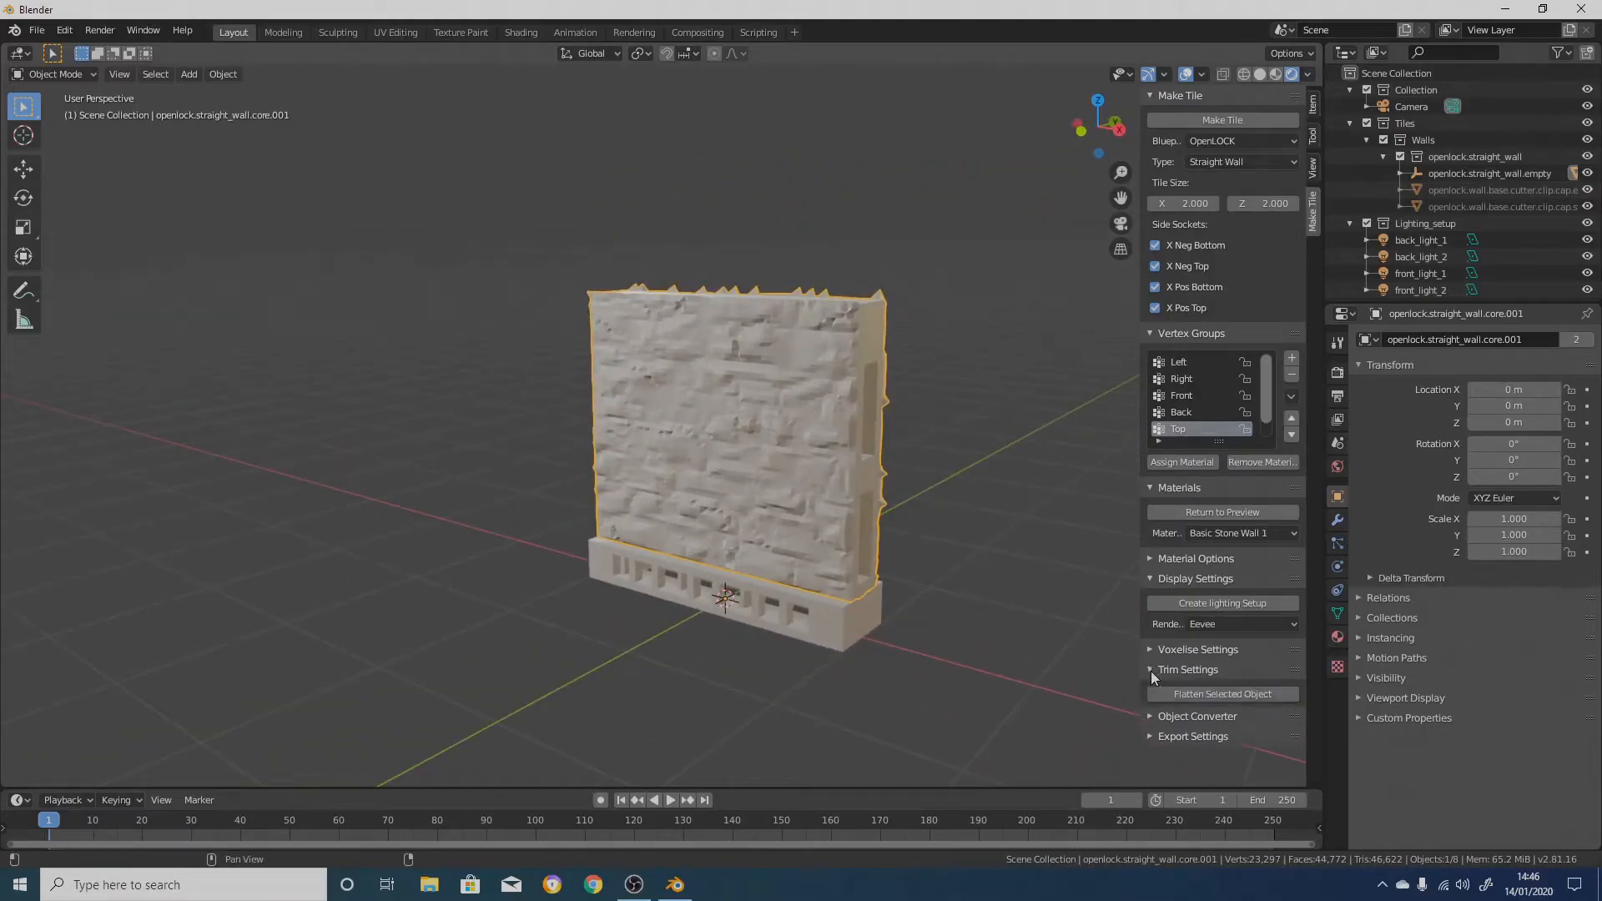
left_click(1474, 157)
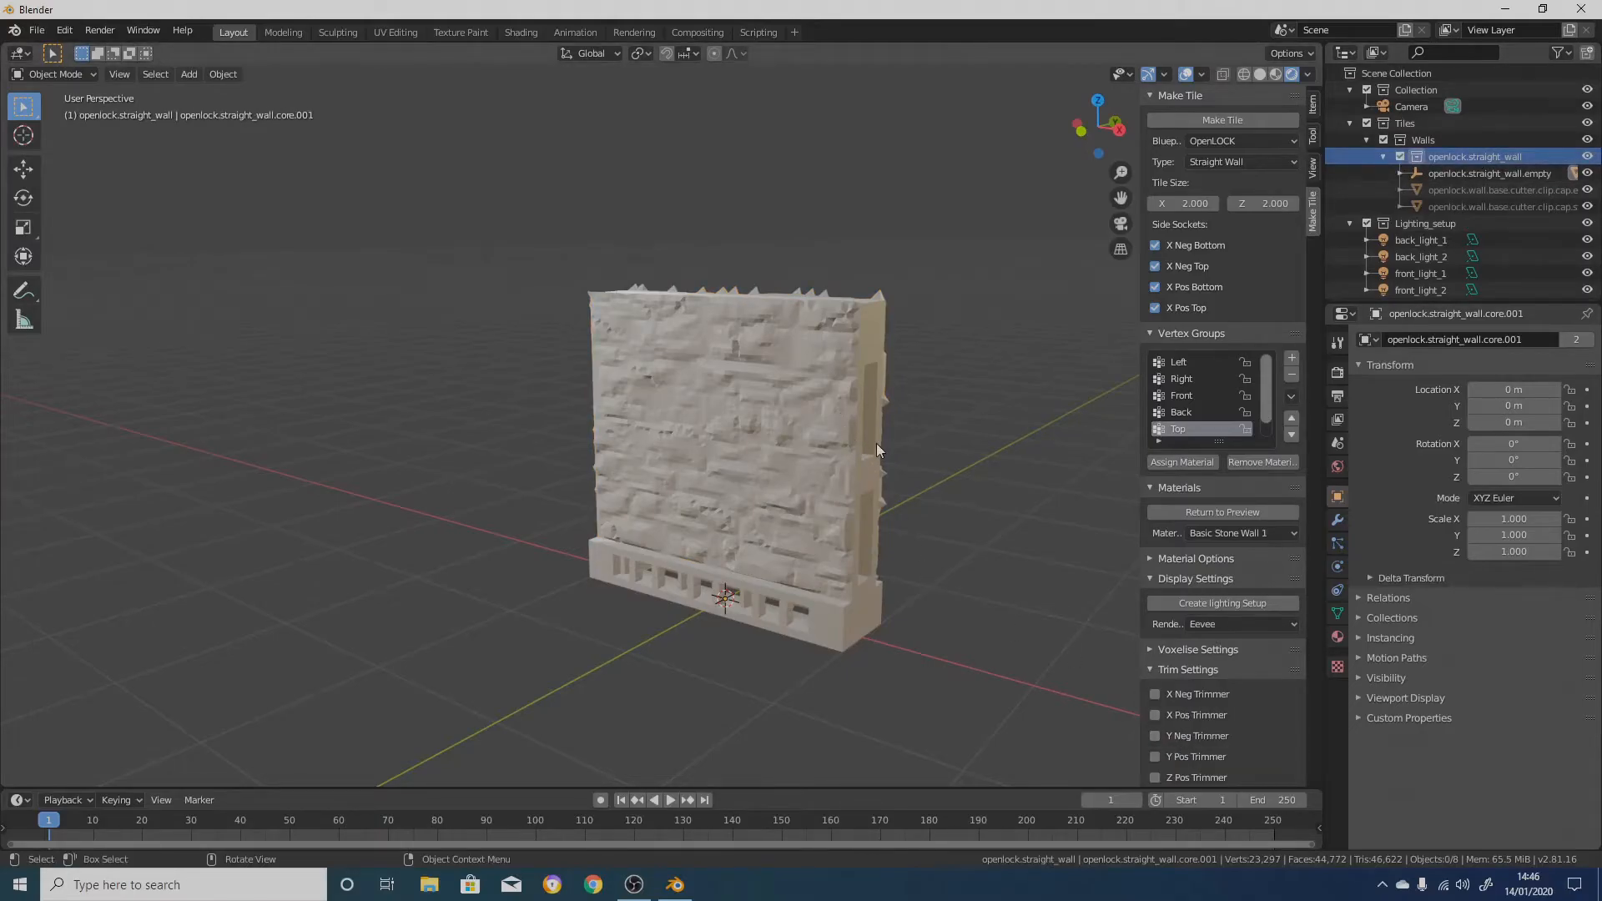
middle_click_drag(814, 328, 637, 320)
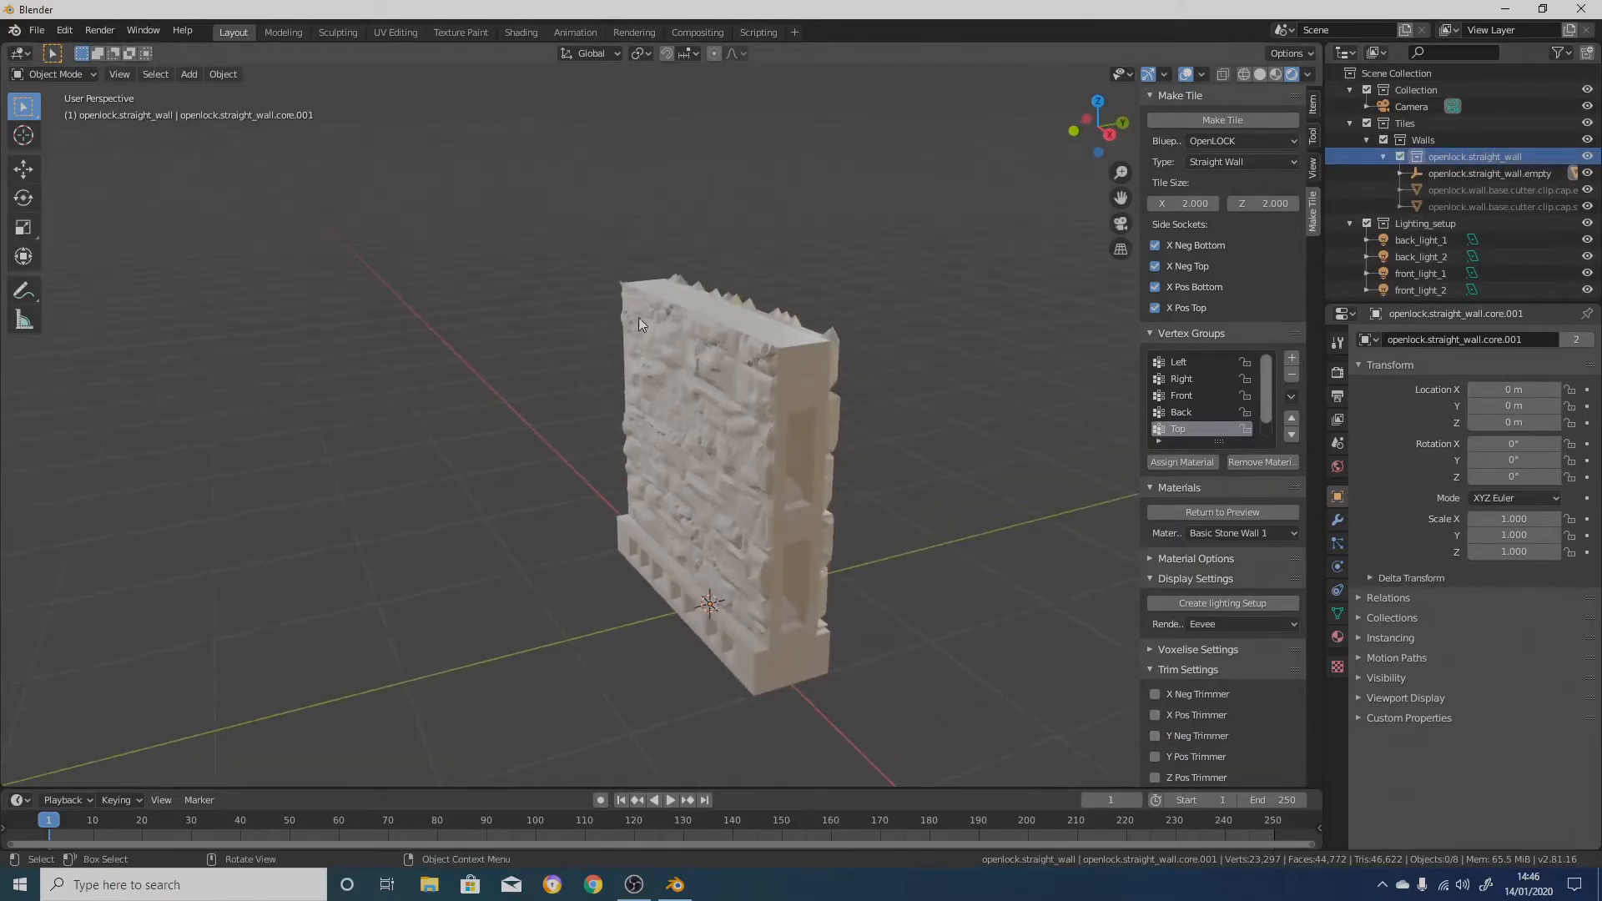
middle_click_drag(914, 449, 1003, 455)
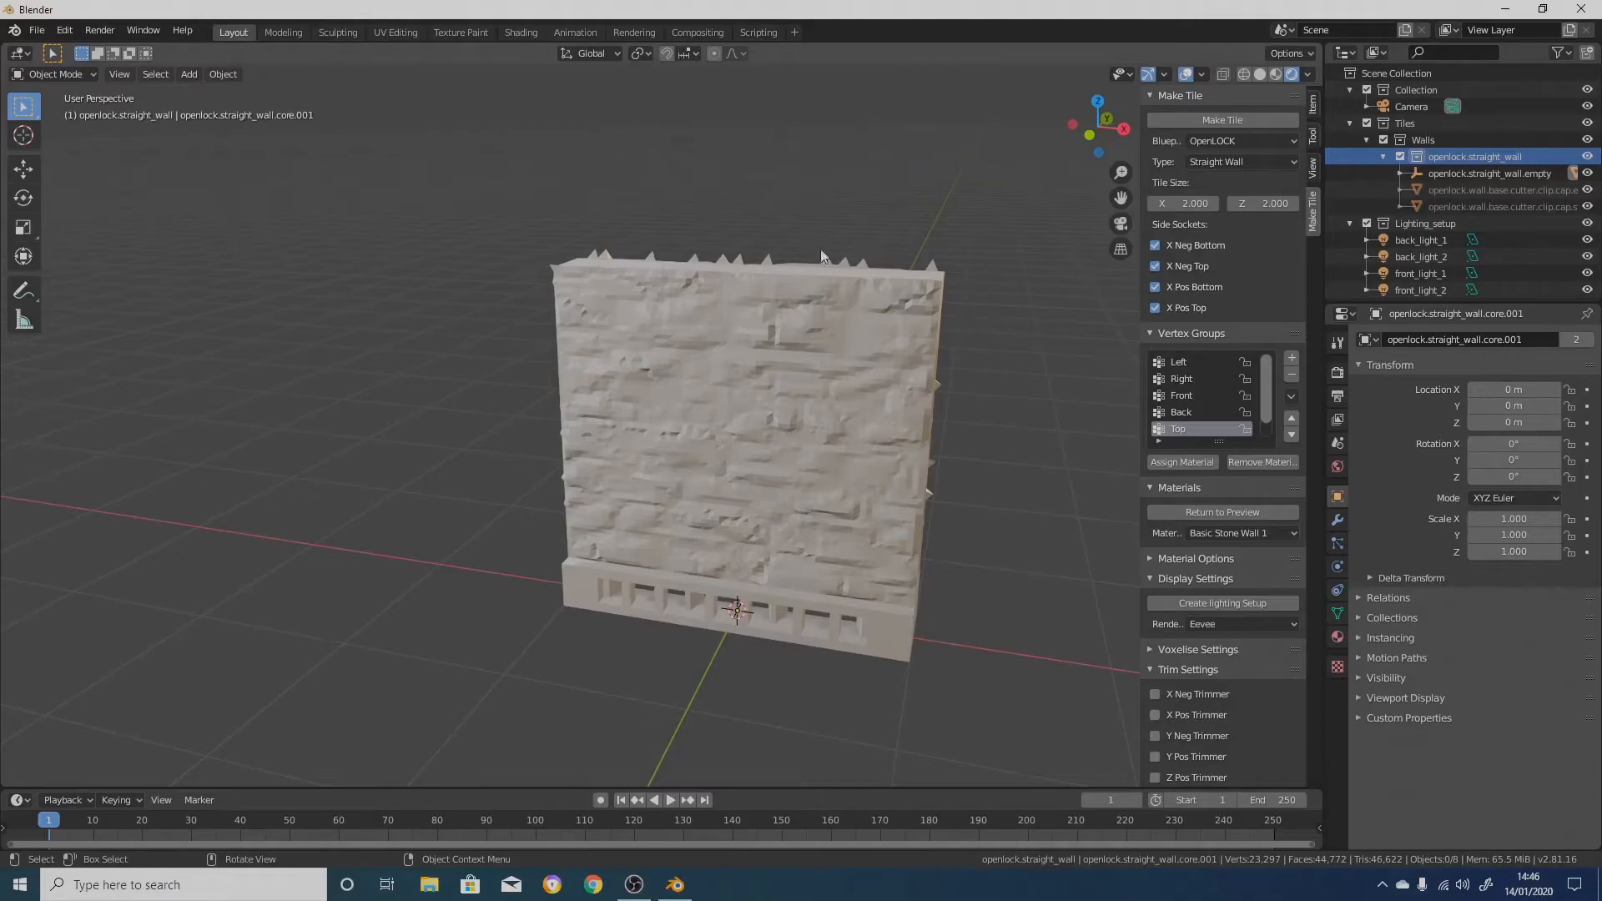
mouse_move(945, 341)
middle_mouse_down()
mouse_move(734, 332)
mouse_move(681, 348)
mouse_move(813, 319)
mouse_move(964, 344)
middle_mouse_up()
Voxelise the OpenLOCK straight wall tile with merging enabled and select the merged wall
left_click(834, 358)
scroll(969, 512, "down", 3)
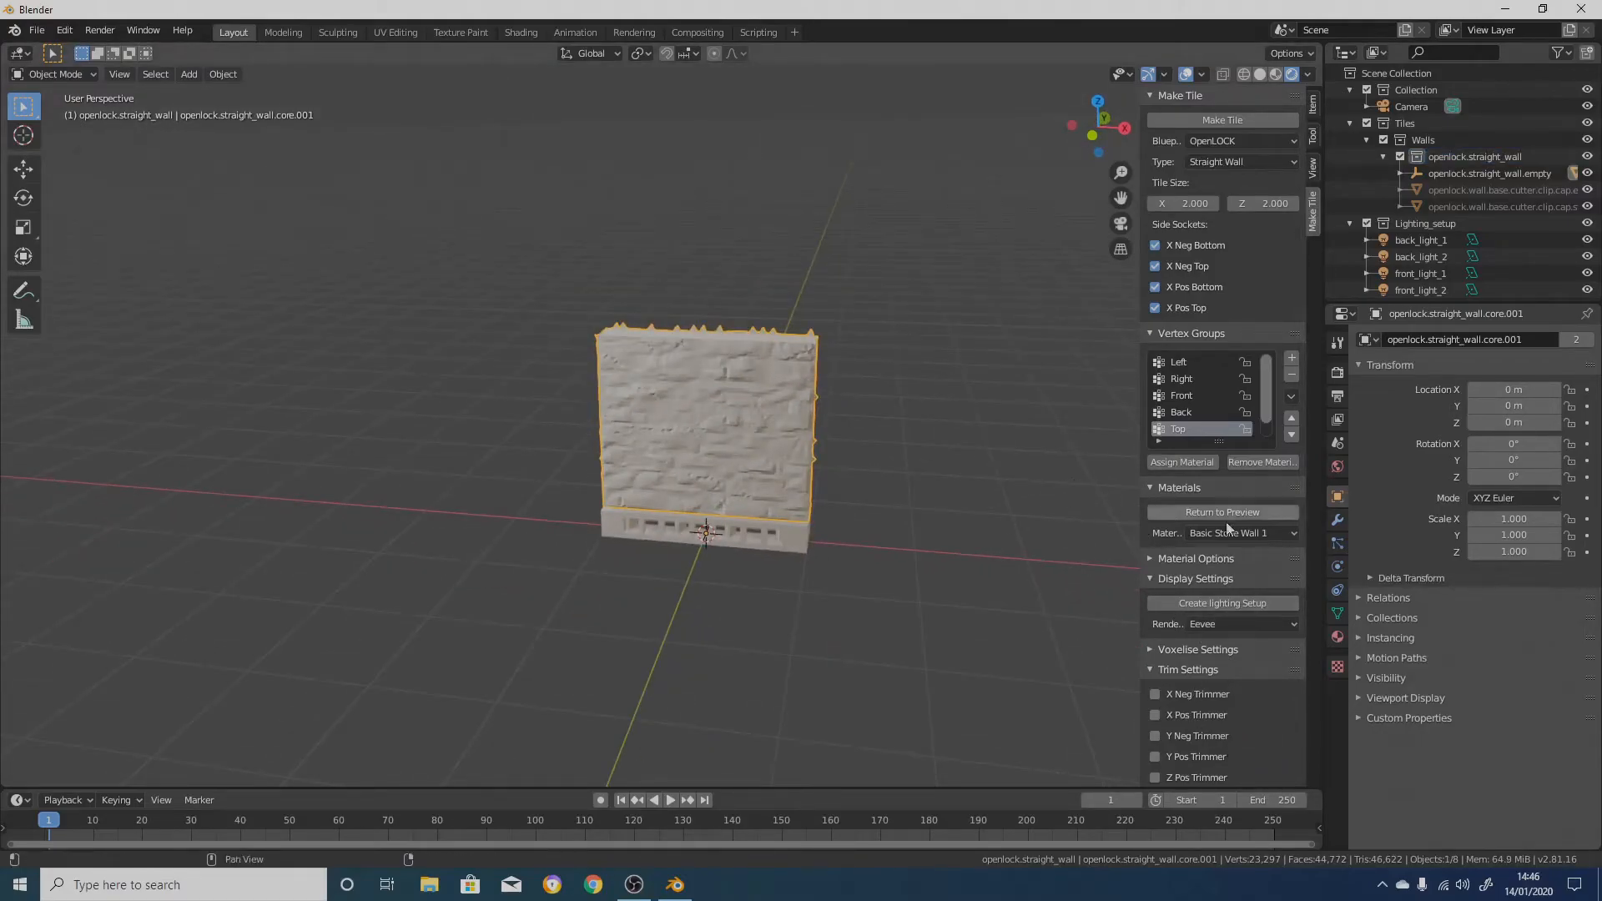
scroll(1259, 514, "down", 3)
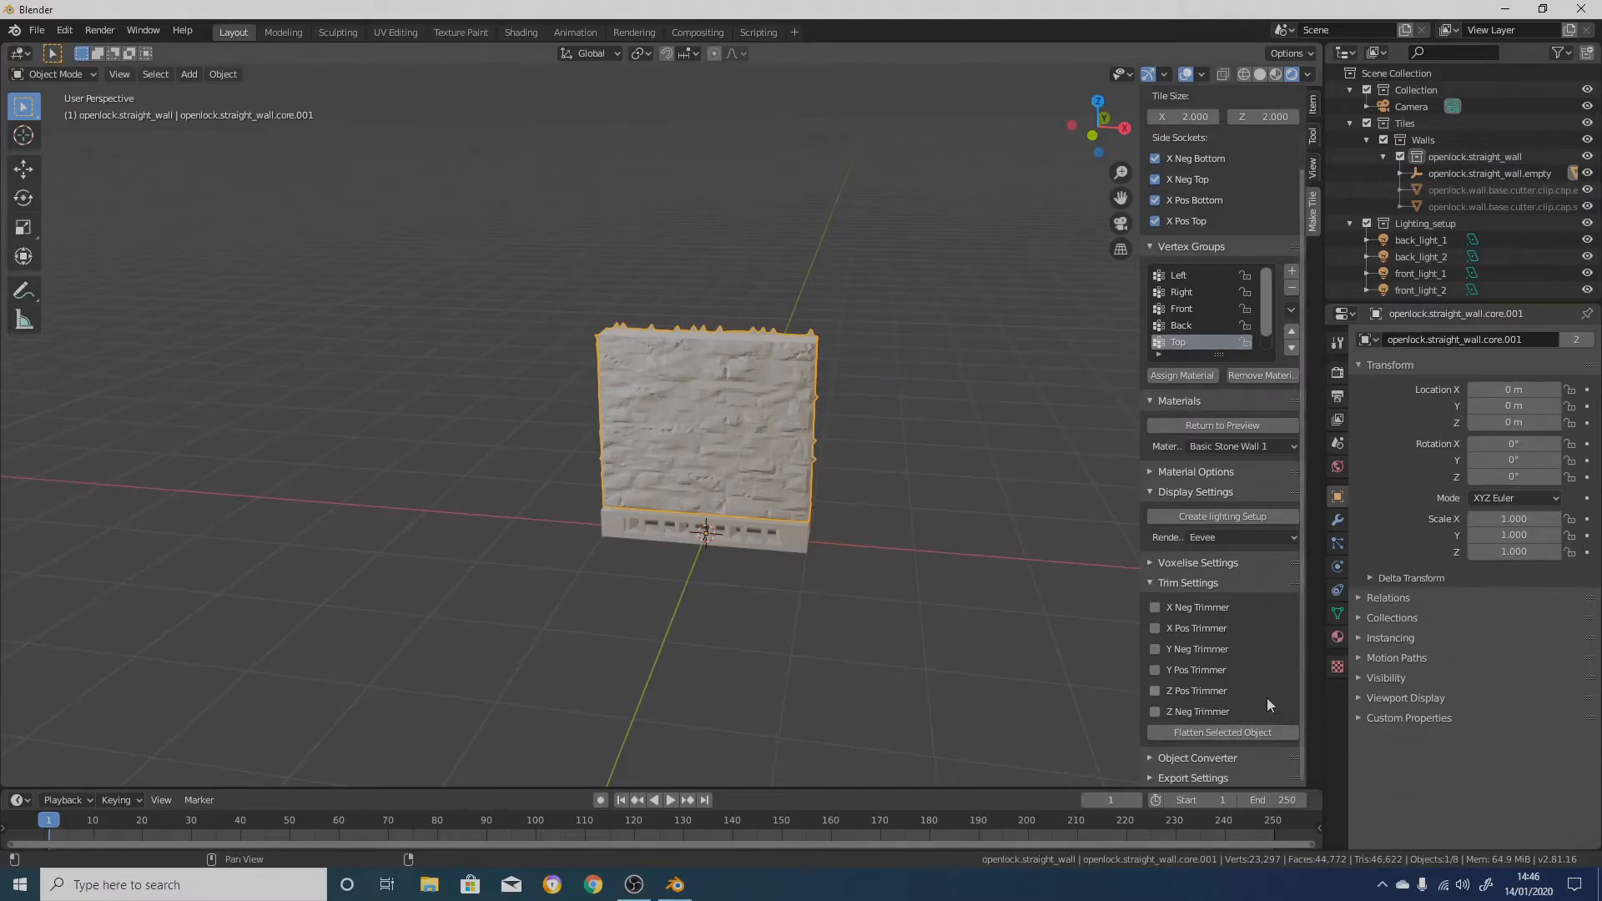
left_click(1164, 563)
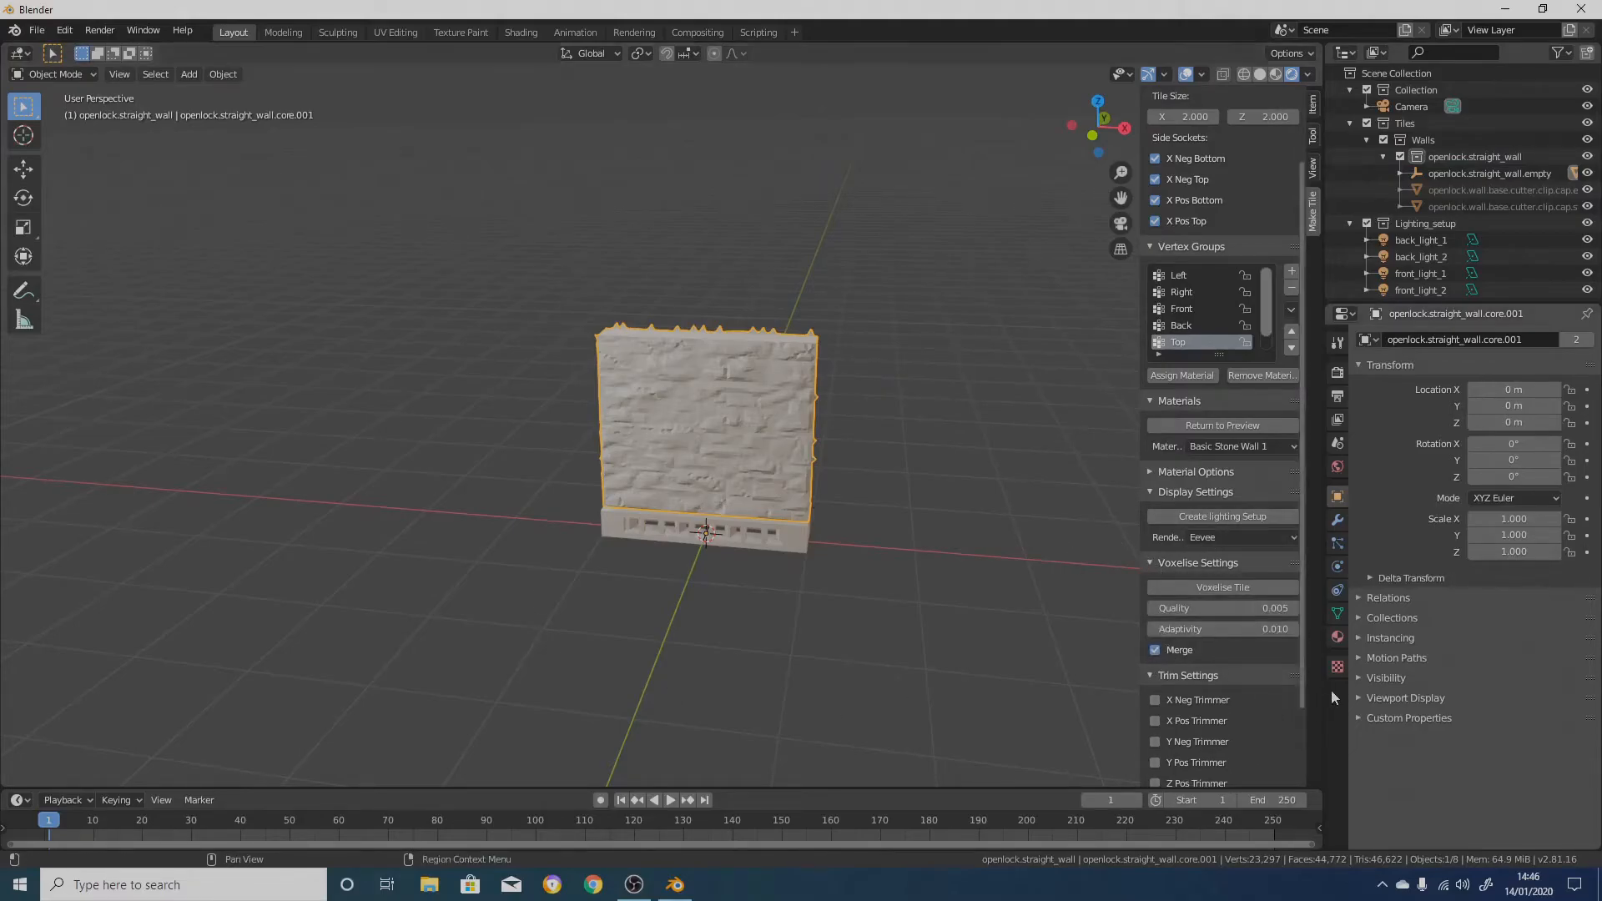
left_click(1255, 588)
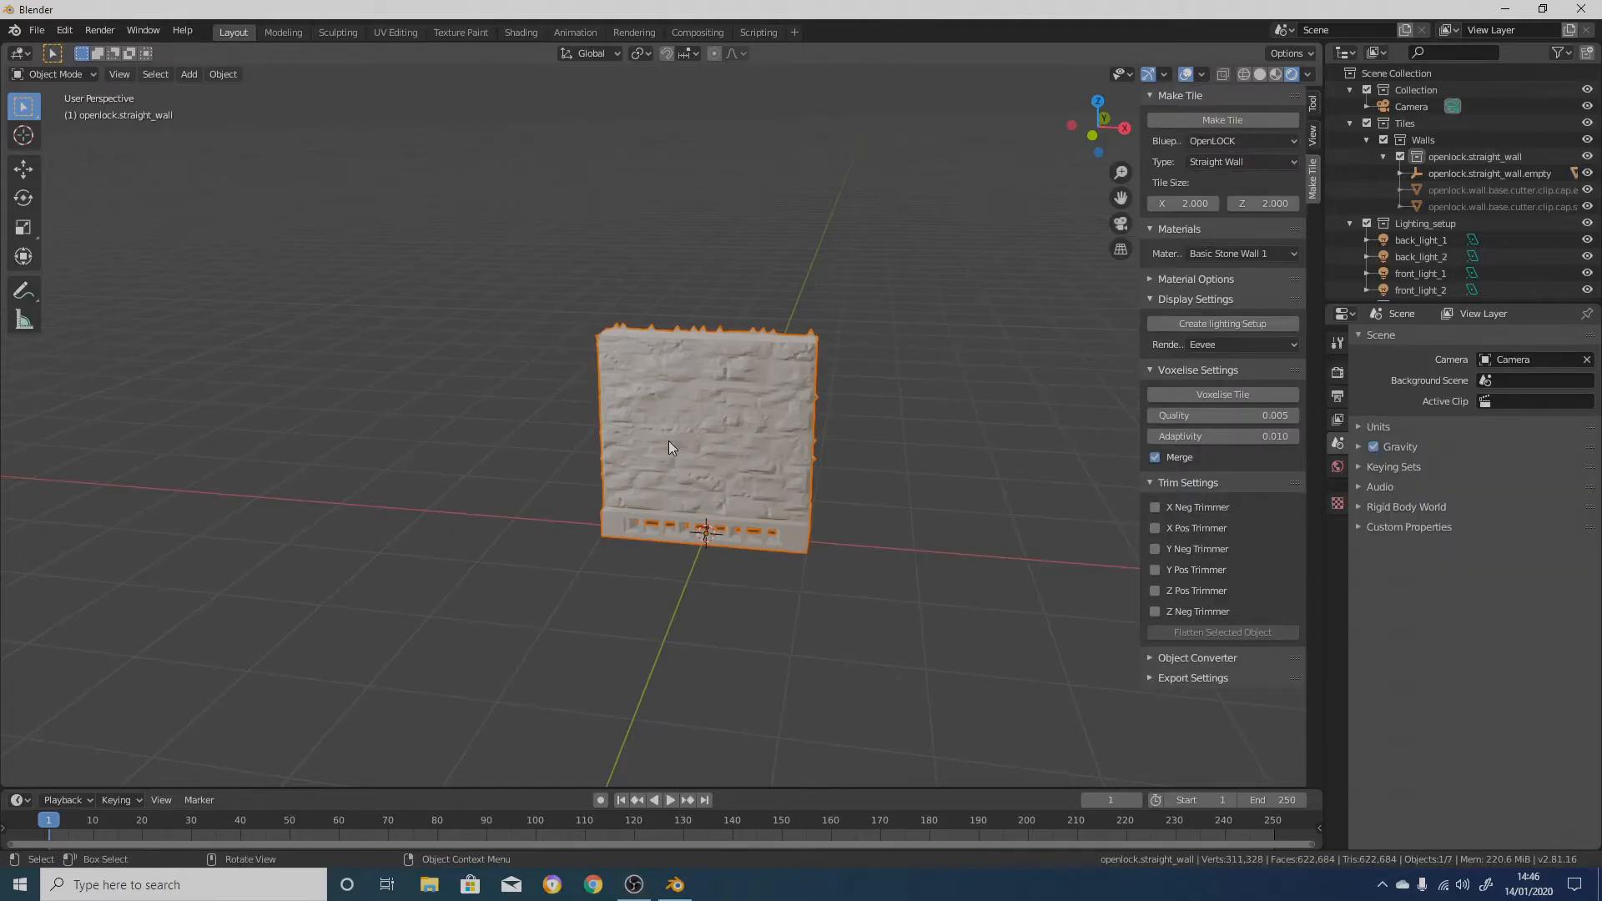
left_click(664, 427)
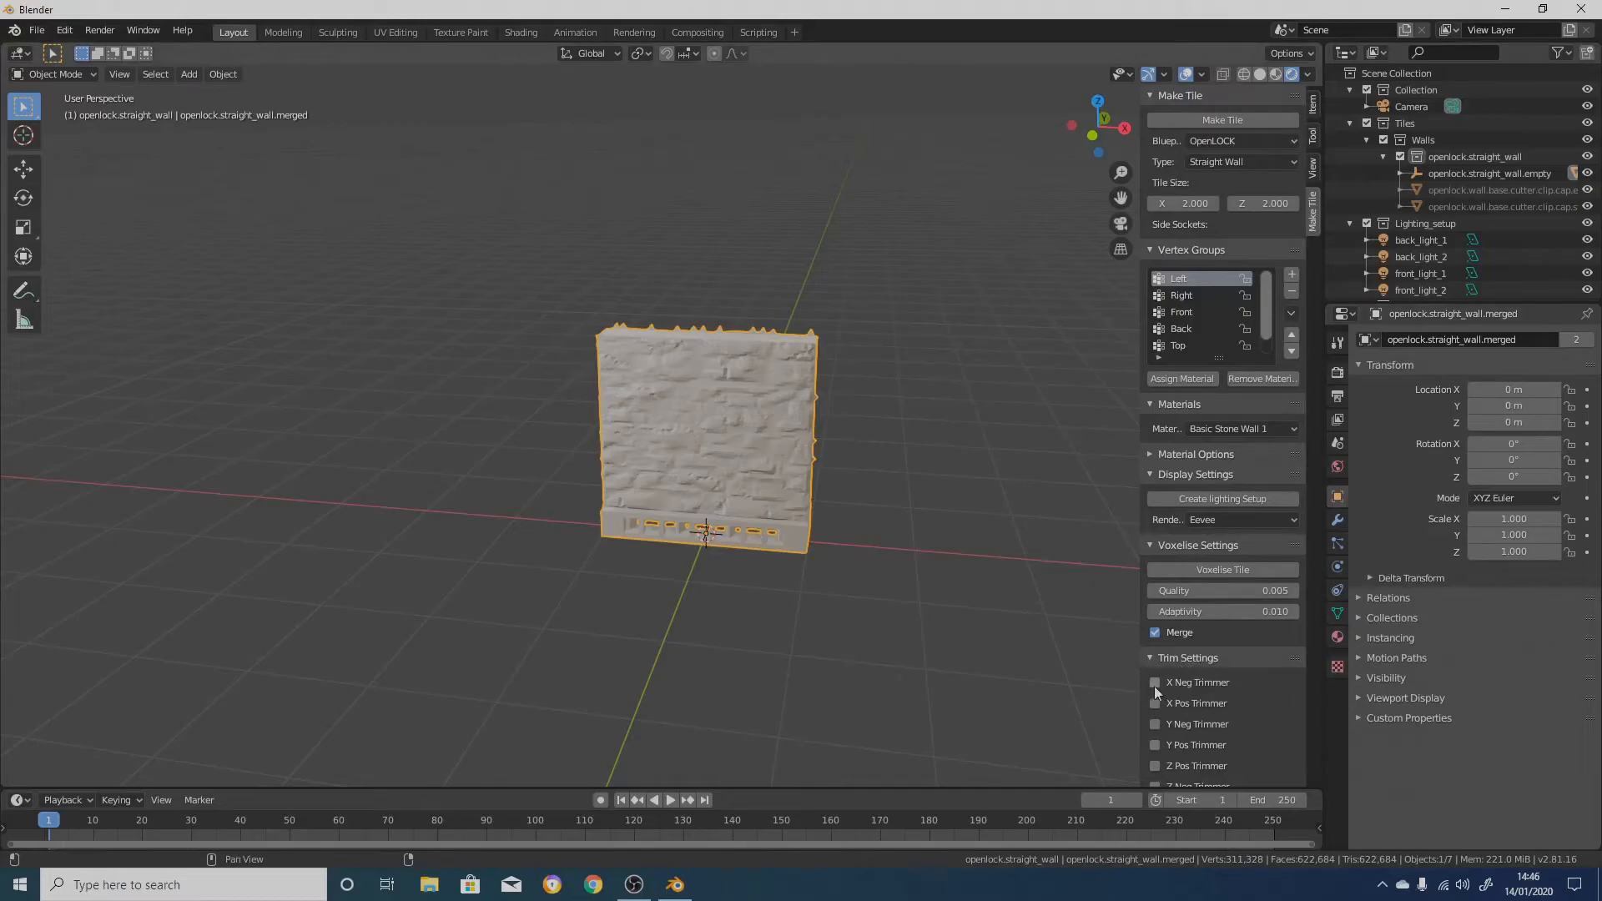
Enable the X Neg, X Pos and Z Pos trimmers on the merged wall
left_click(1155, 765)
scroll(775, 479, "up", 2)
middle_click_drag(775, 479, 906, 460)
scroll(1201, 691, "down", 3)
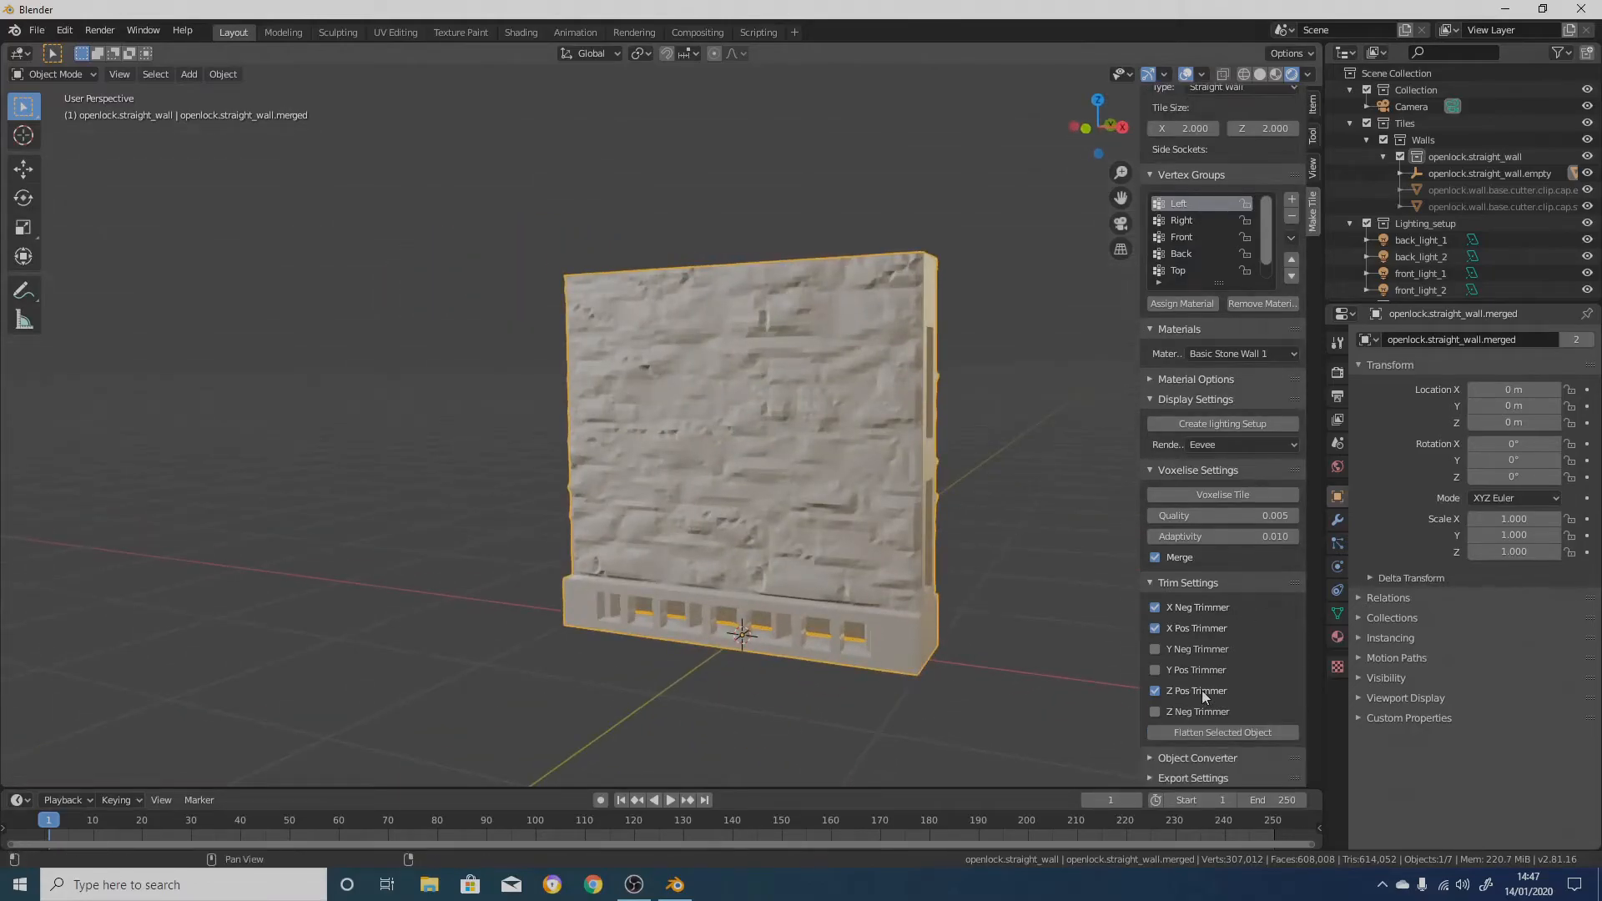
middle_click_drag(745, 409, 812, 449)
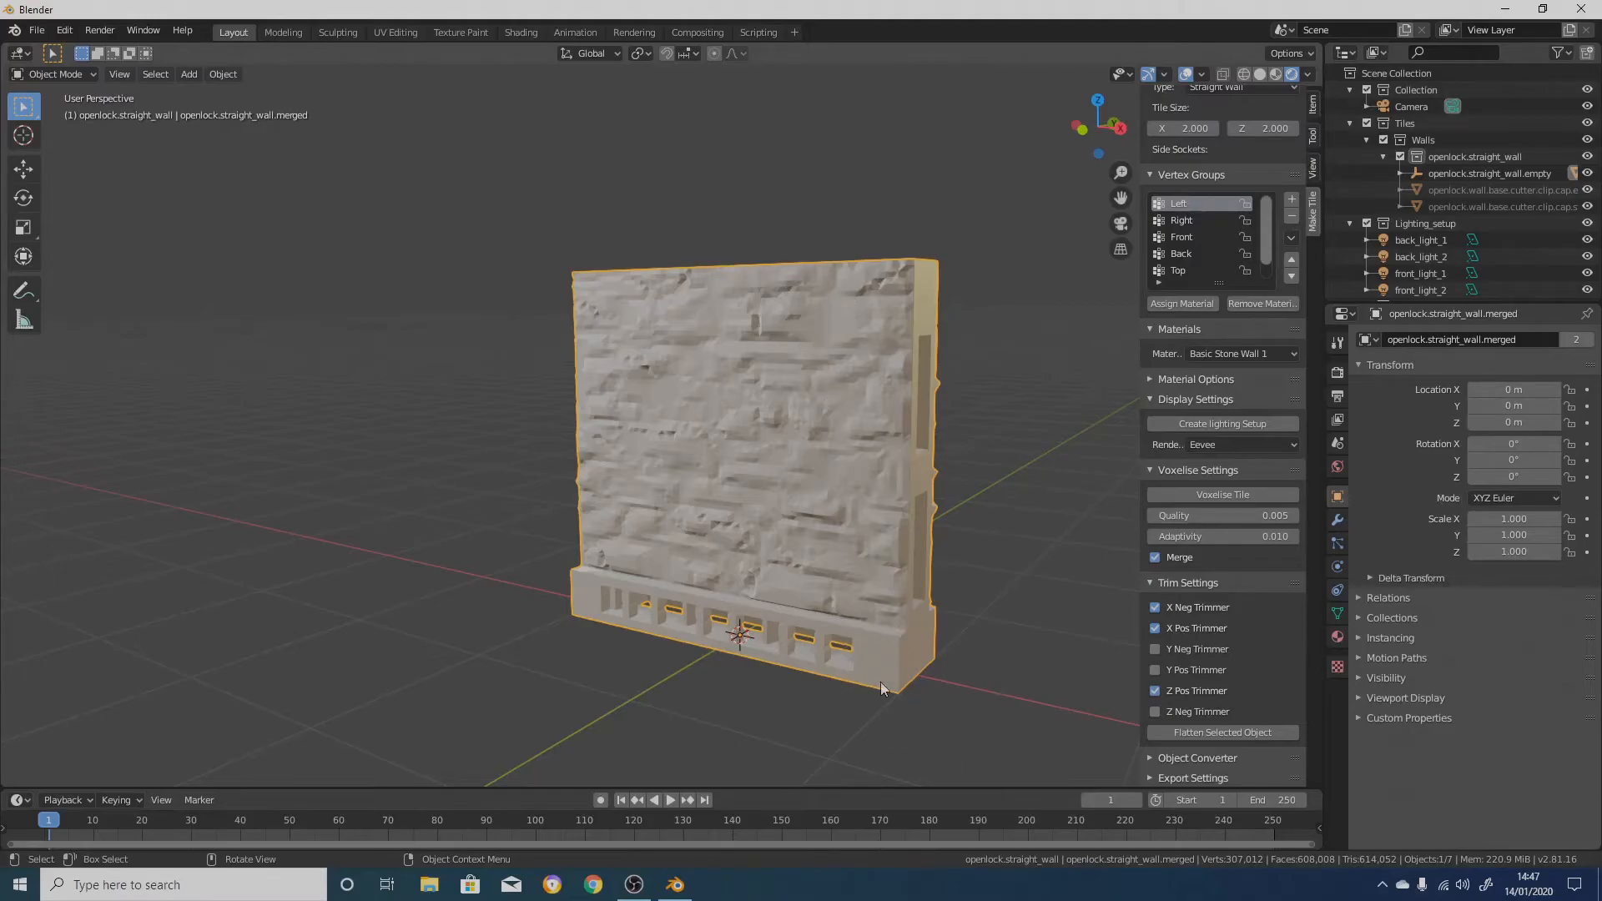
Try moving the merged wall away from its trimmers
key("g")
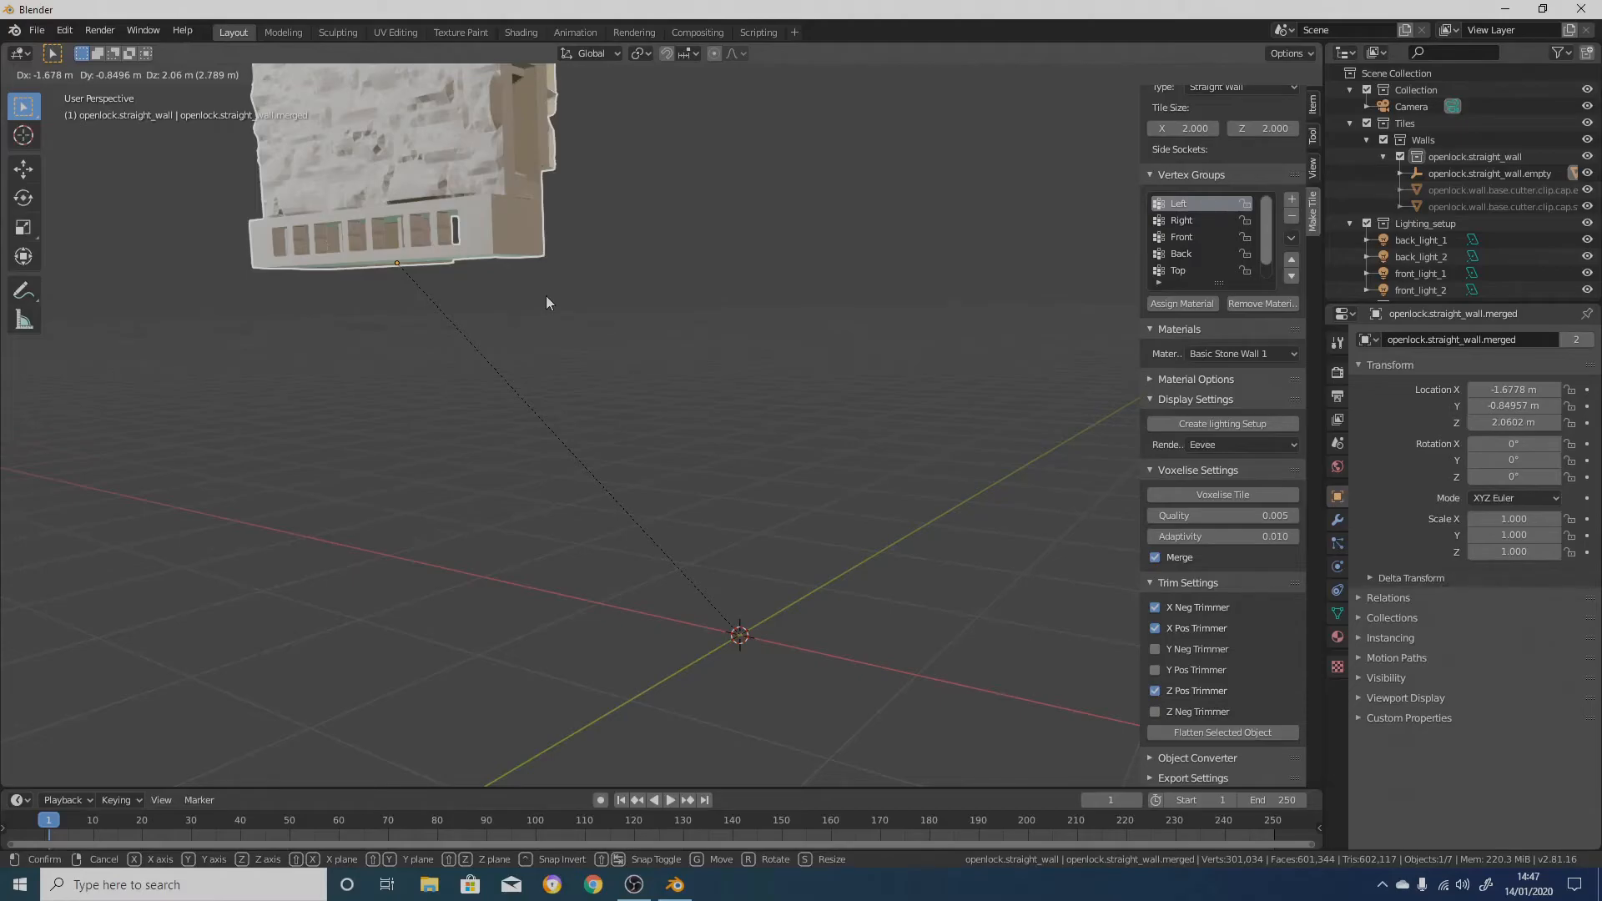
right_click(540, 283)
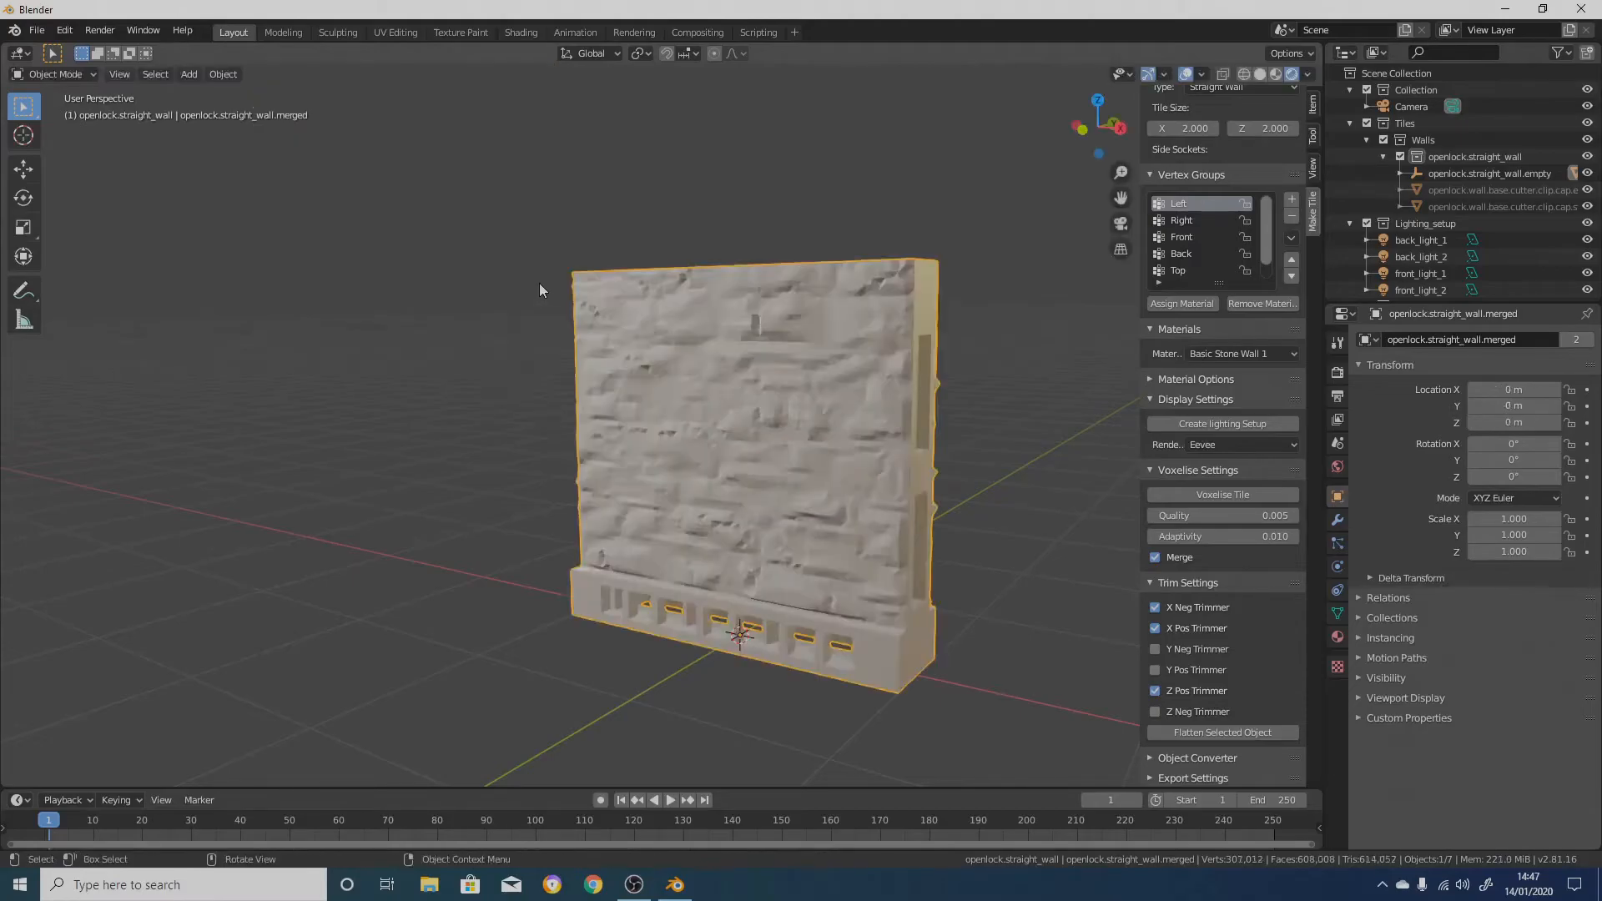
middle_click_drag(884, 467, 863, 526)
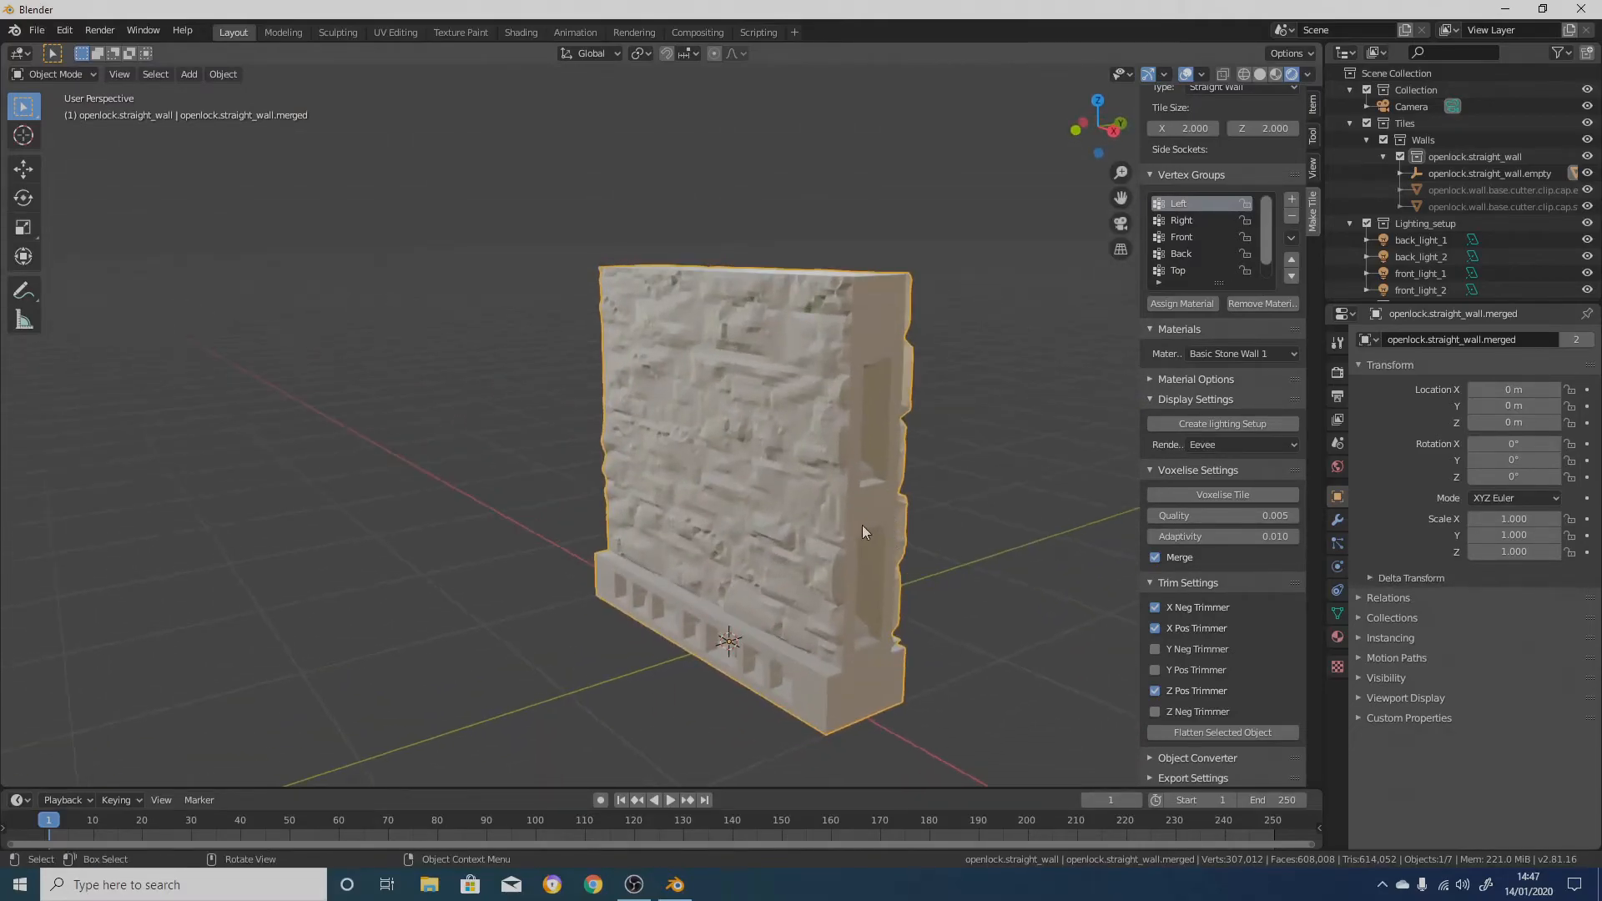
Flatten the merged wall by converting it to a mesh and check its entry under Voxelised Objects
left_click(1223, 733)
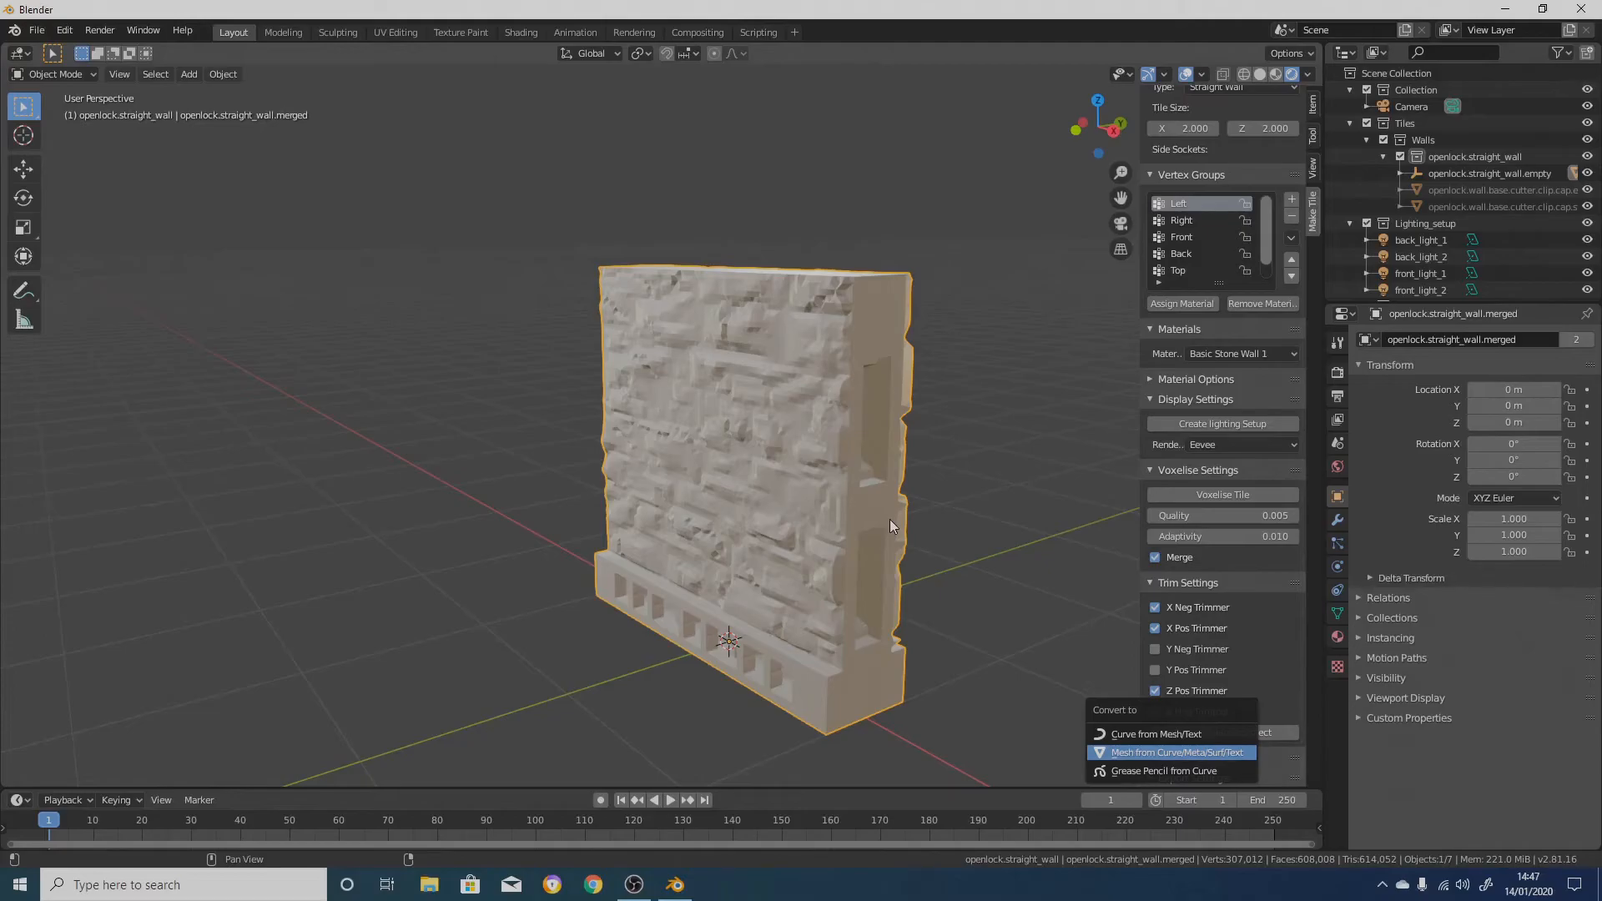
key("Return")
scroll(1520, 209, "down", 2)
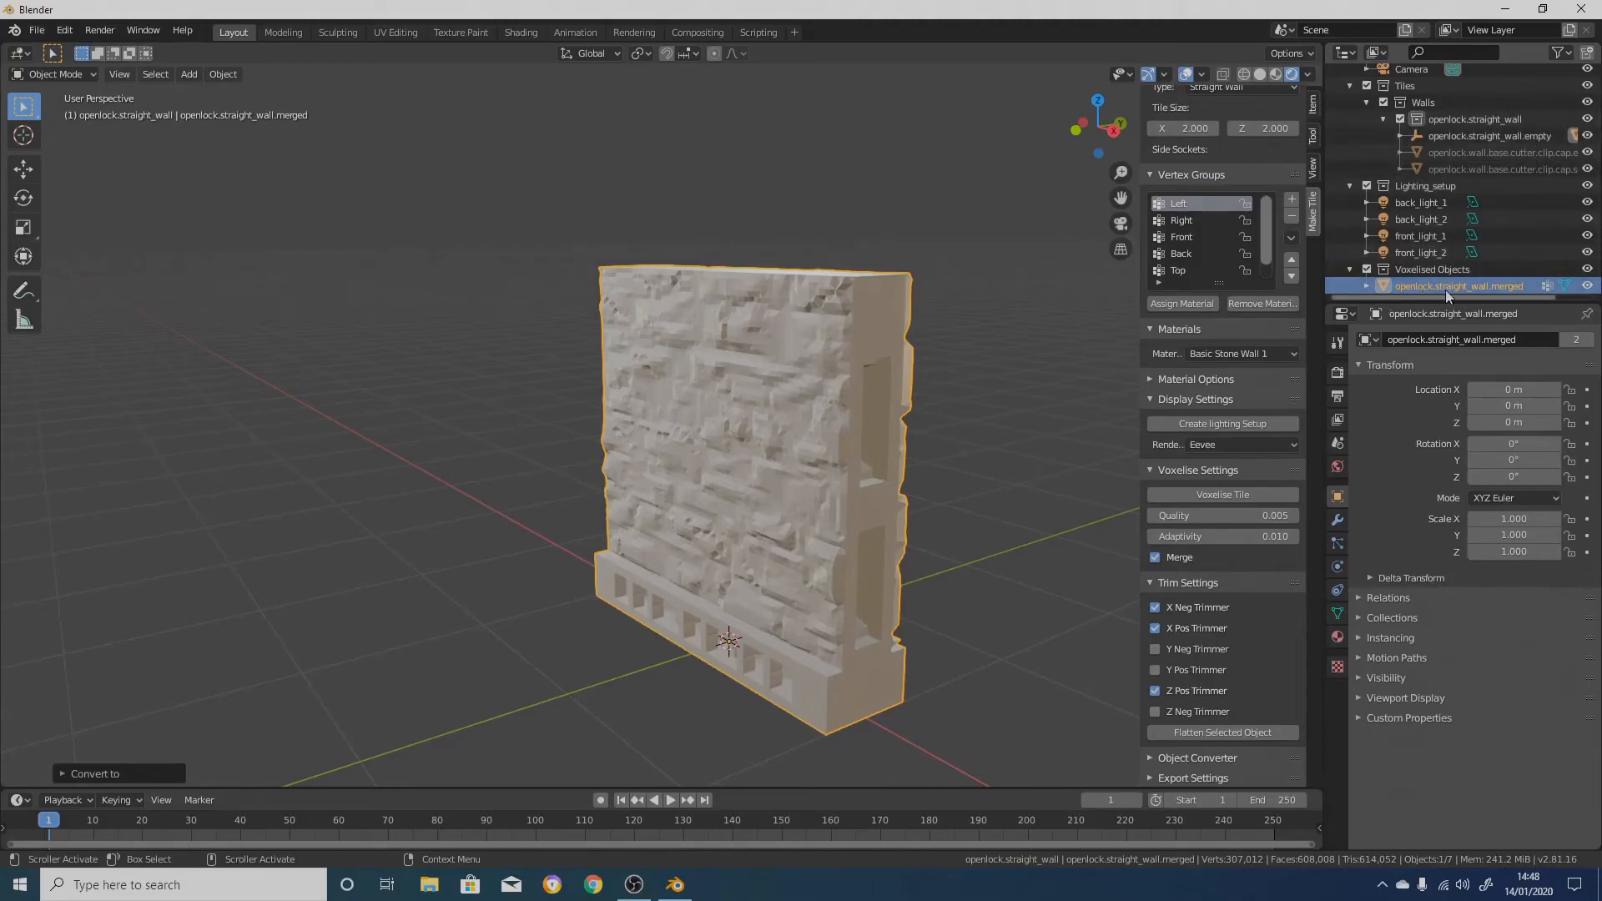
left_click(1369, 286)
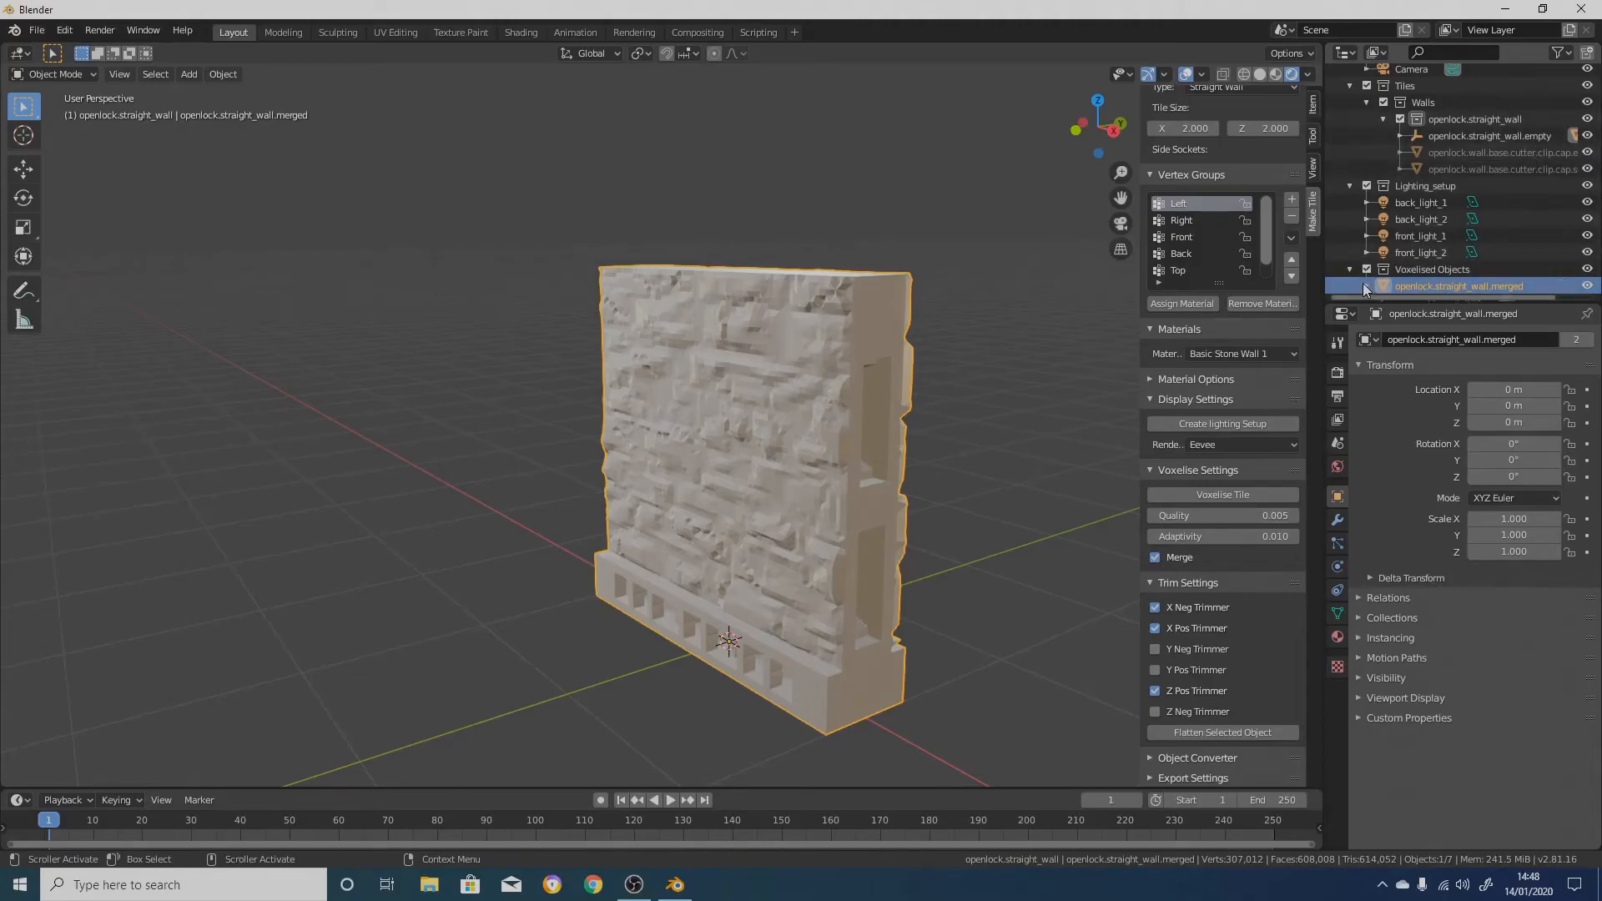
scroll(1425, 250, "down", 1)
scroll(1386, 247, "up", 3)
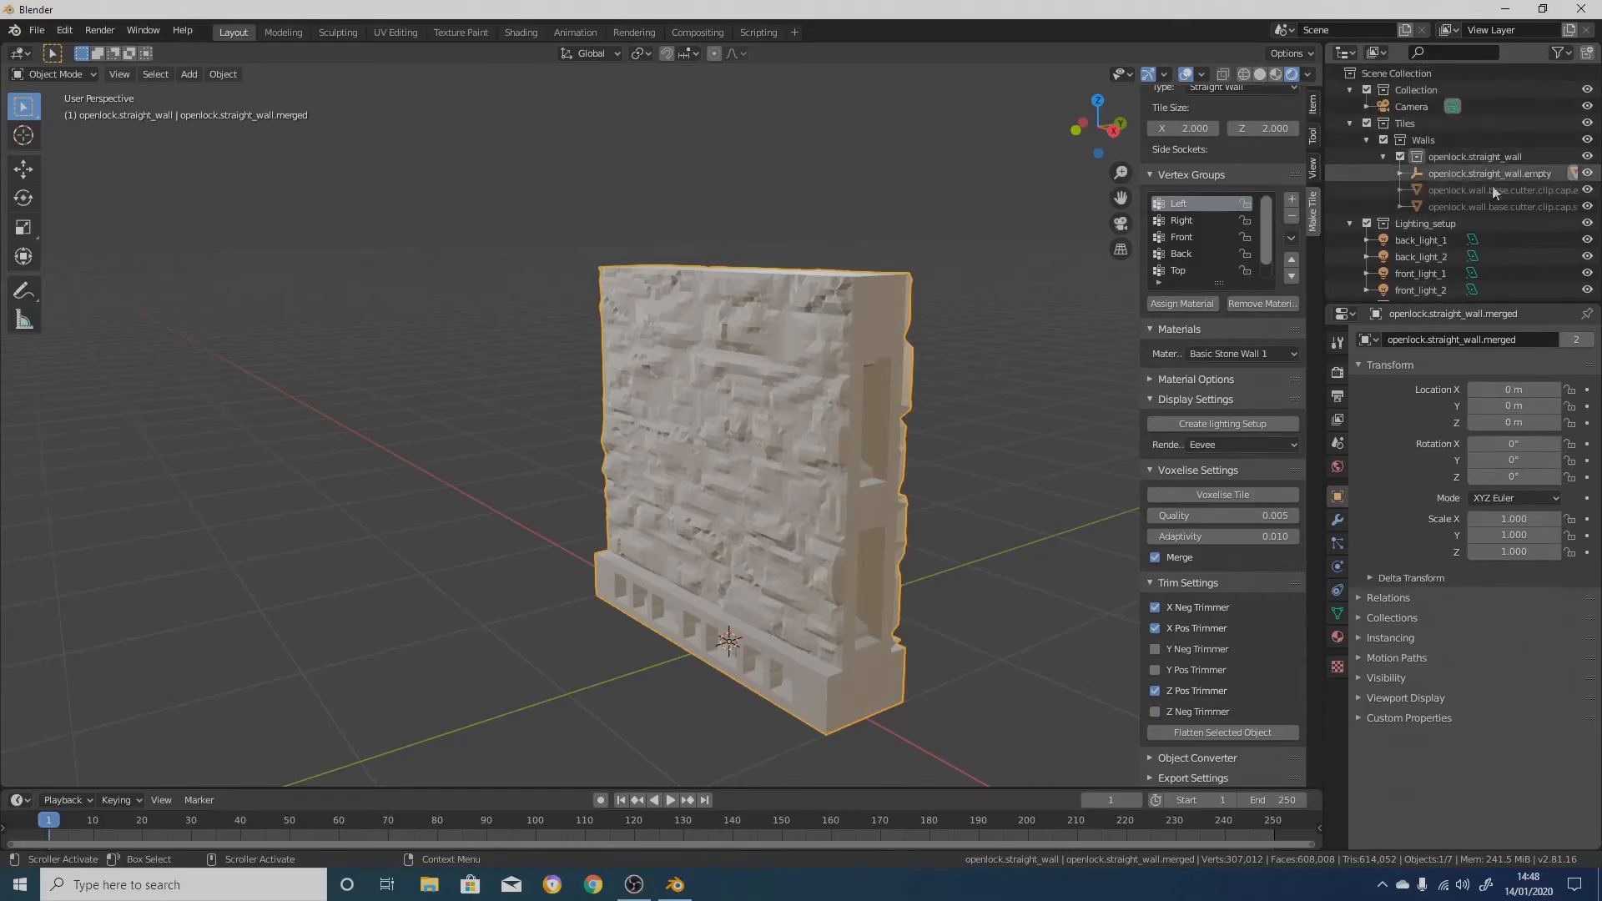
Delete the Walls collection with its whole hierarchy and select the merged wall in the scene
left_click(1495, 157)
left_click(1438, 138)
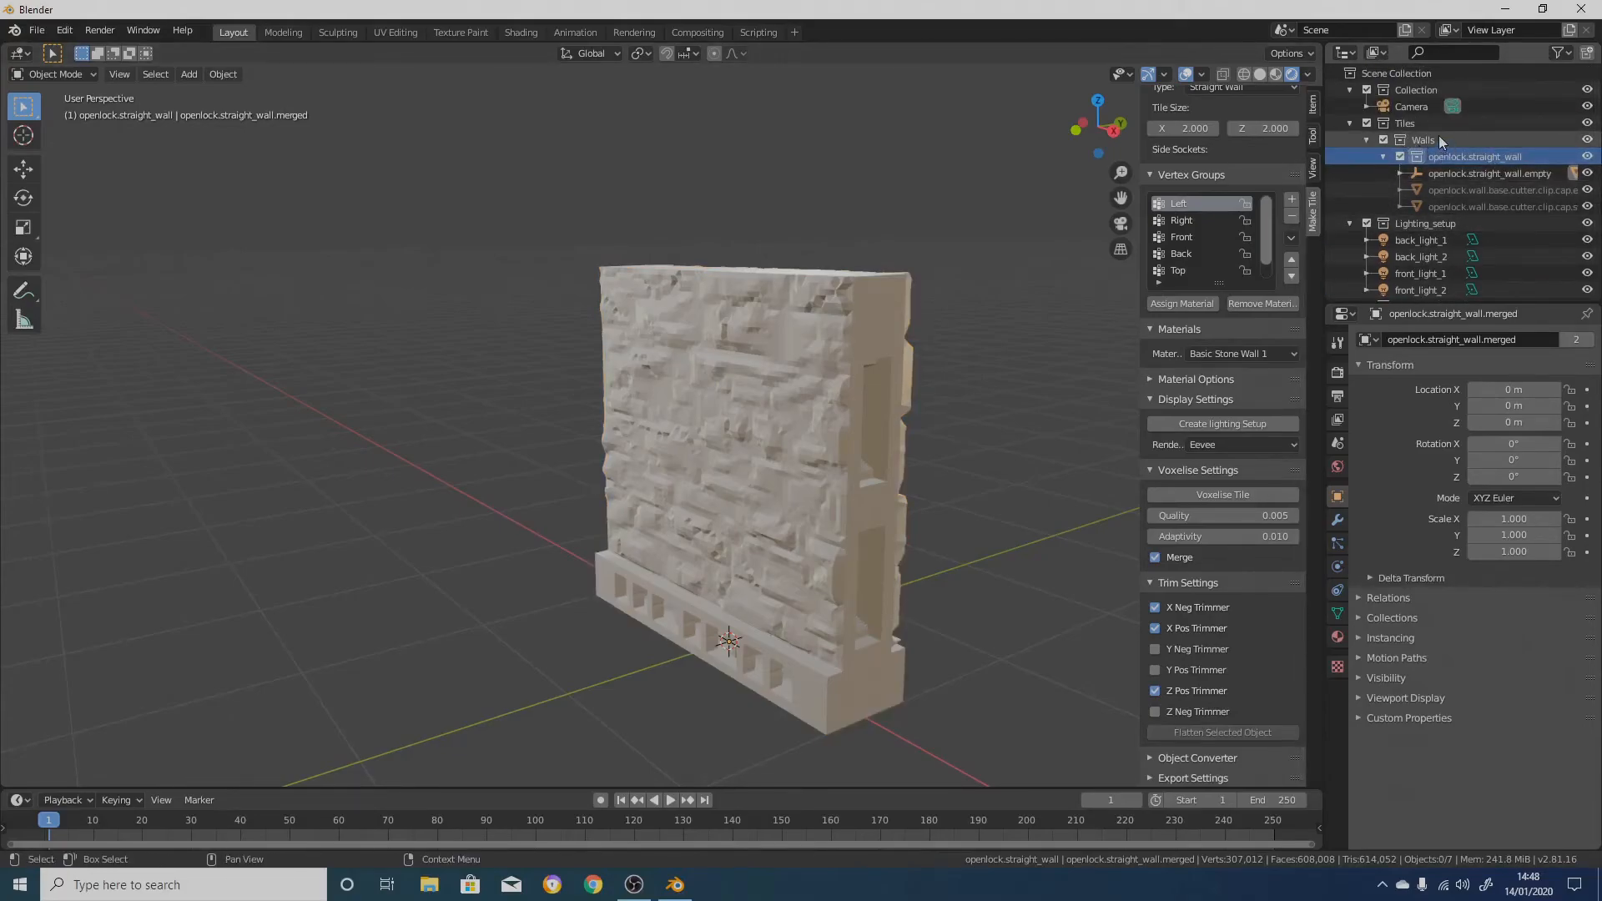
right_click(1430, 138)
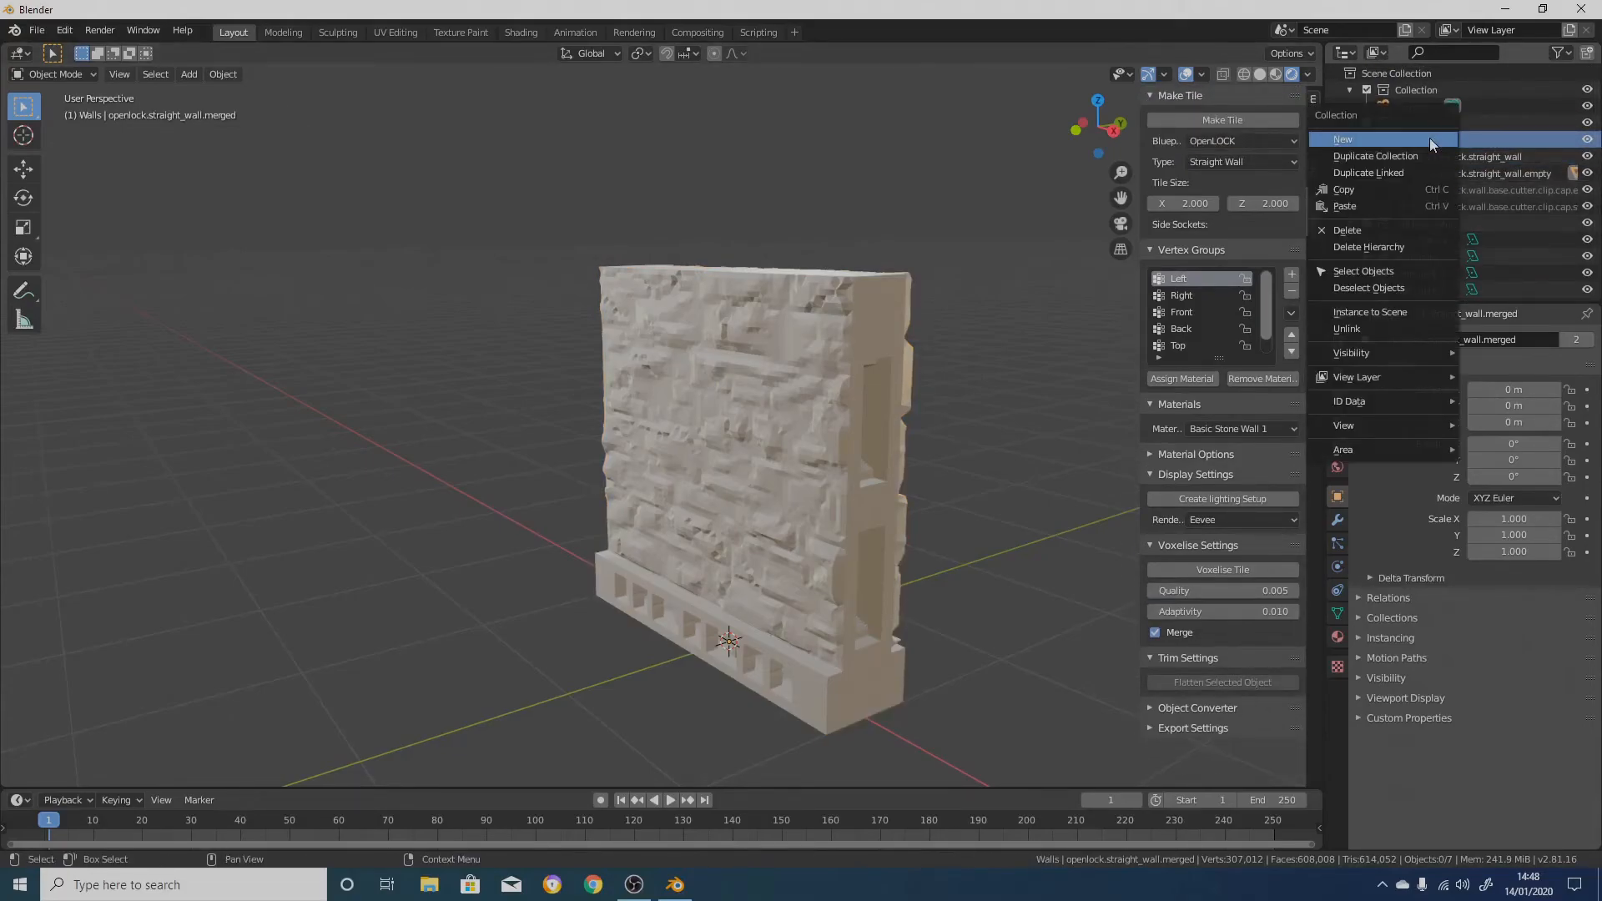
left_click(1378, 248)
left_click(793, 599)
Test moving the flattened wall without keeping the move, and examine its mesh in Edit Mode
key("g")
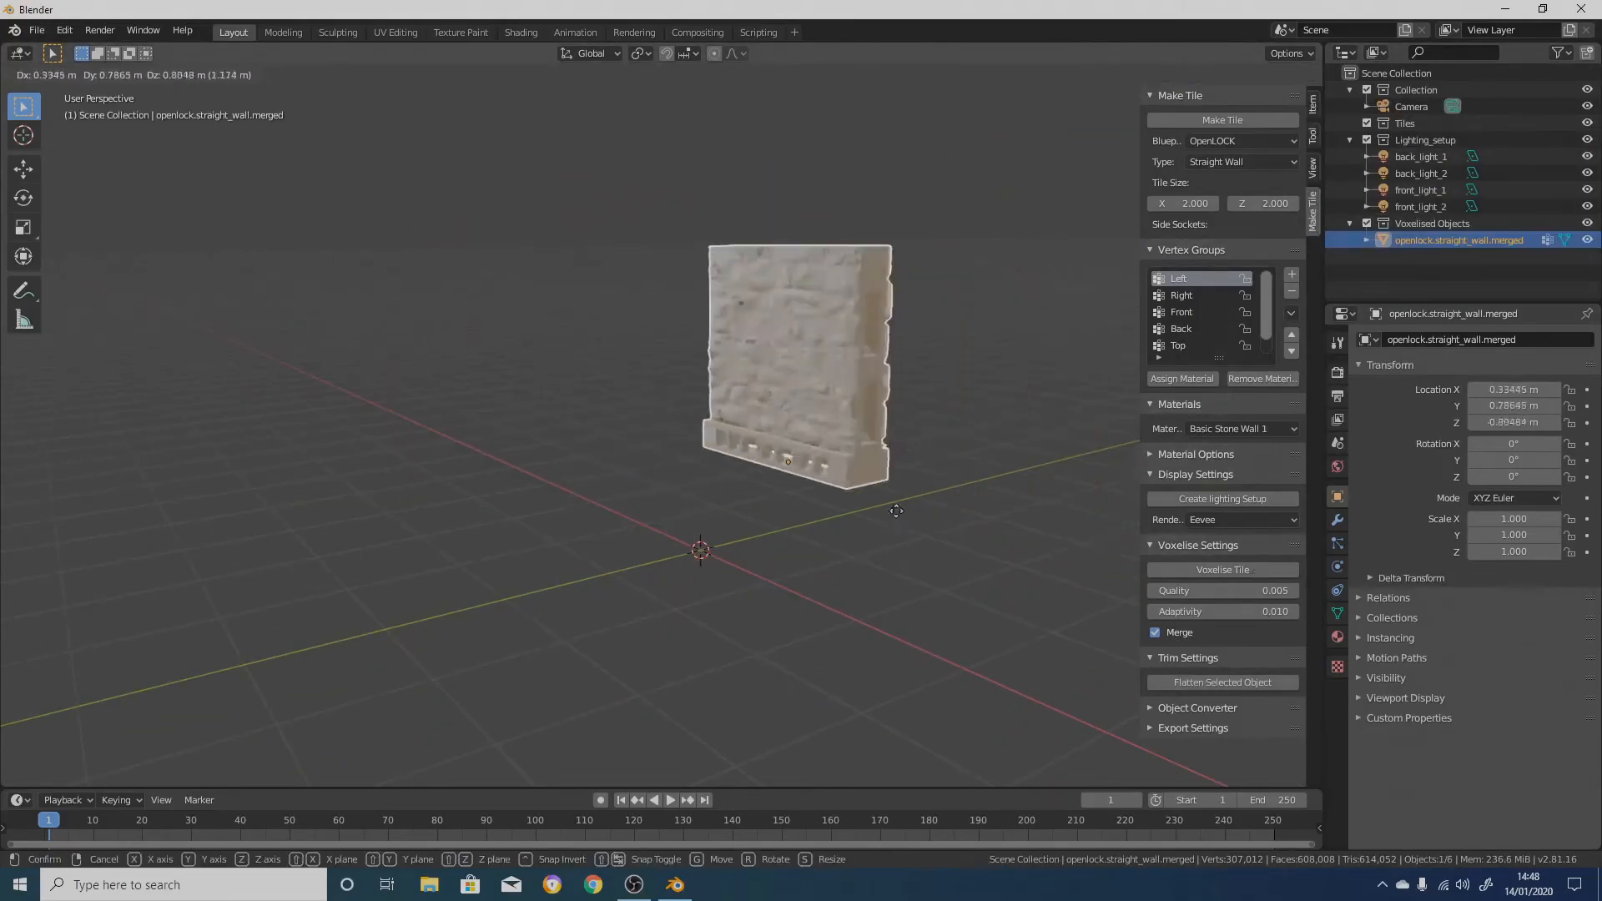
right_click(758, 616)
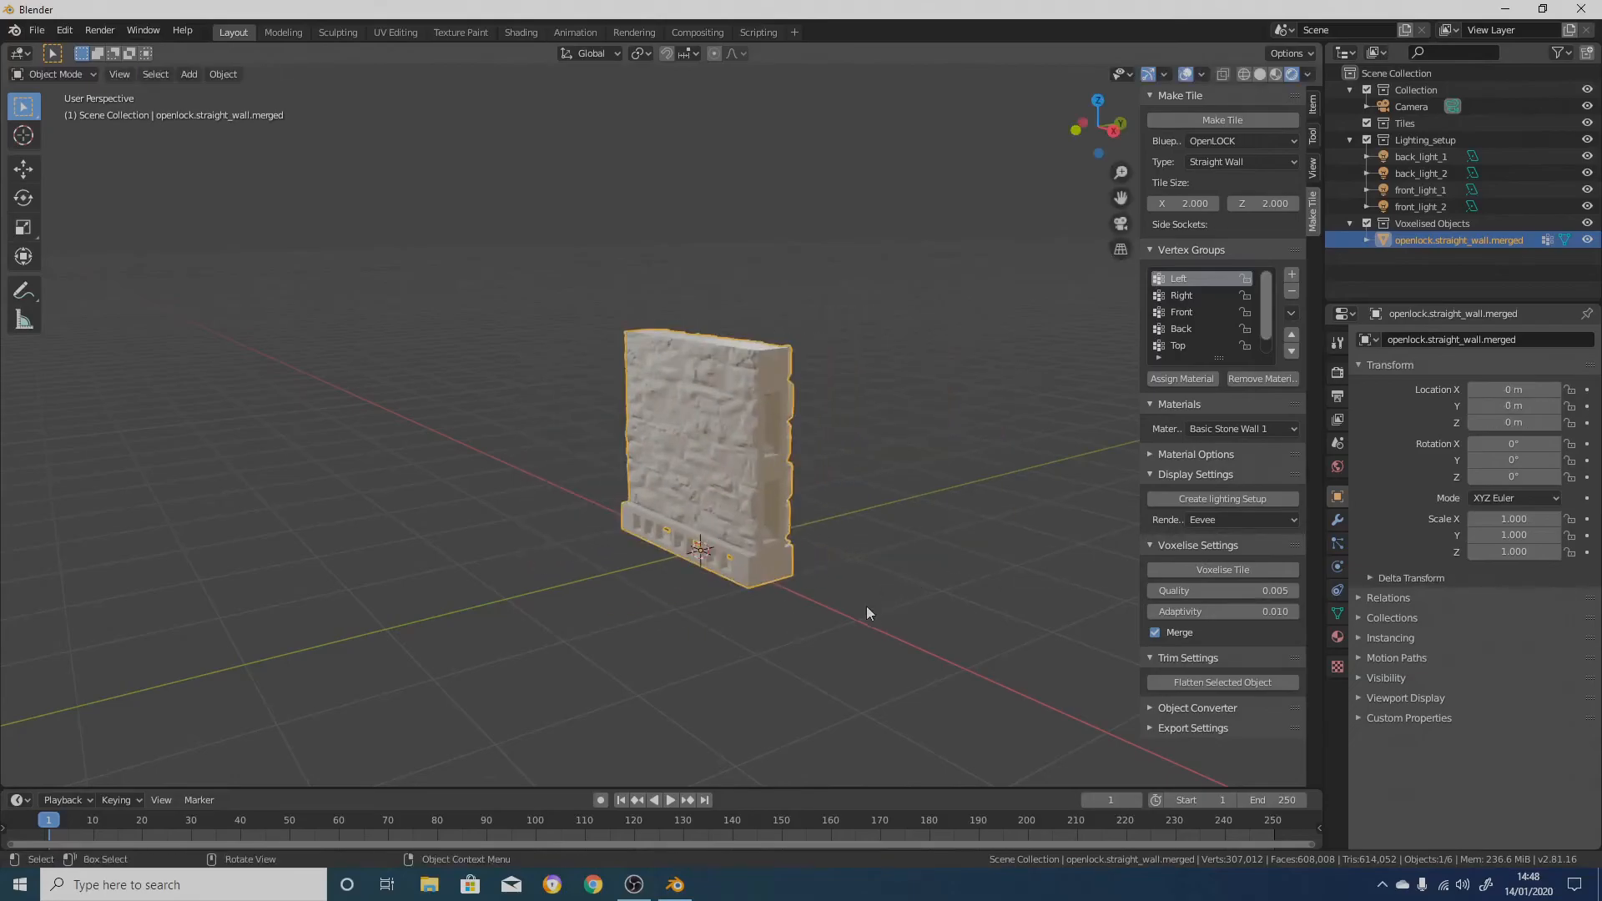
scroll(865, 605, "up", 3)
middle_click_drag(803, 614, 870, 562)
scroll(830, 601, "up", 3)
key("Tab")
scroll(824, 589, "down", 3)
scroll(742, 565, "up", 5)
key("Tab")
scroll(681, 549, "down", 6)
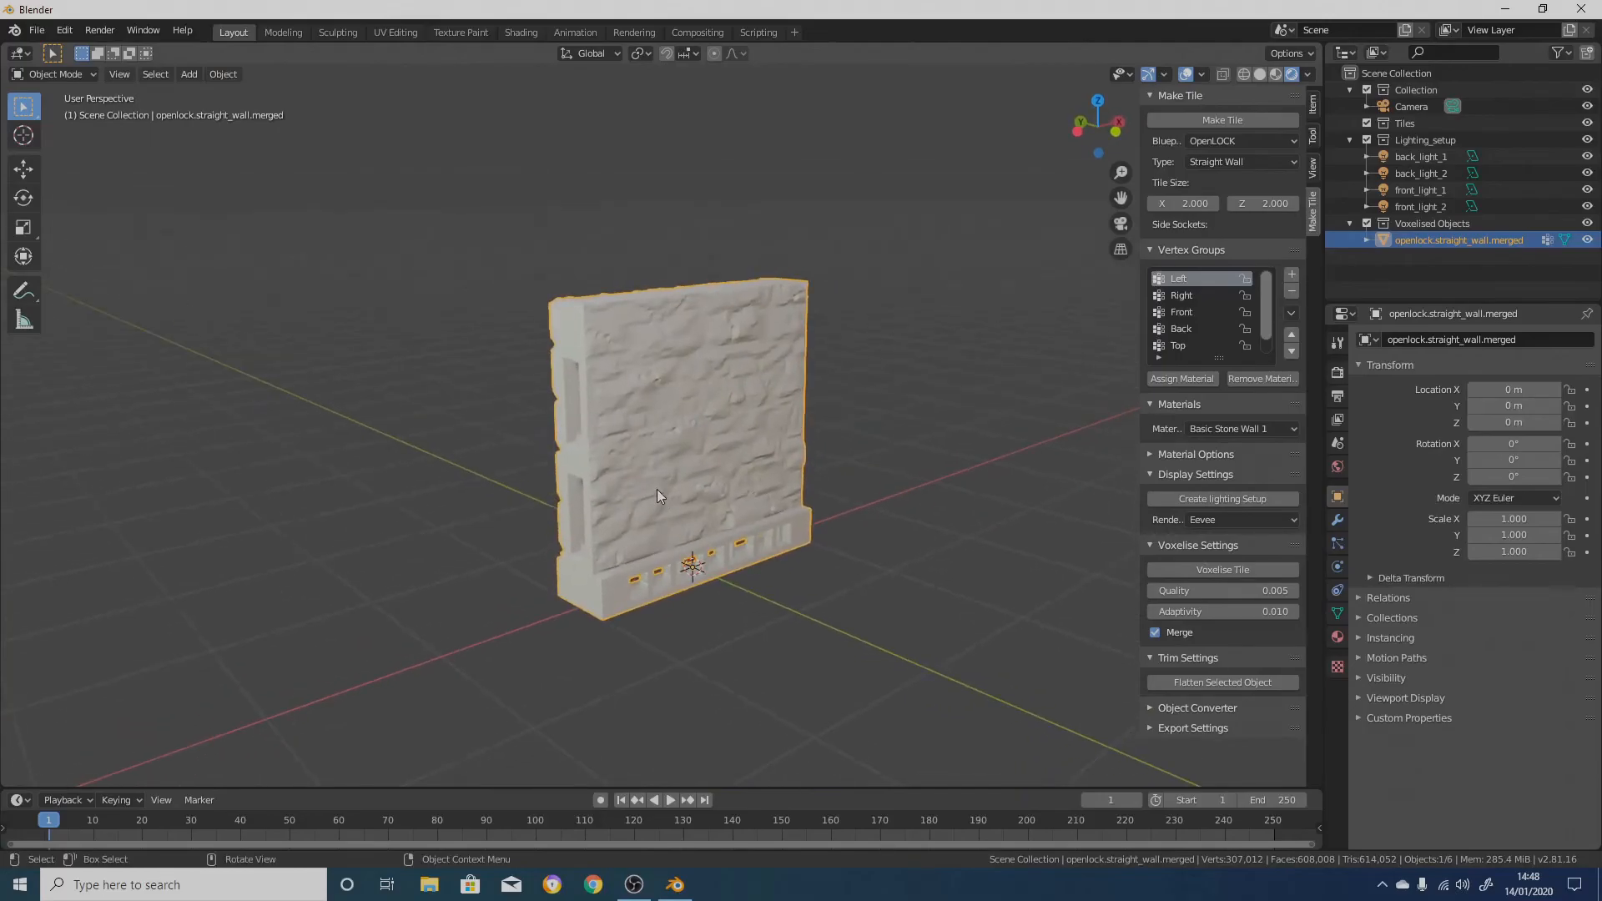
Examine the finished wall's stone faces, trimmed edges, side sockets and base from several angles
scroll(647, 484, "up", 4)
scroll(635, 479, "down", 3)
middle_click_drag(634, 484, 659, 378)
middle_click_drag(900, 393, 885, 445)
middle_click_drag(1008, 461, 975, 463)
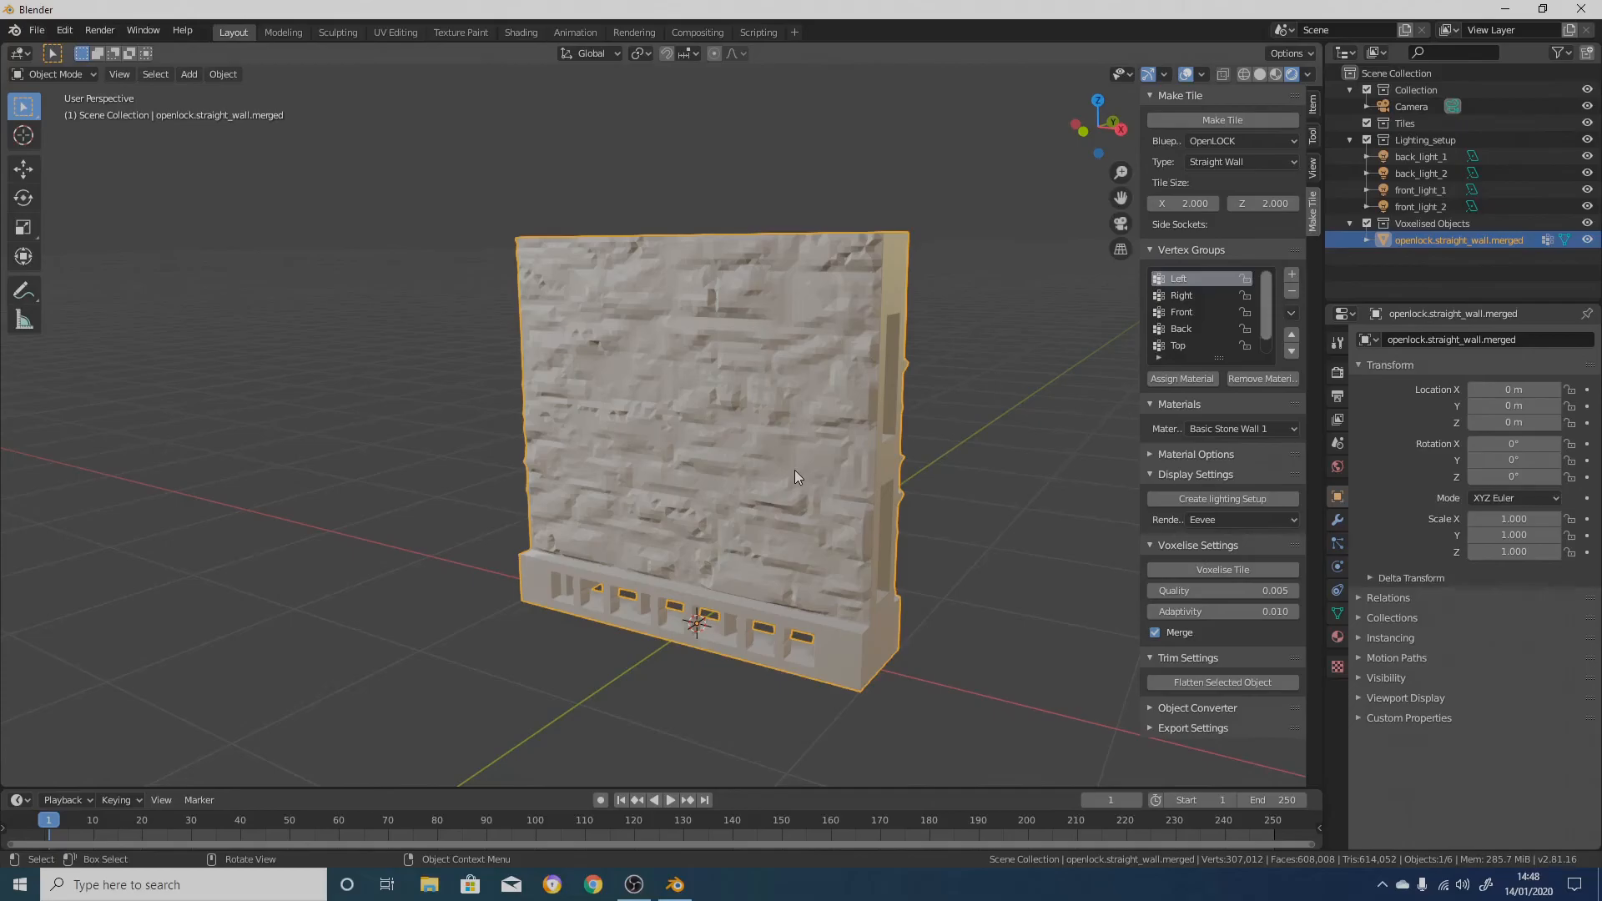
middle_click_drag(790, 467, 838, 483)
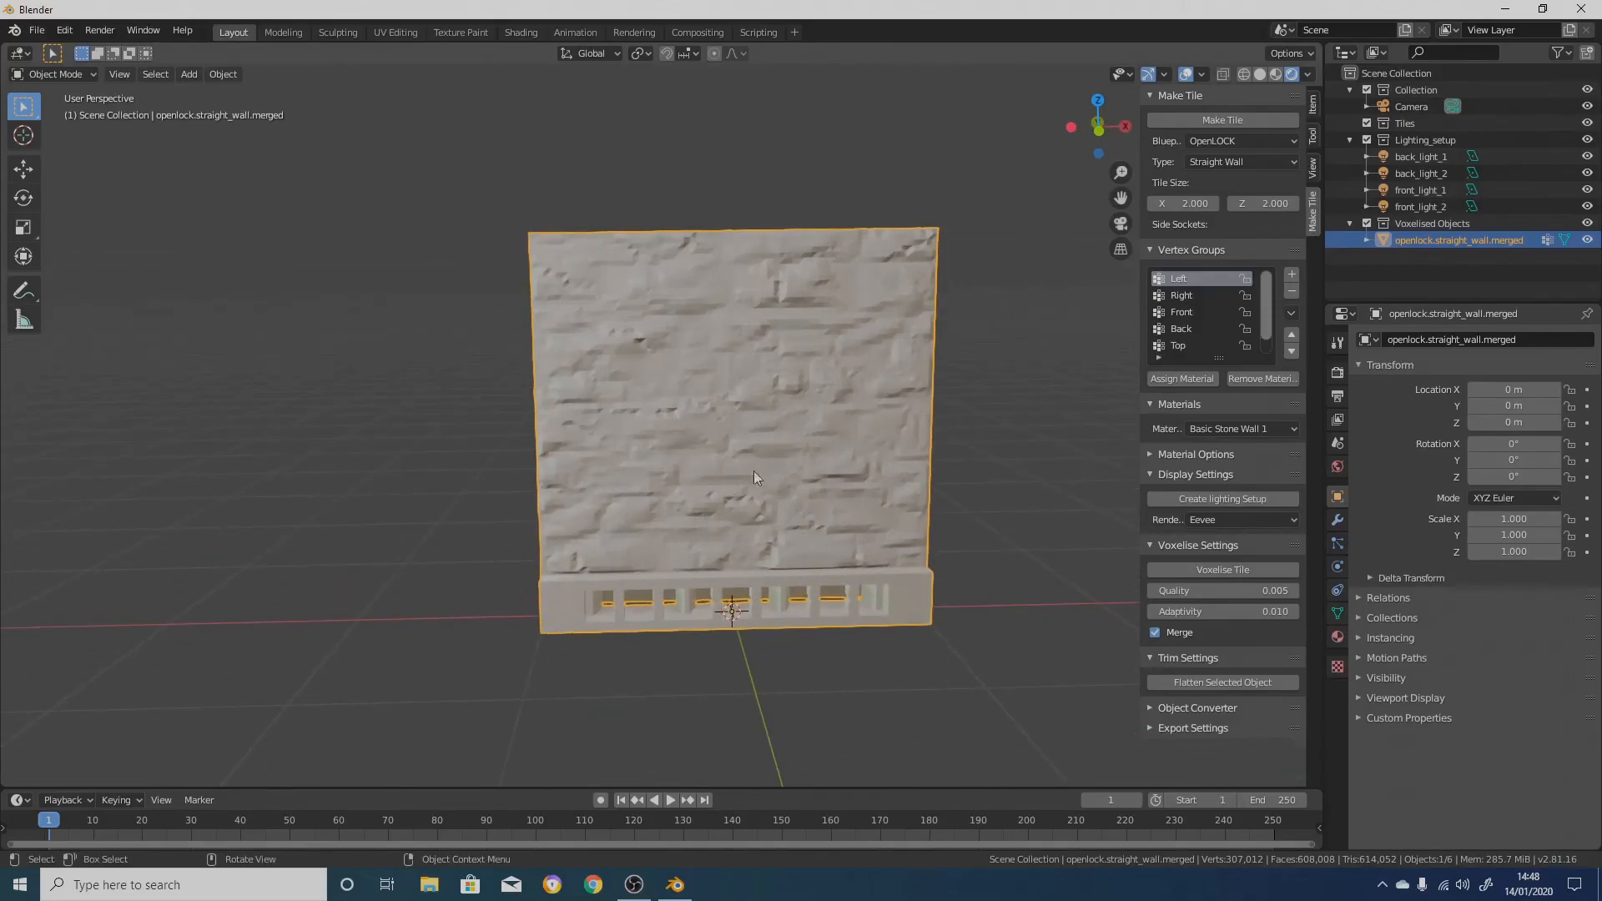
middle_click_drag(897, 378, 792, 428)
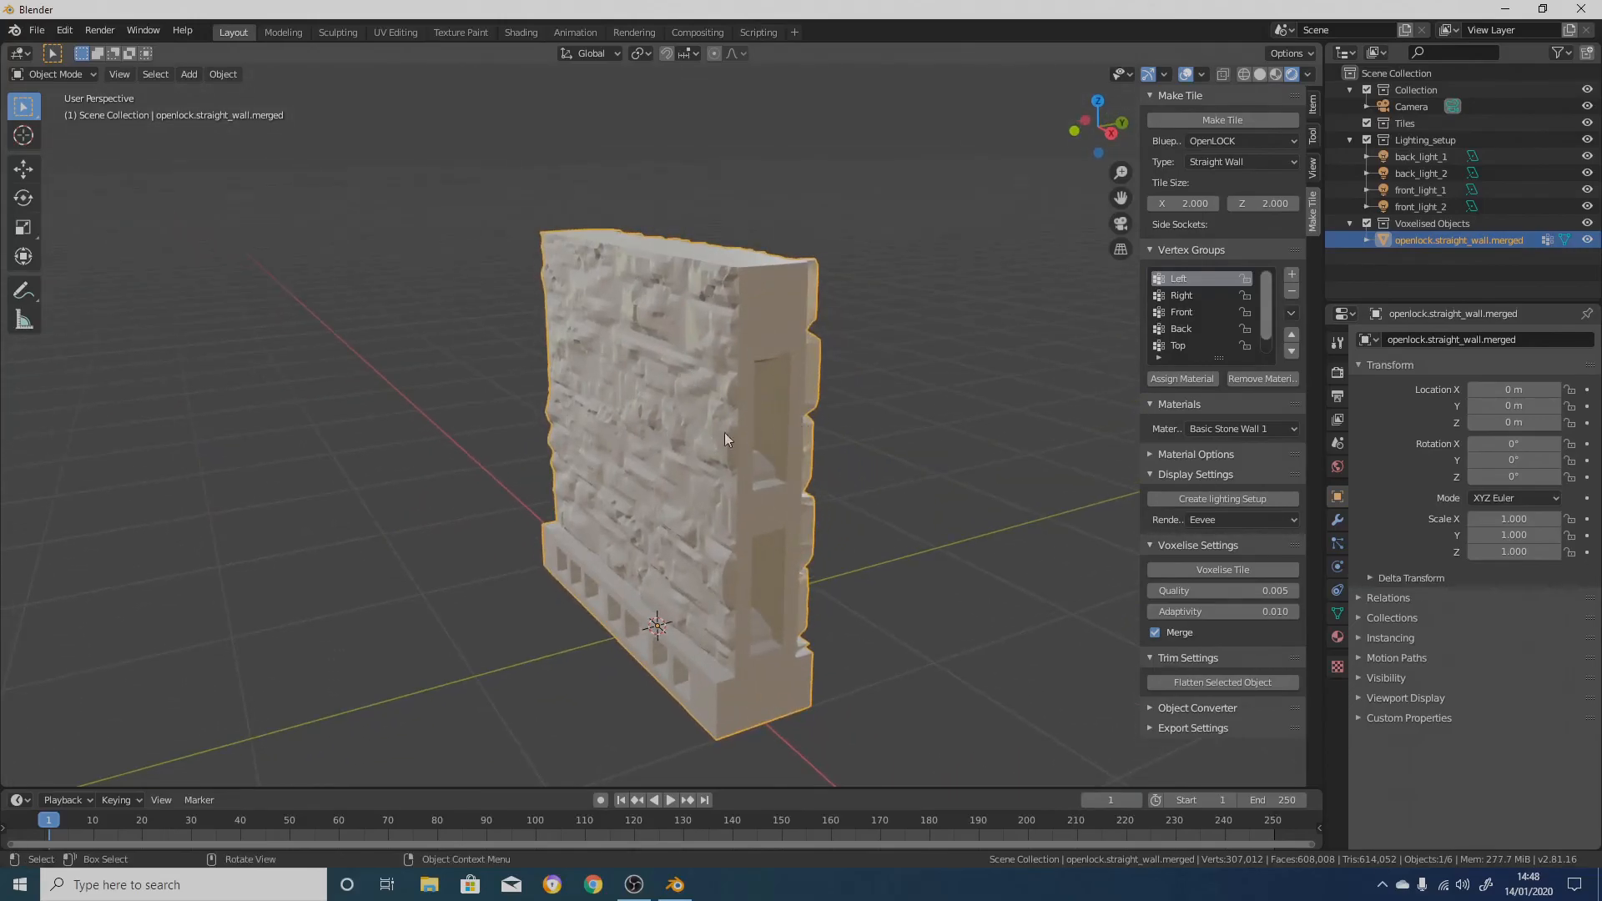
middle_click_drag(855, 421, 943, 397)
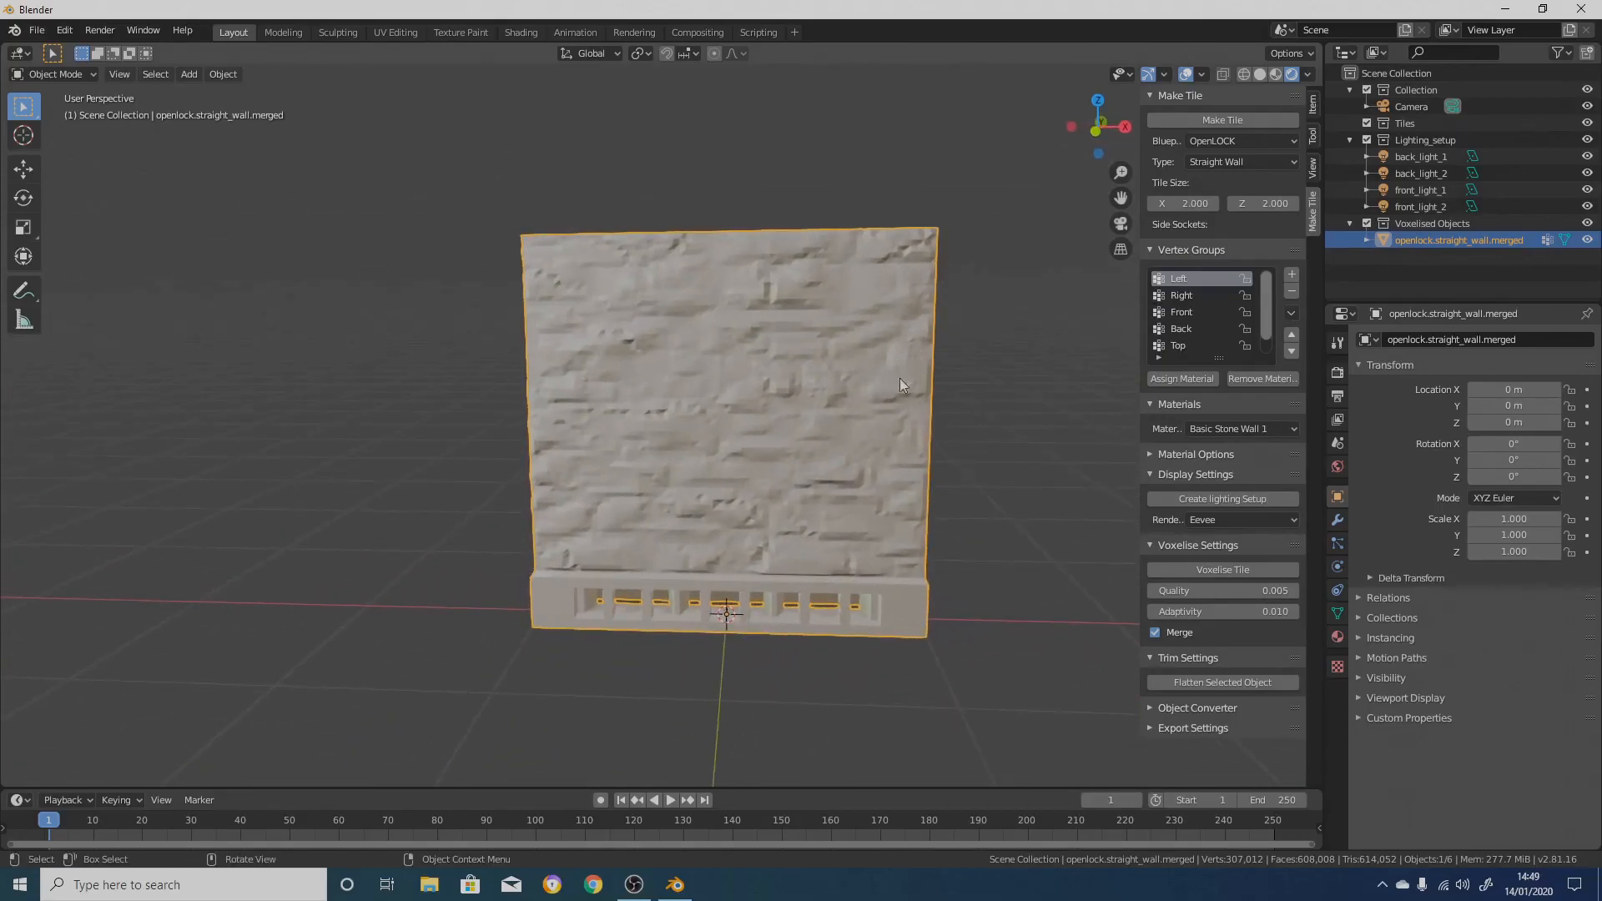
middle_click_drag(854, 397, 879, 373)
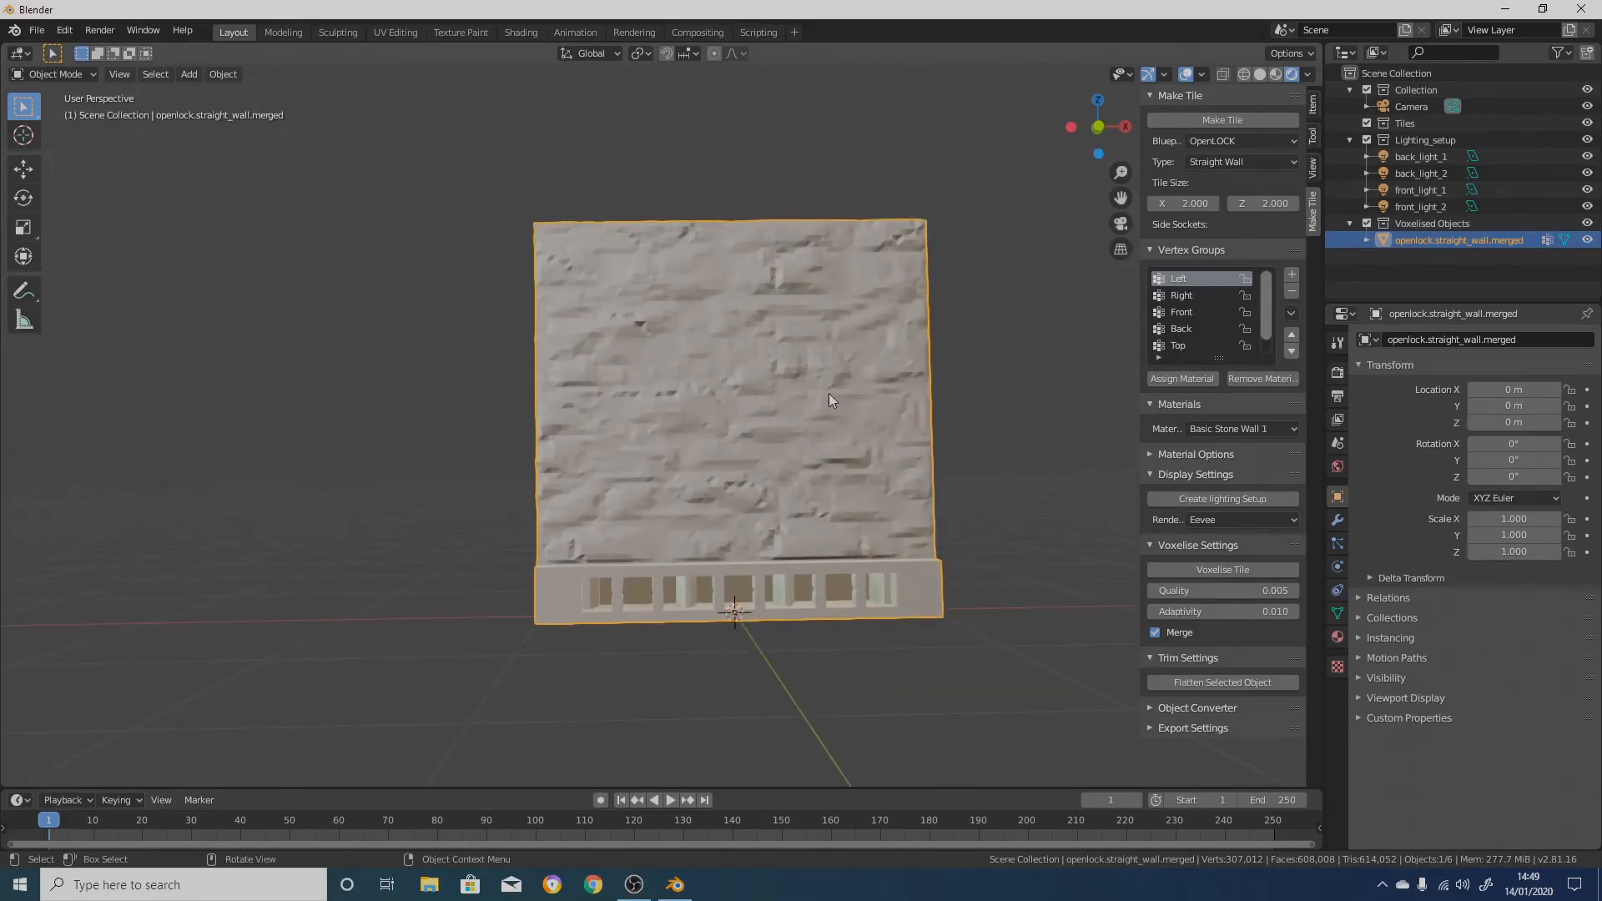